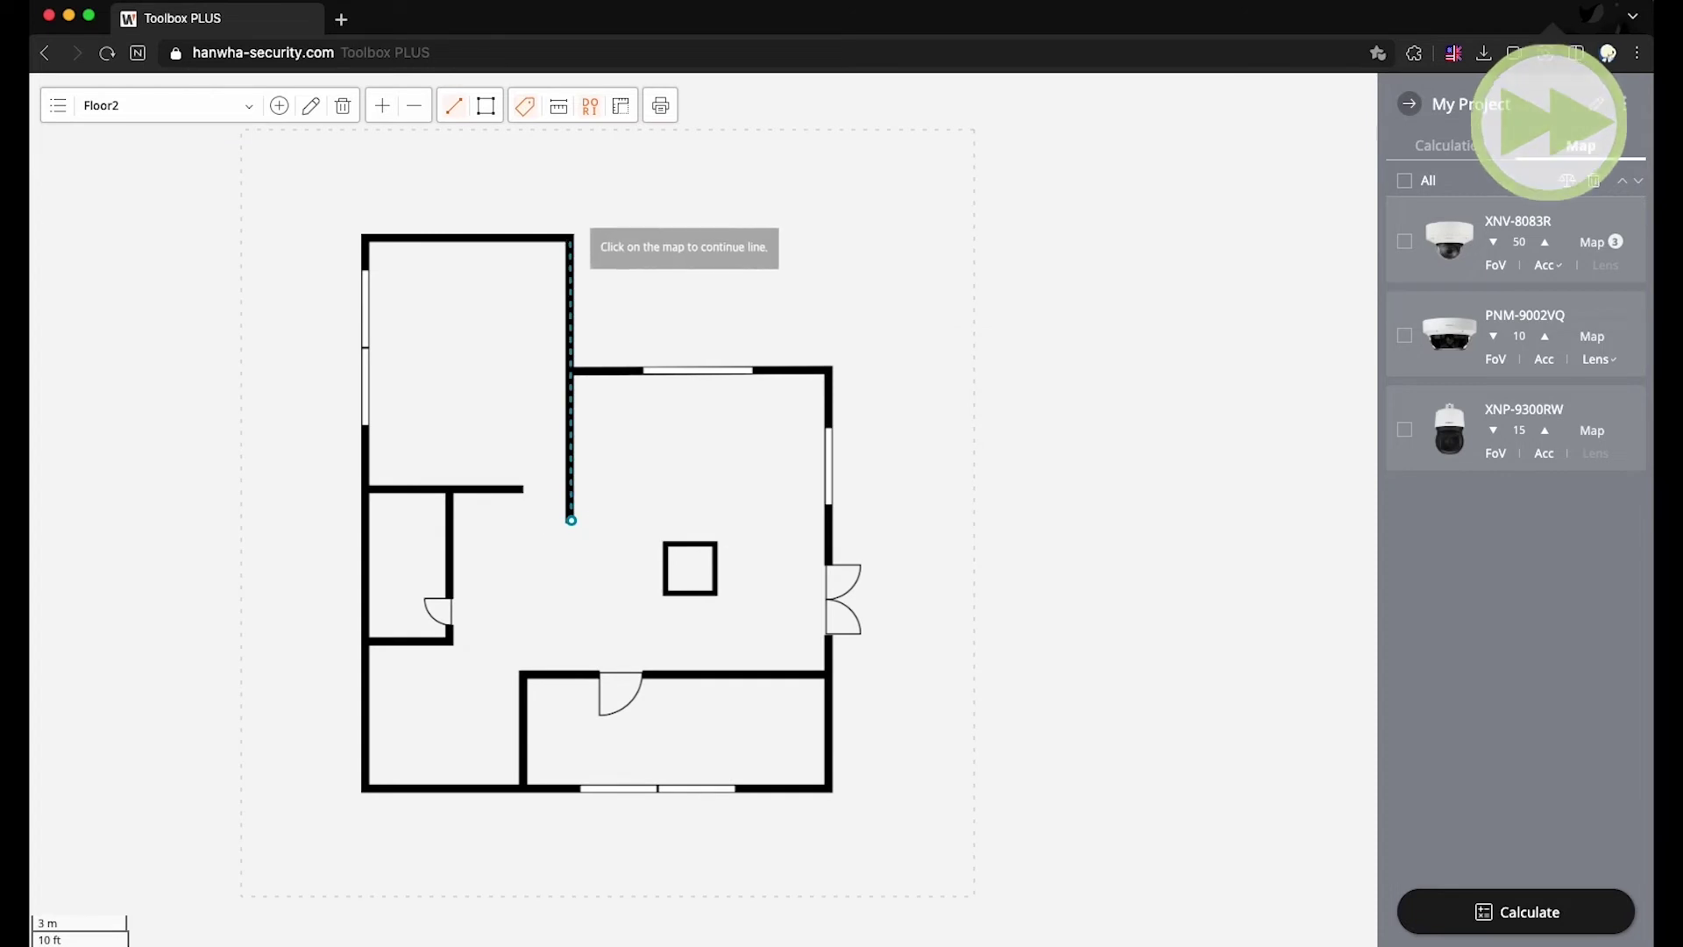
Step: Trace the outer walls of the Floor2 plan with a continuous wall line, closing at the wall beside the main room
{"action": "left_click", "coordinate": [571, 237]}
{"action": "left_click", "coordinate": [366, 236]}
{"action": "left_click", "coordinate": [366, 791]}
{"action": "left_click", "coordinate": [828, 792]}
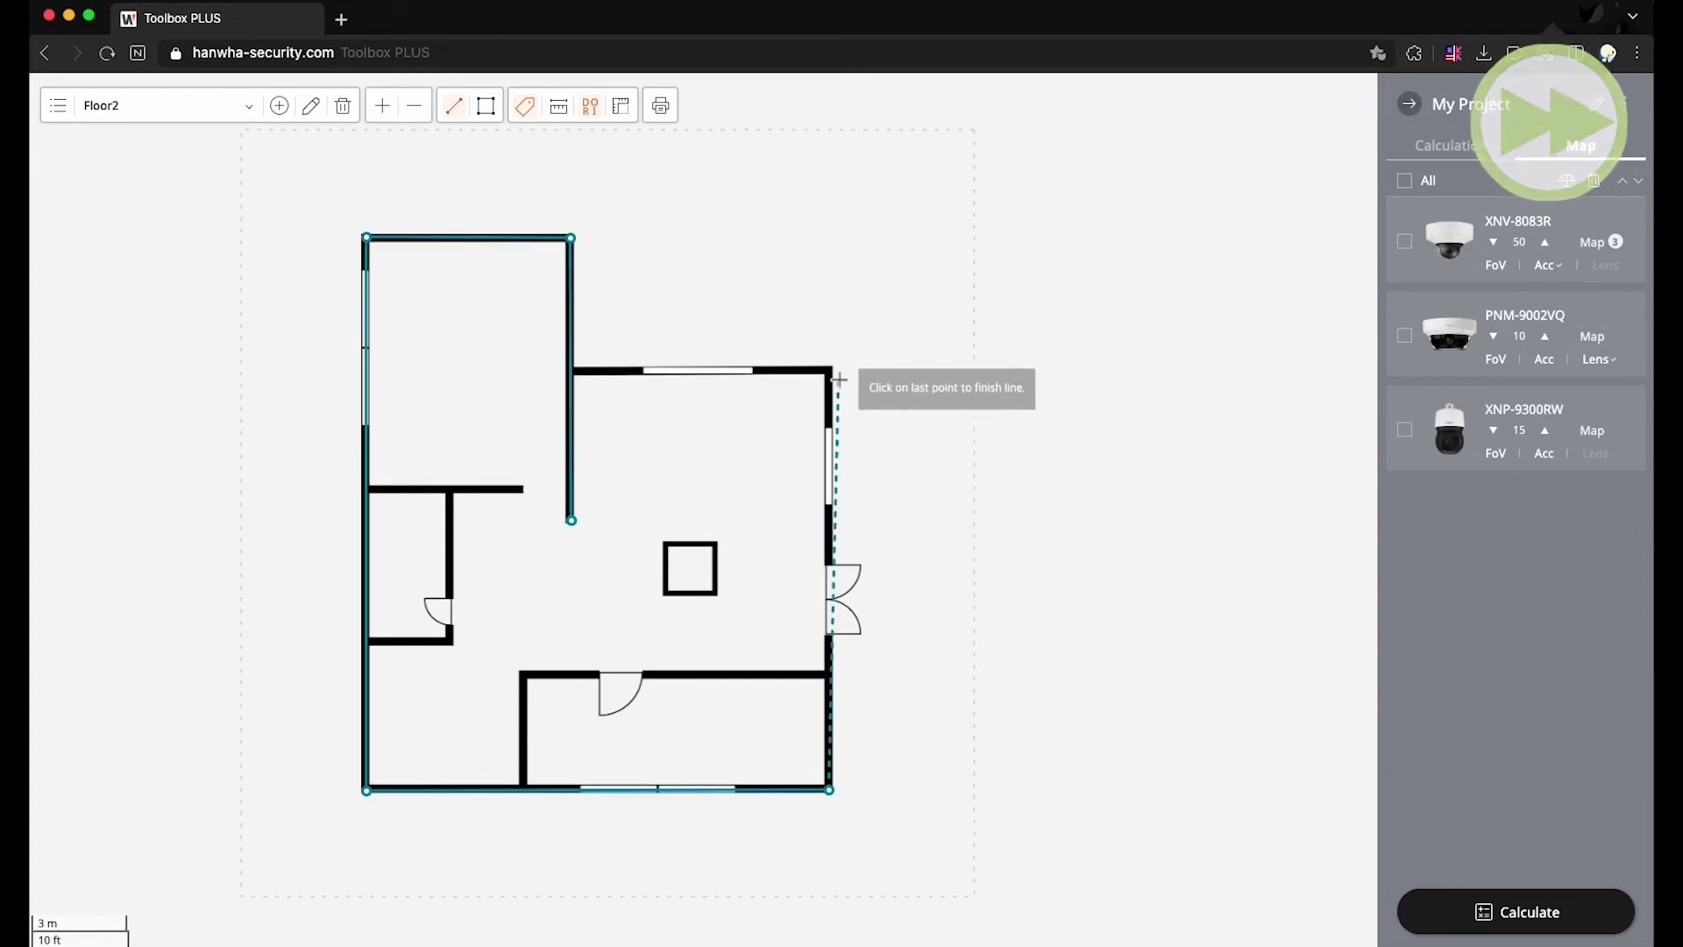
{"action": "left_click", "coordinate": [830, 368]}
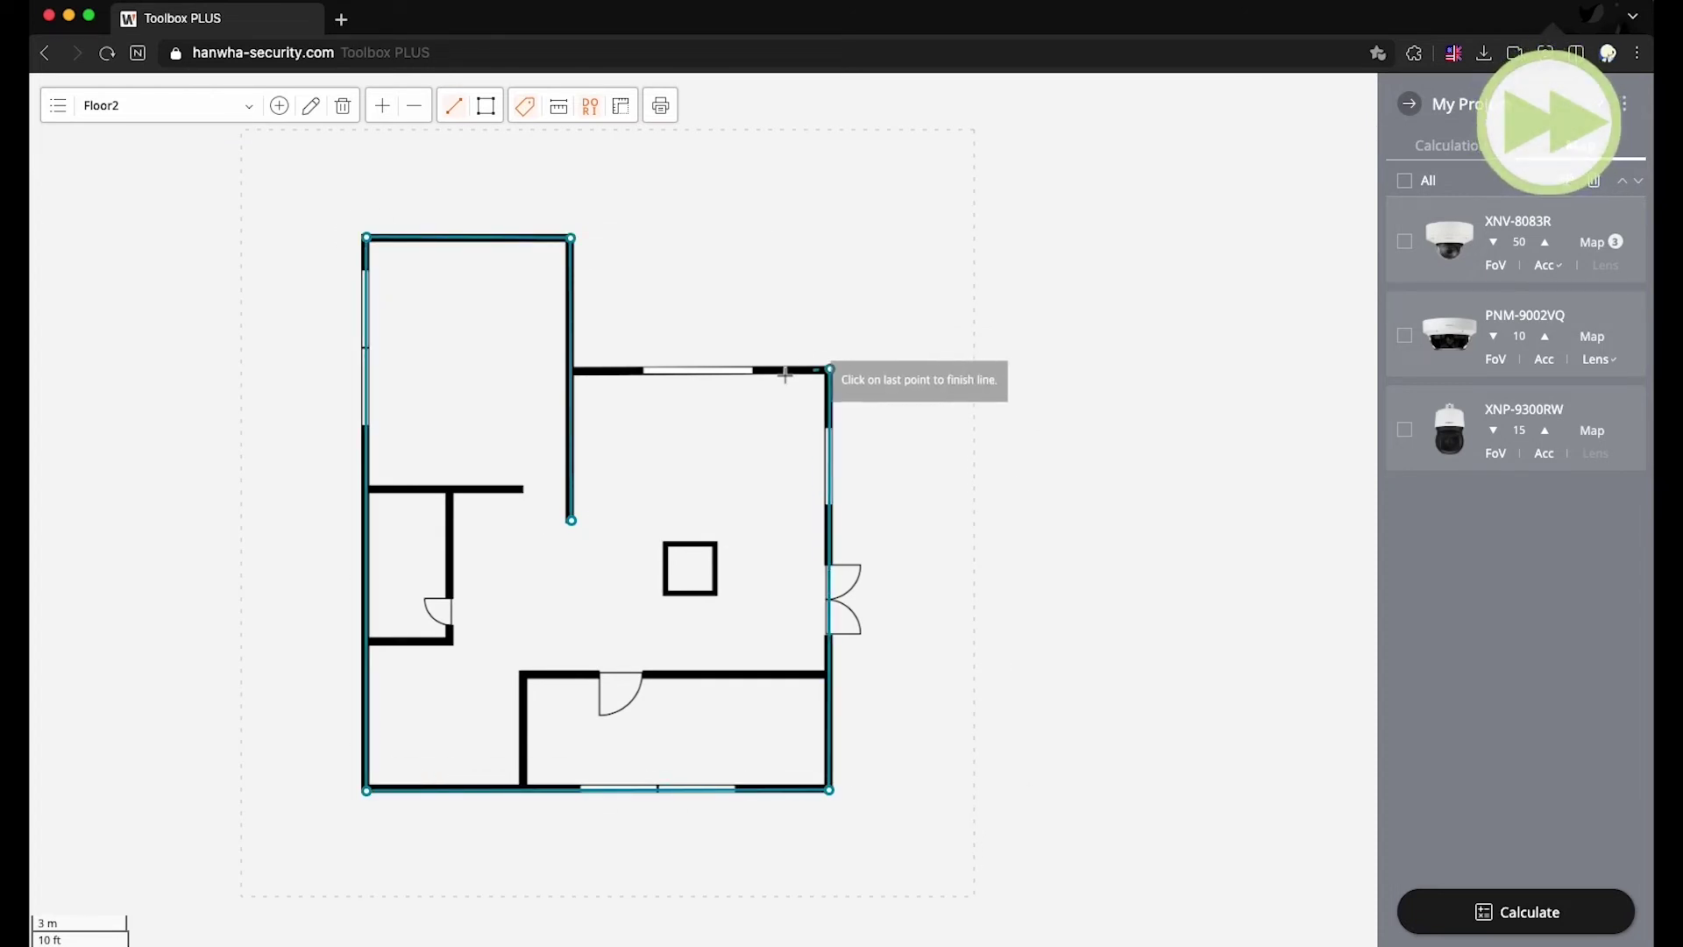
{"action": "double_click", "coordinate": [570, 370]}
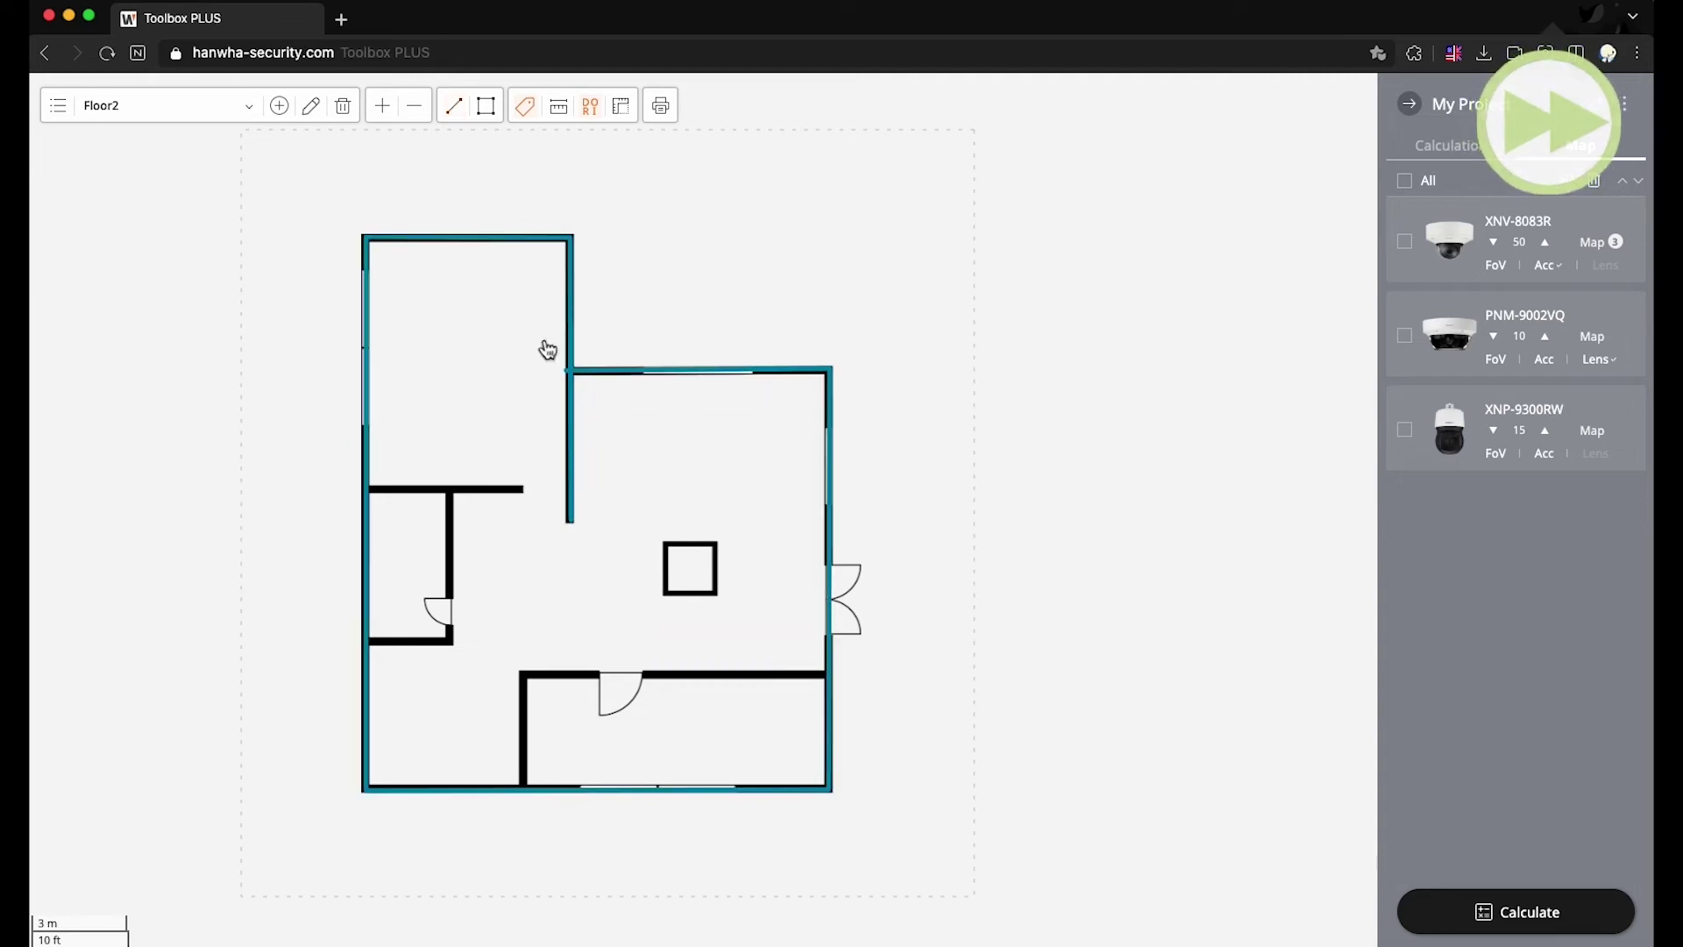
Step: Trace the partition below Floor2's upper-left room and the walls of the small room beneath it
{"action": "left_click", "coordinate": [524, 488]}
{"action": "double_click", "coordinate": [368, 489]}
{"action": "left_click", "coordinate": [457, 109]}
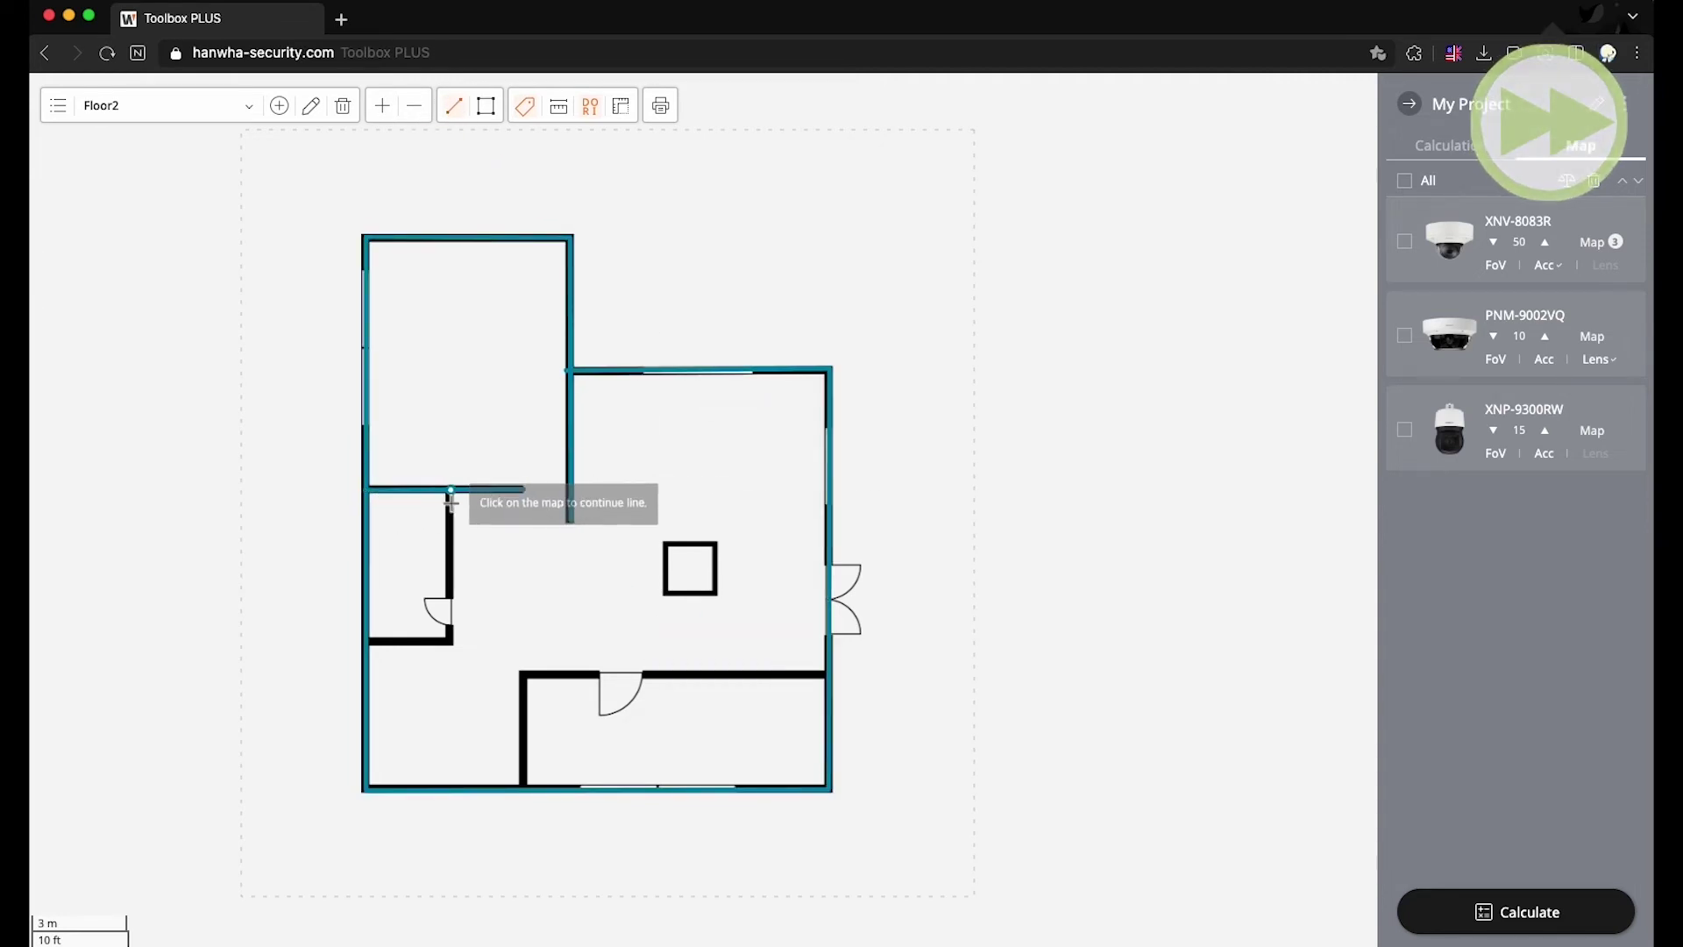
{"action": "left_click", "coordinate": [450, 488]}
{"action": "left_click", "coordinate": [449, 641]}
{"action": "double_click", "coordinate": [369, 640]}
Step: Trace the left and upper walls of Floor2's lower-right room as one wall line
{"action": "left_click", "coordinate": [523, 786]}
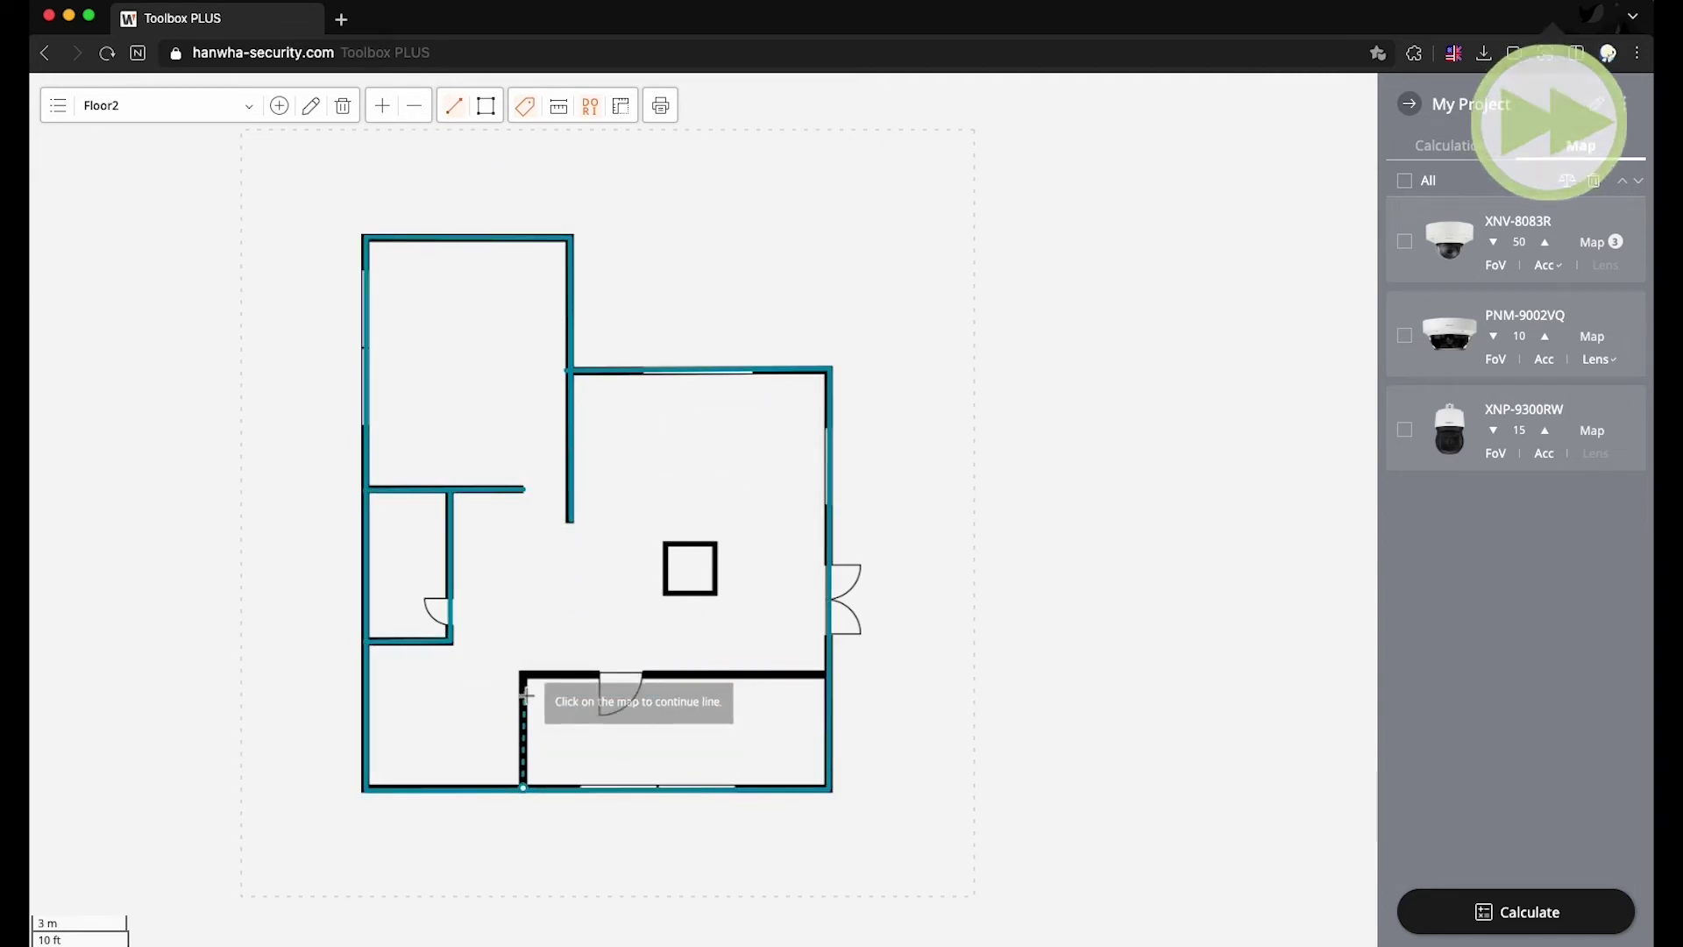
{"action": "left_click", "coordinate": [523, 672]}
{"action": "double_click", "coordinate": [827, 672]}
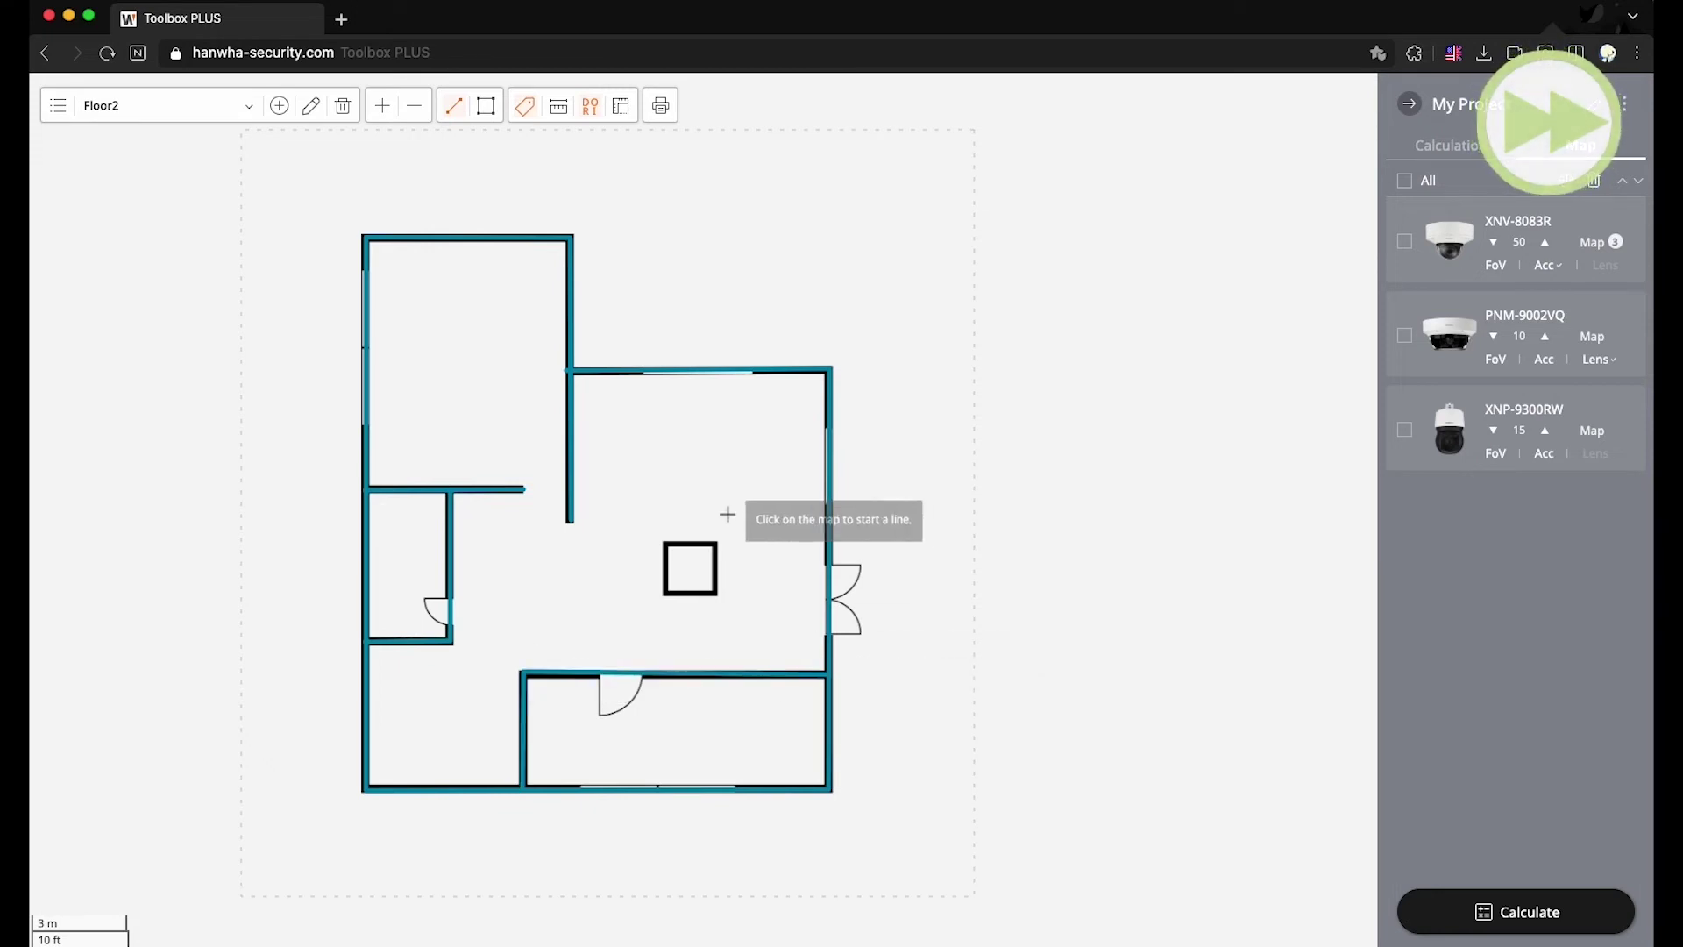
Step: Outline the square pillar in the middle of Floor2's main room as a closed area obstacle
{"action": "left_click", "coordinate": [487, 106]}
{"action": "left_click", "coordinate": [665, 544]}
{"action": "left_click", "coordinate": [717, 598]}
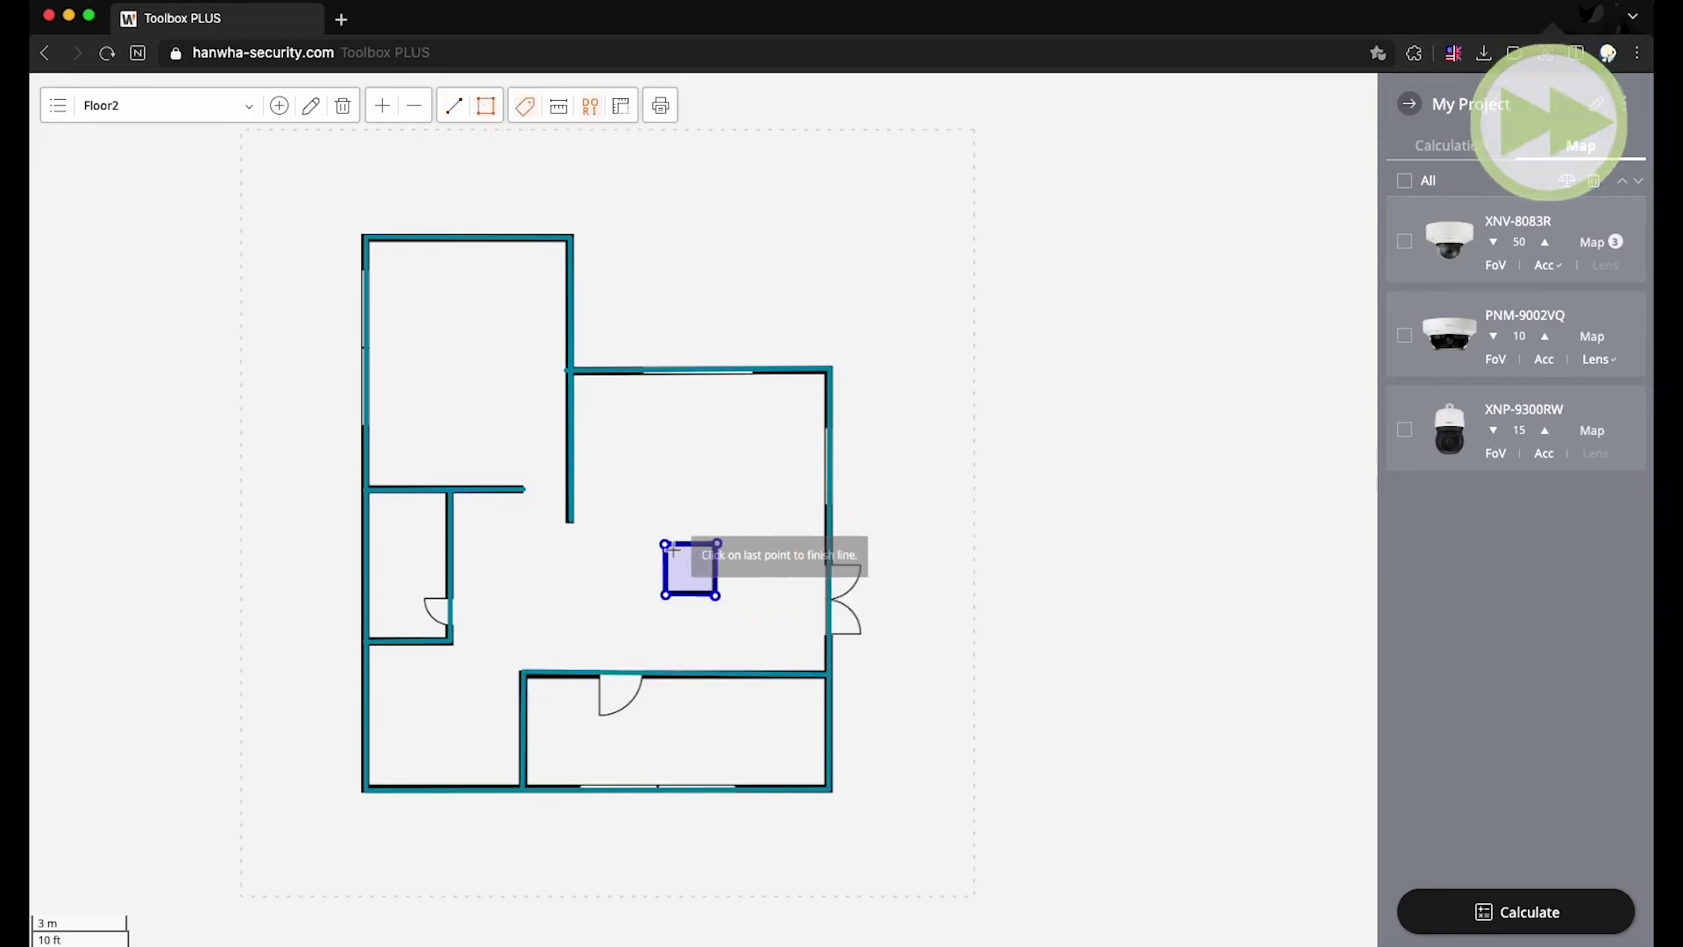
Step: Place an XNV-8083R in the upper-left corner of Floor2's upper room and rotate it to about 40°
{"action": "left_click_drag", "start_coordinate": [1449, 238], "coordinate": [372, 245]}
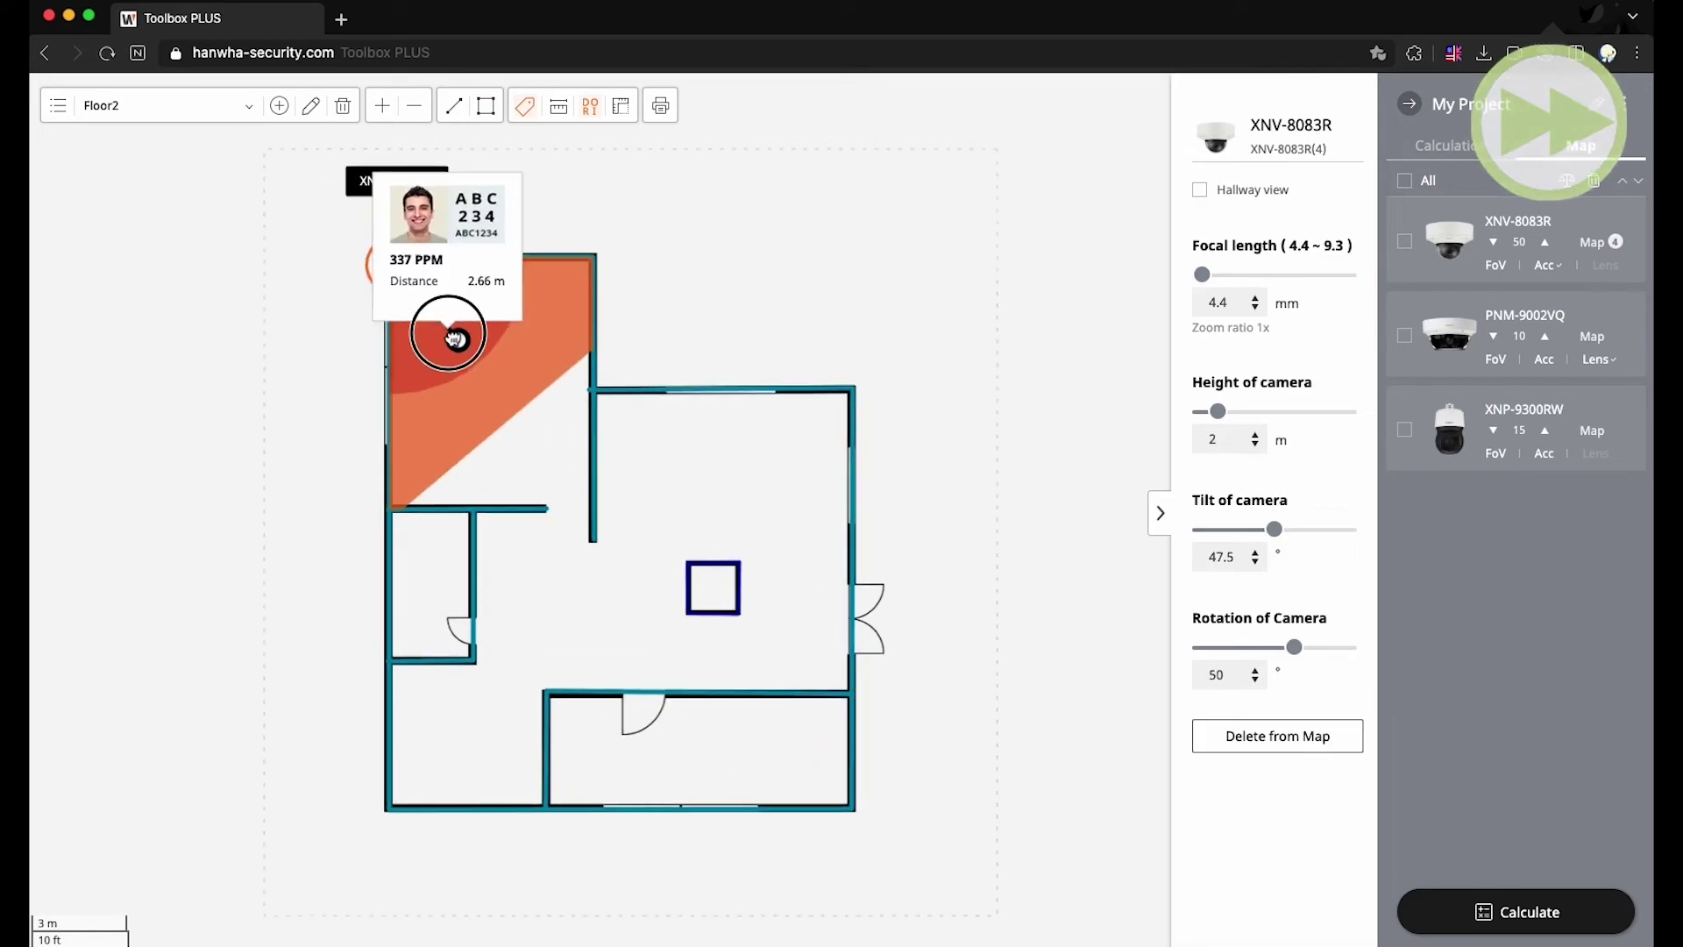
{"action": "left_click_drag", "start_coordinate": [394, 359], "coordinate": [470, 319]}
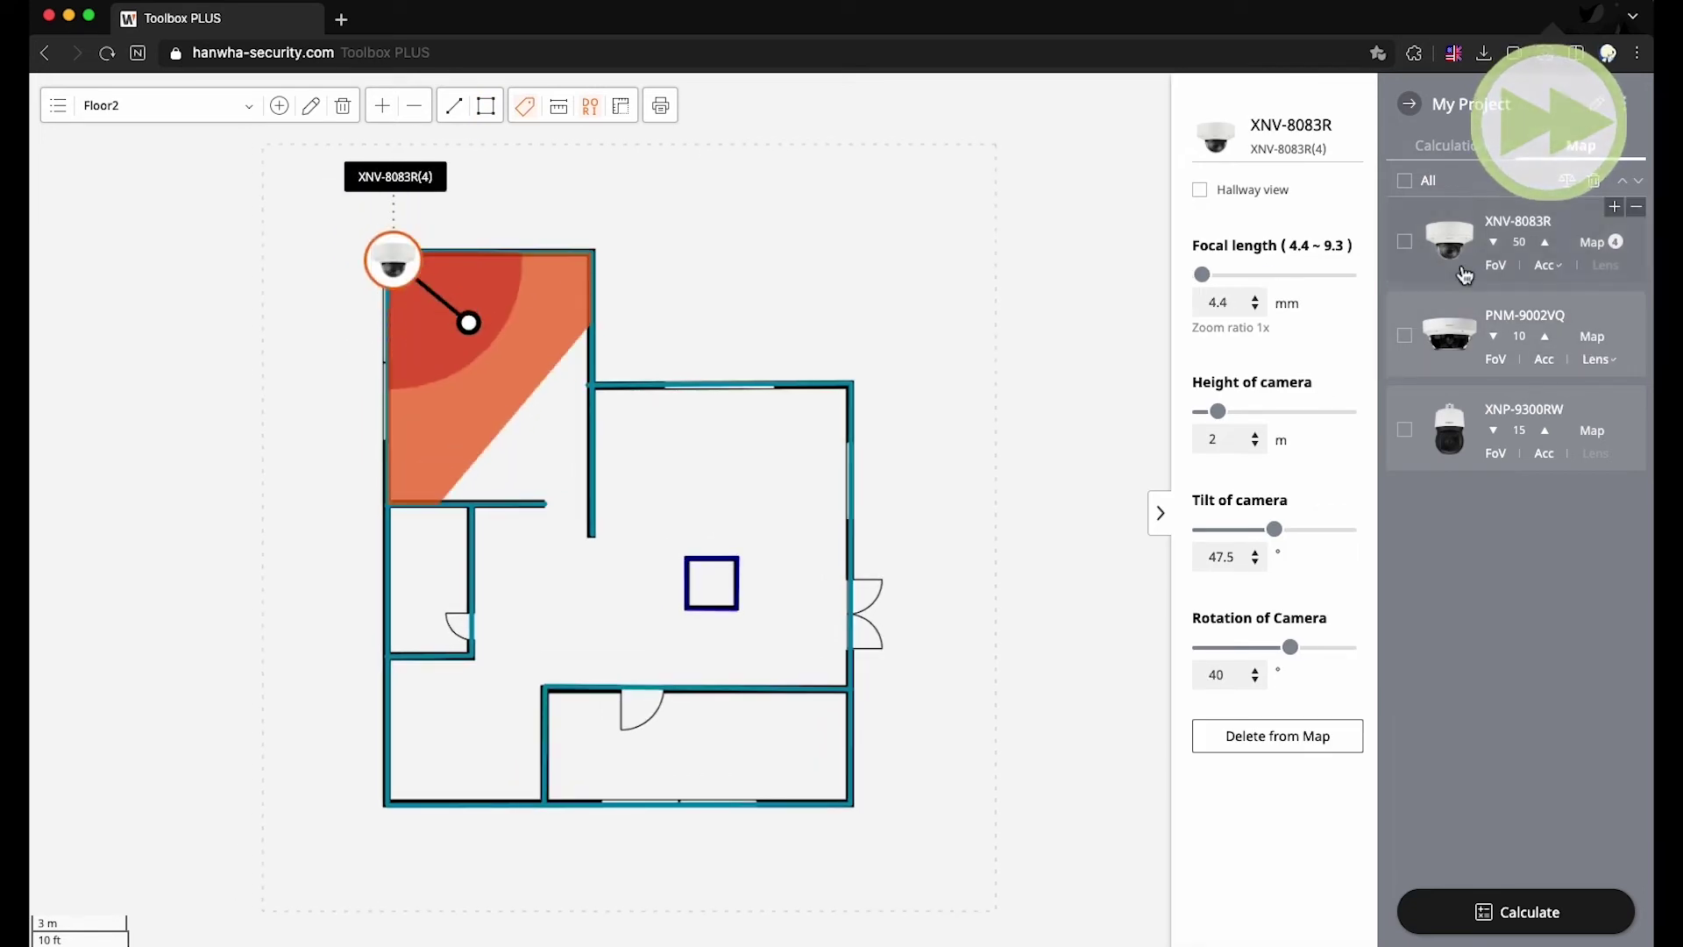
Step: Add an XNV-8083R in the main room's upper-right corner, rotated about 131°, and set its and the upper-room camera's height to 3 m
{"action": "left_click_drag", "start_coordinate": [1449, 238], "coordinate": [832, 395]}
{"action": "left_click_drag", "start_coordinate": [833, 478], "coordinate": [771, 462]}
{"action": "left_click", "coordinate": [1255, 435]}
{"action": "left_click", "coordinate": [1255, 435]}
{"action": "left_click", "coordinate": [1255, 435]}
{"action": "left_click", "coordinate": [1260, 445]}
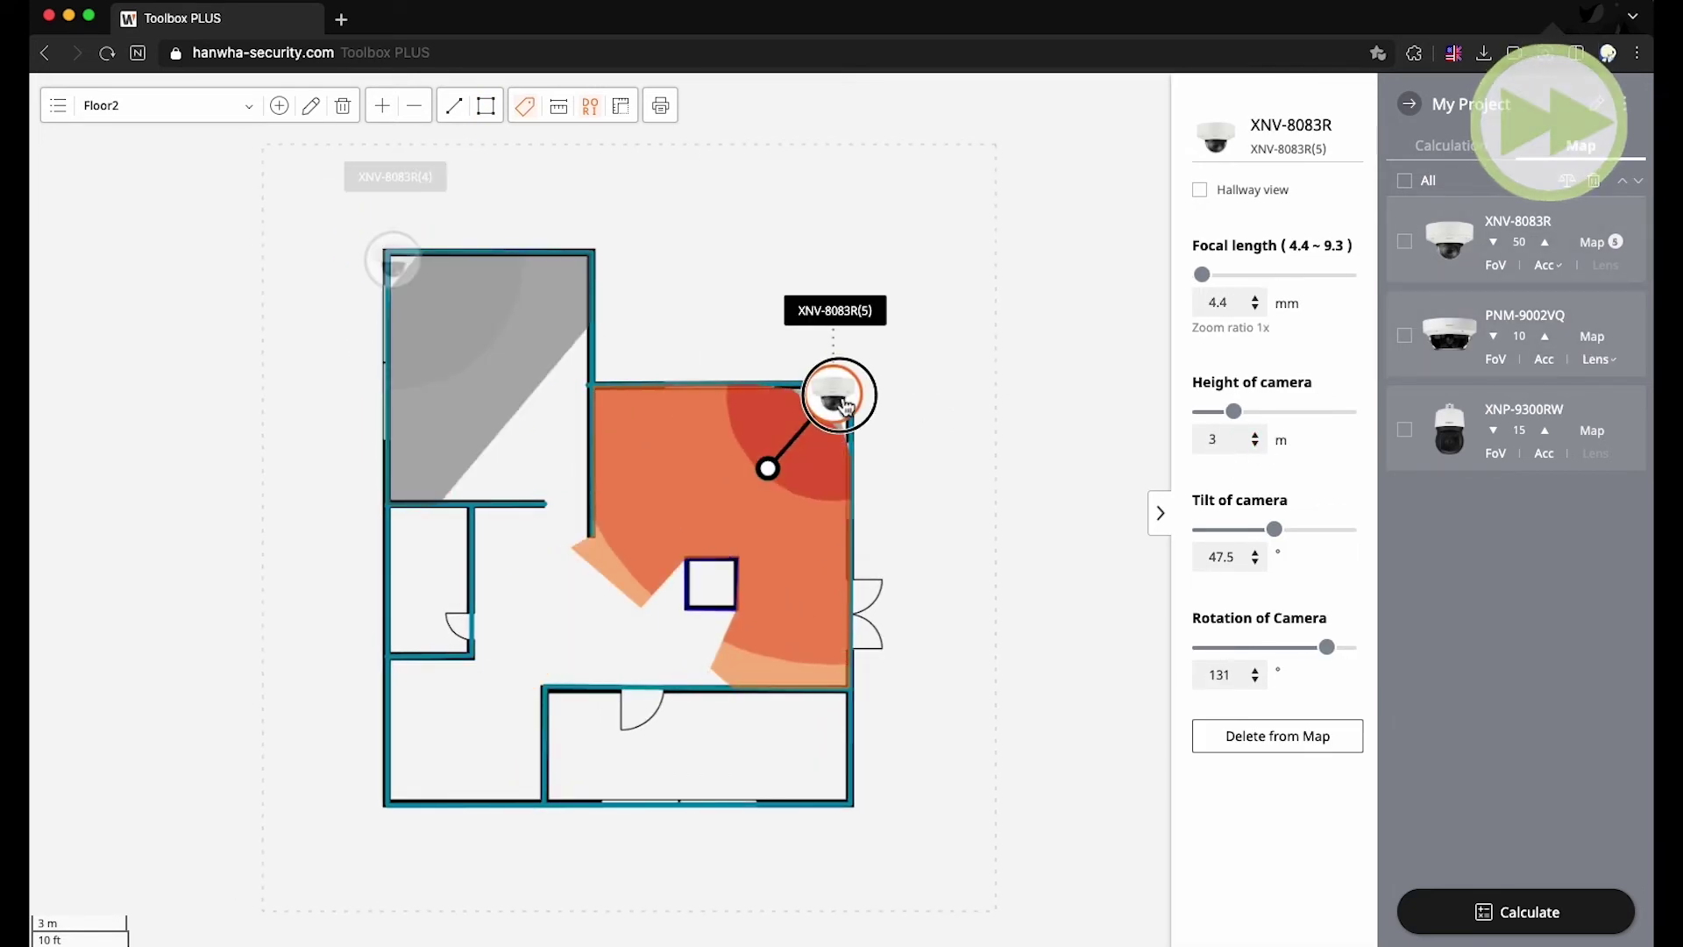
{"action": "left_click", "coordinate": [425, 316]}
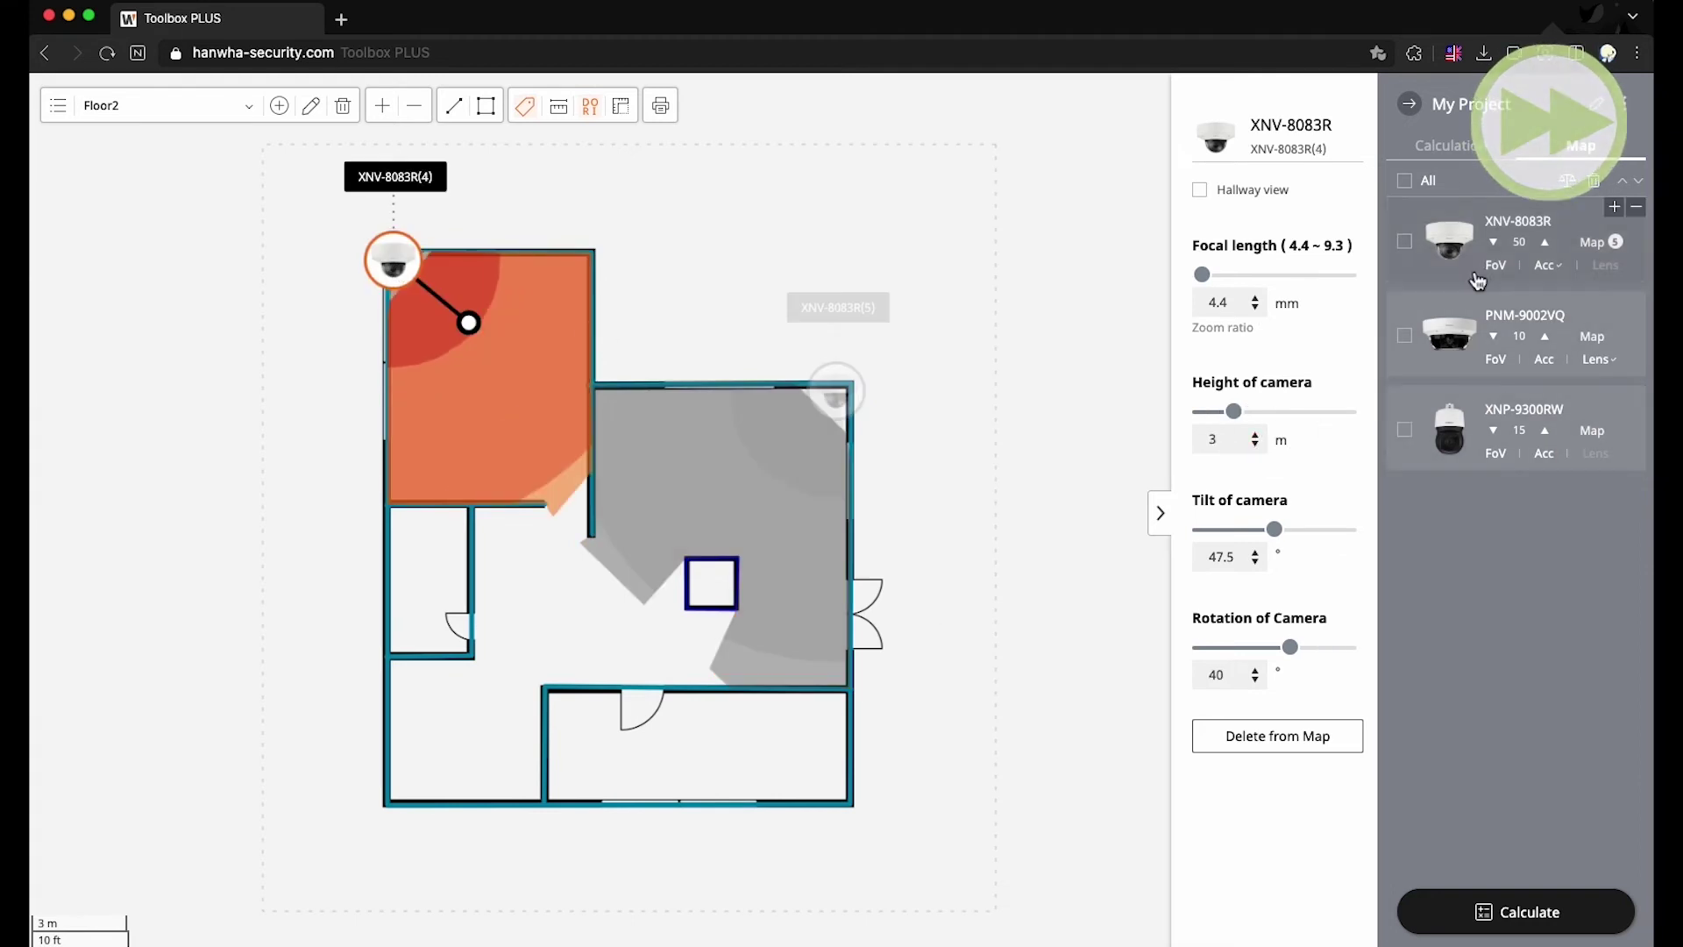
Step: Place an XNV-8083R in Floor2's lower-left corner with 3 m height and about -42° rotation, aimed toward the centre
{"action": "left_click_drag", "start_coordinate": [1449, 239], "coordinate": [393, 793]}
{"action": "left_click_drag", "start_coordinate": [393, 891], "coordinate": [469, 725]}
{"action": "left_click", "coordinate": [1260, 441]}
{"action": "left_click", "coordinate": [1260, 441]}
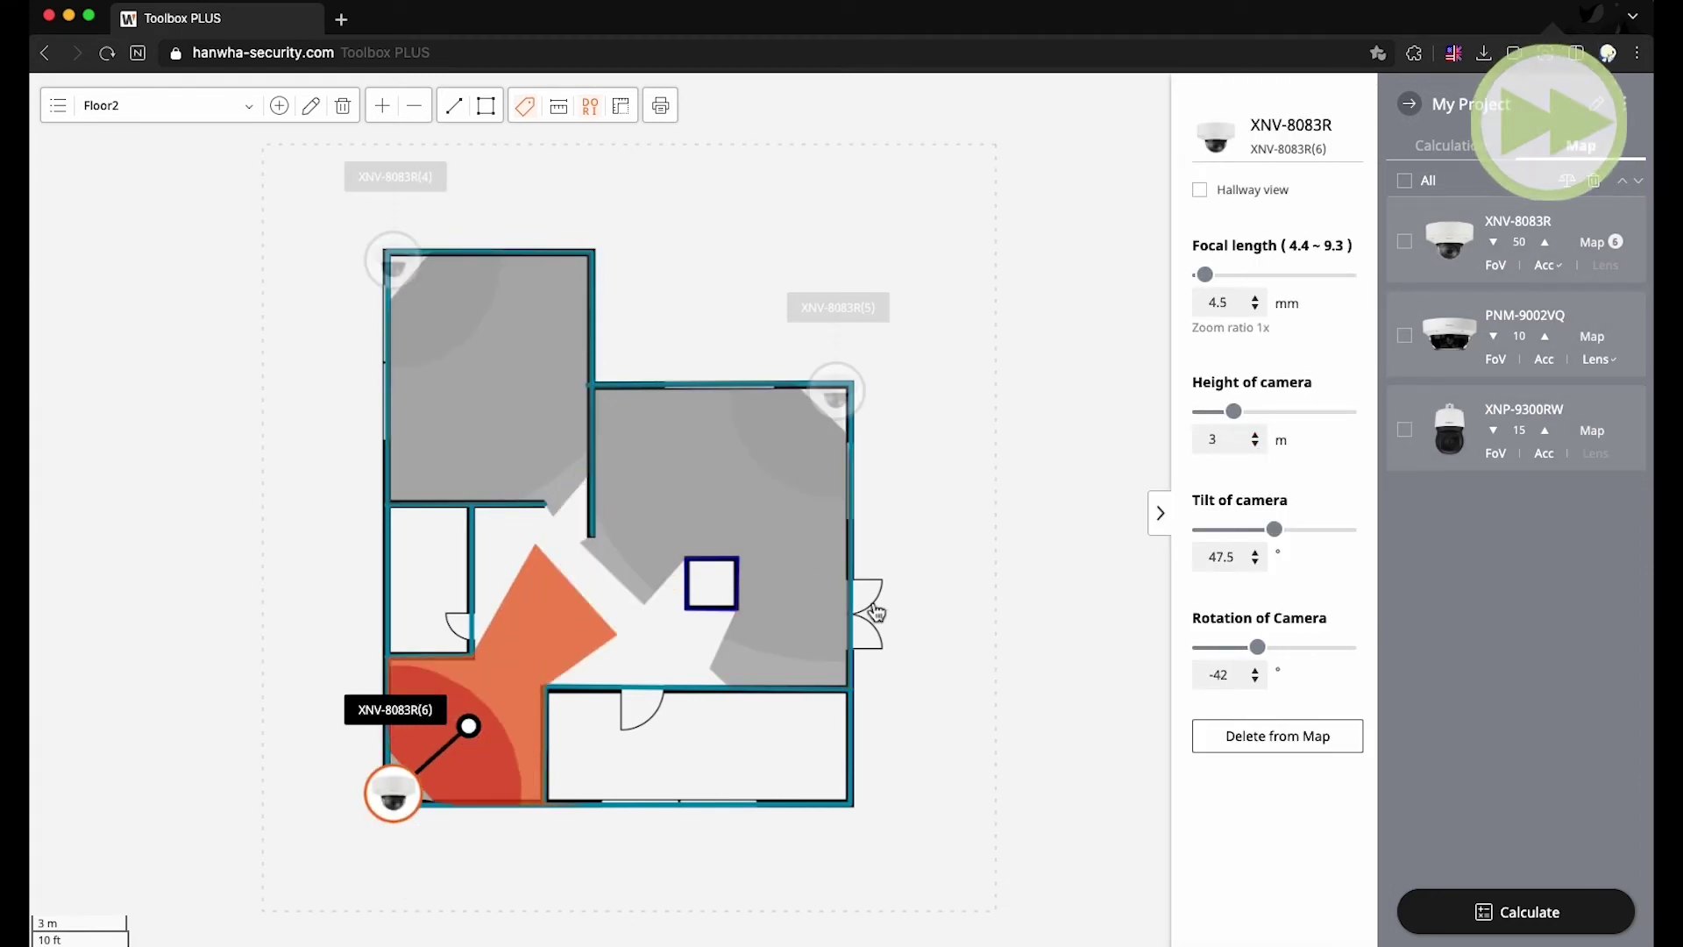
Step: Place an XNV-8083R at the small room's upper-right corner with 3 m height and about 40° rotation
{"action": "left_click_drag", "start_coordinate": [1449, 239], "coordinate": [481, 524]}
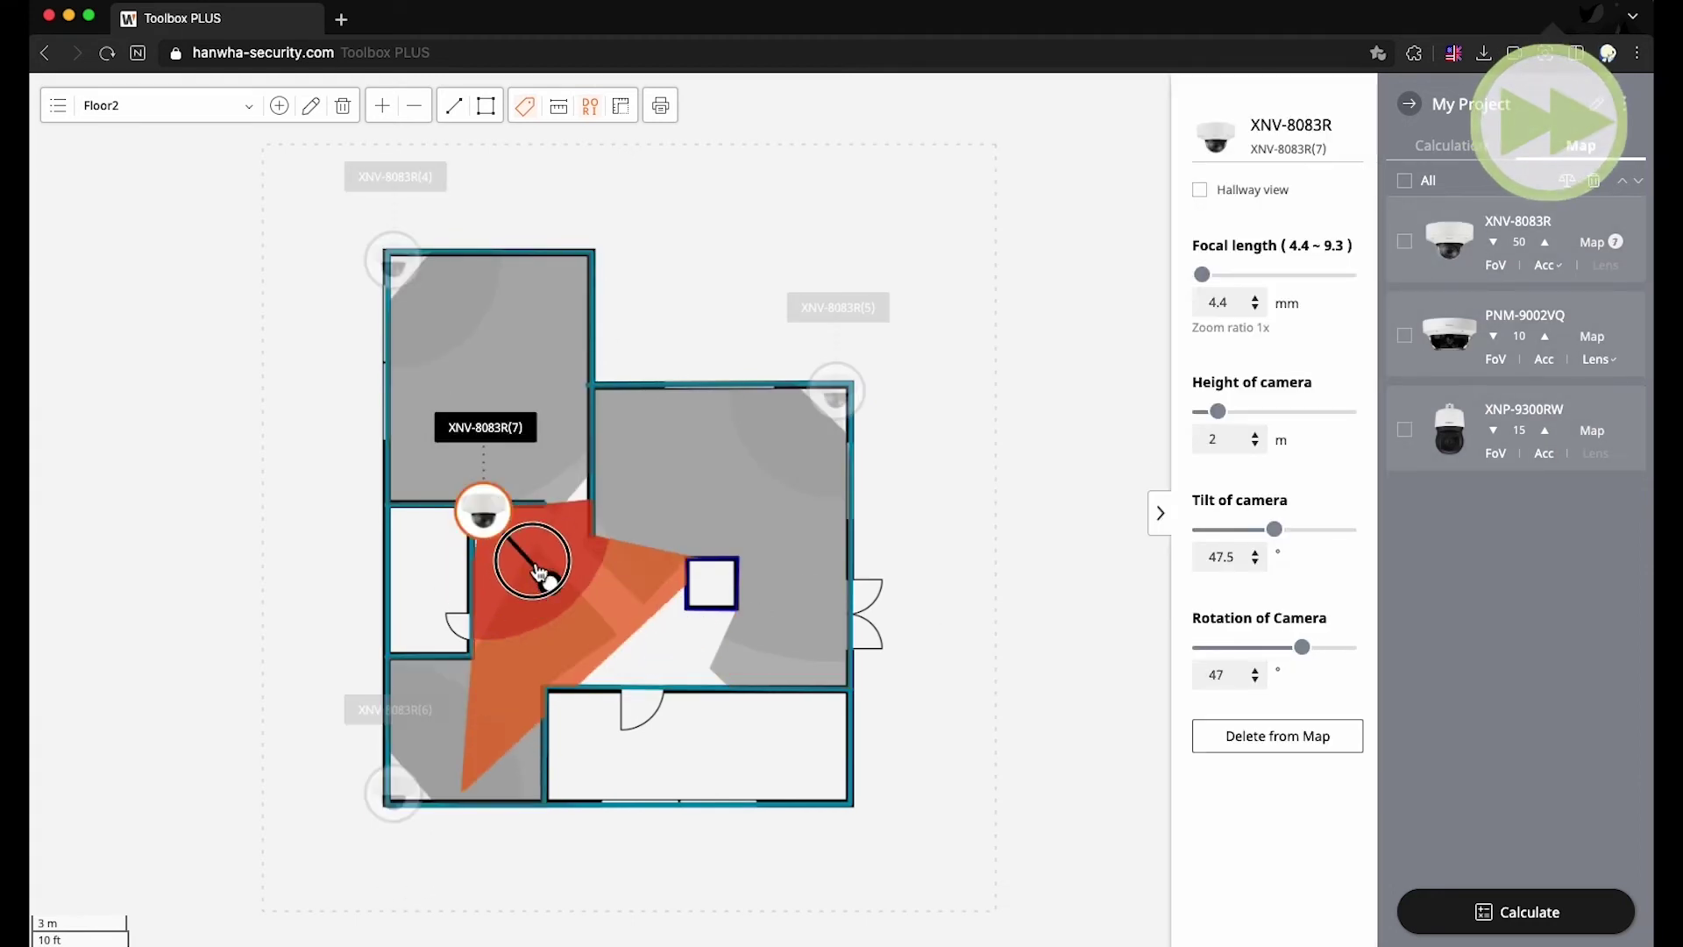
{"action": "mouse_move", "coordinate": [571, 582]}
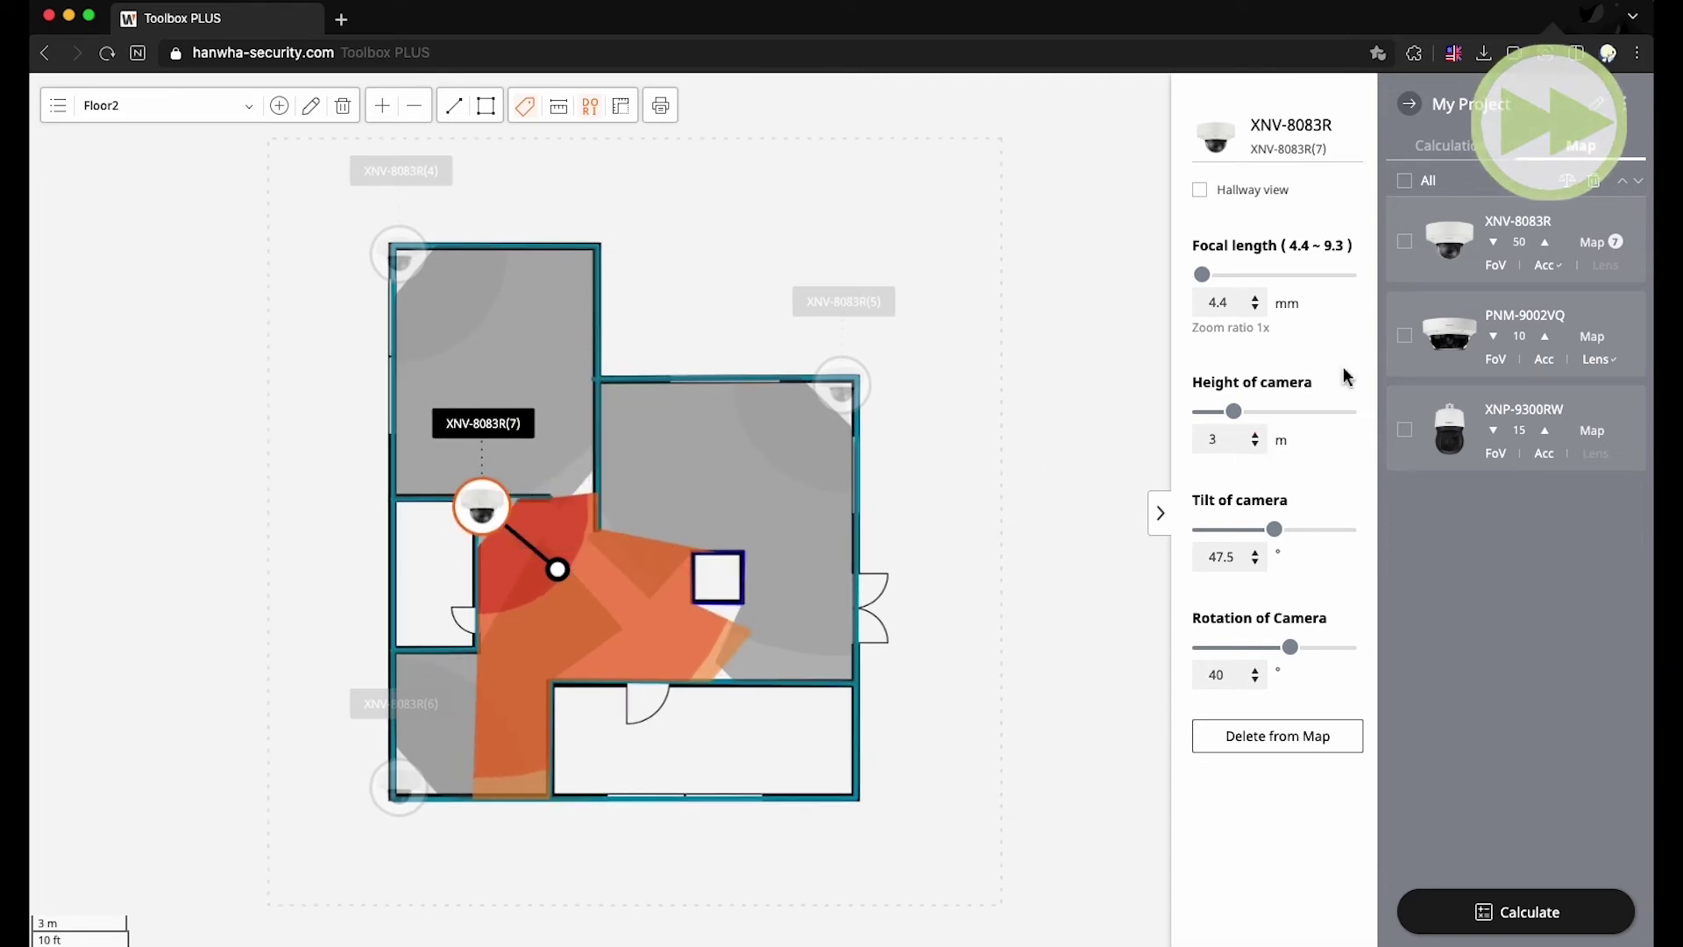
Step: Place an XNV-8083R on the right wall of Floor2's lower-right room with 3 m height, 45.5° tilt and 180° rotation
{"action": "left_click_drag", "start_coordinate": [1449, 239], "coordinate": [847, 741]}
{"action": "left_click_drag", "start_coordinate": [850, 843], "coordinate": [836, 732]}
{"action": "left_click", "coordinate": [1256, 563]}
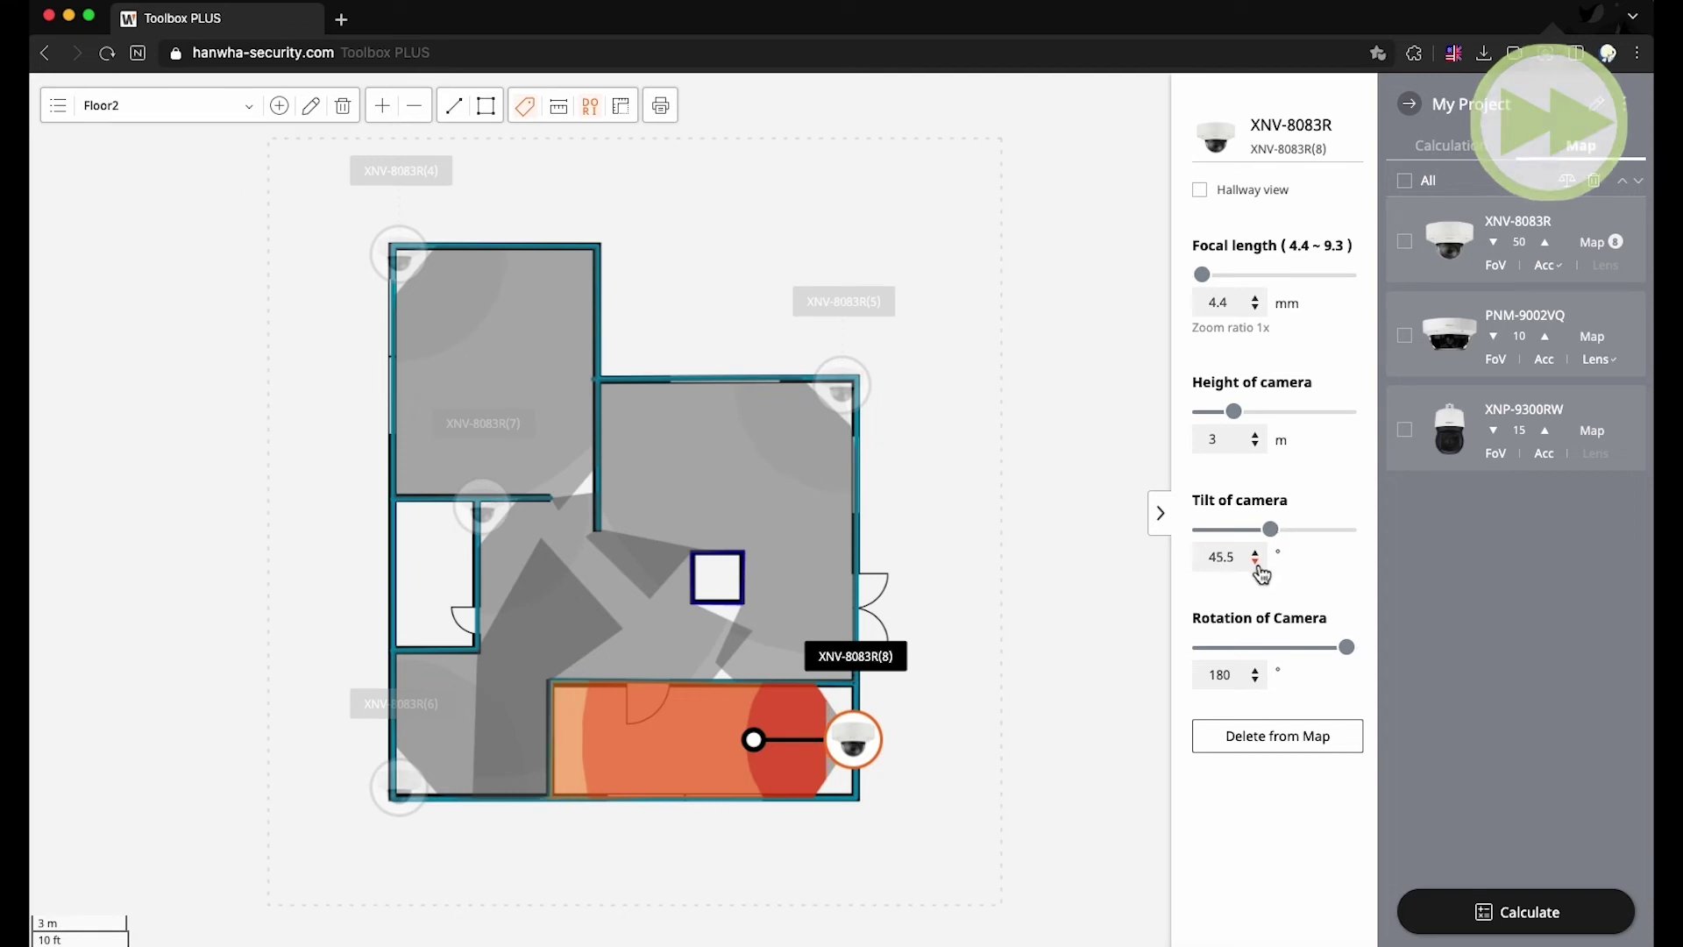
{"action": "left_click", "coordinate": [1153, 269]}
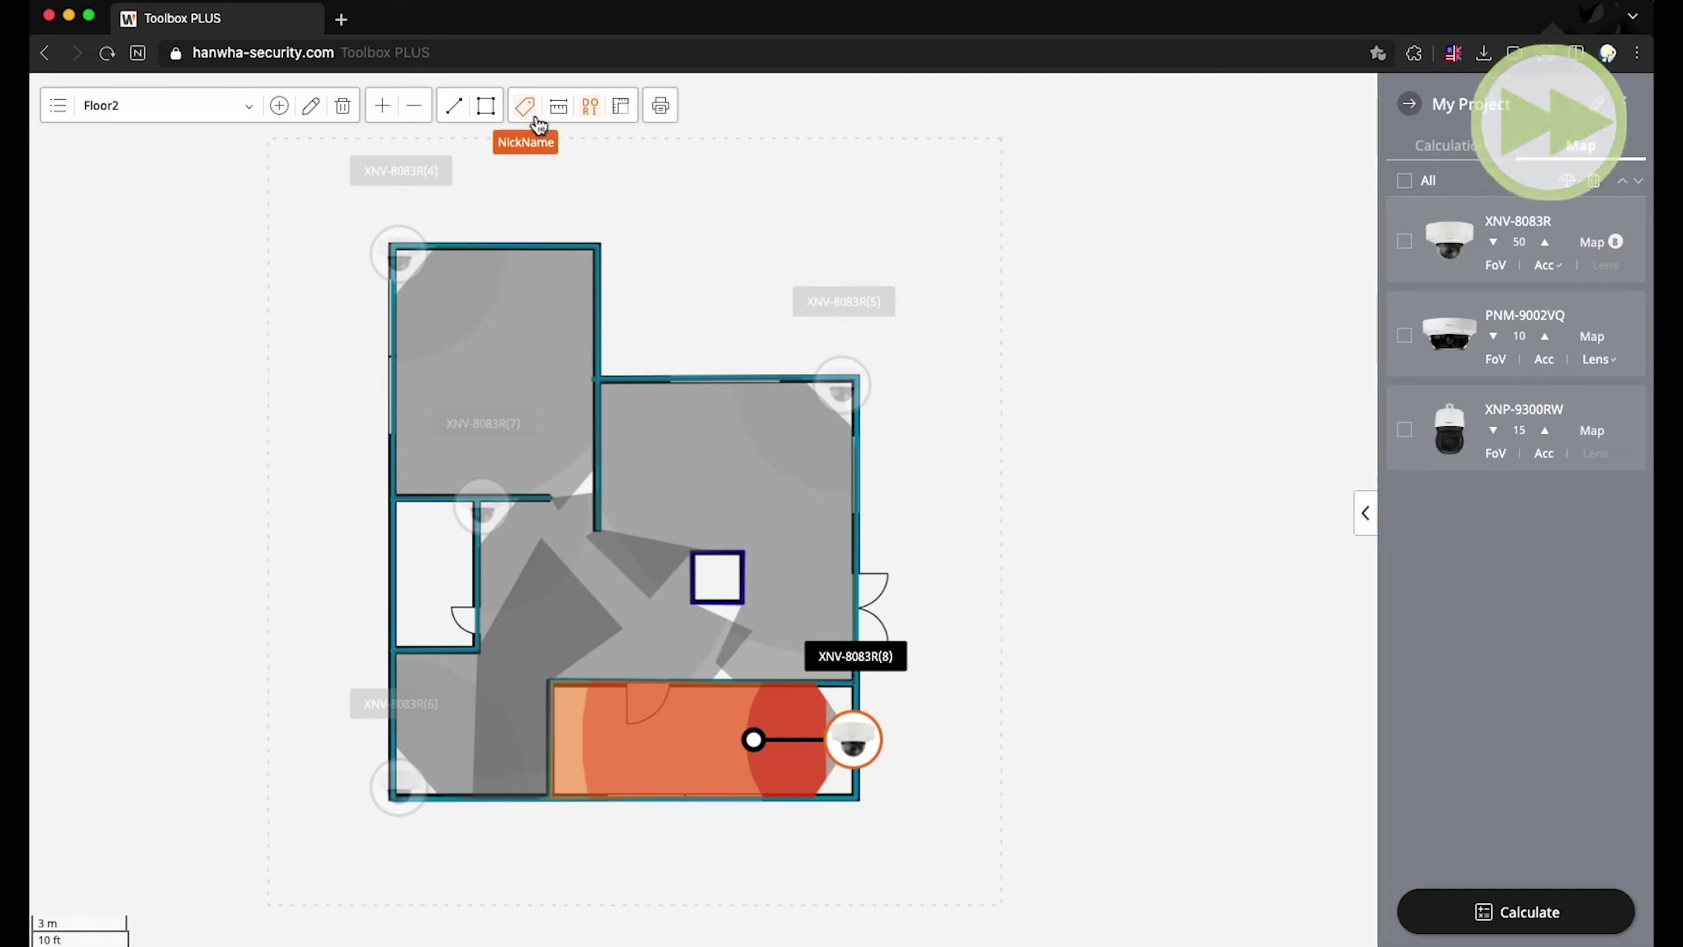
Step: Deselect the cameras and switch the map to Floor3
{"action": "left_click", "coordinate": [399, 256]}
{"action": "left_click", "coordinate": [209, 105]}
{"action": "left_click", "coordinate": [209, 180]}
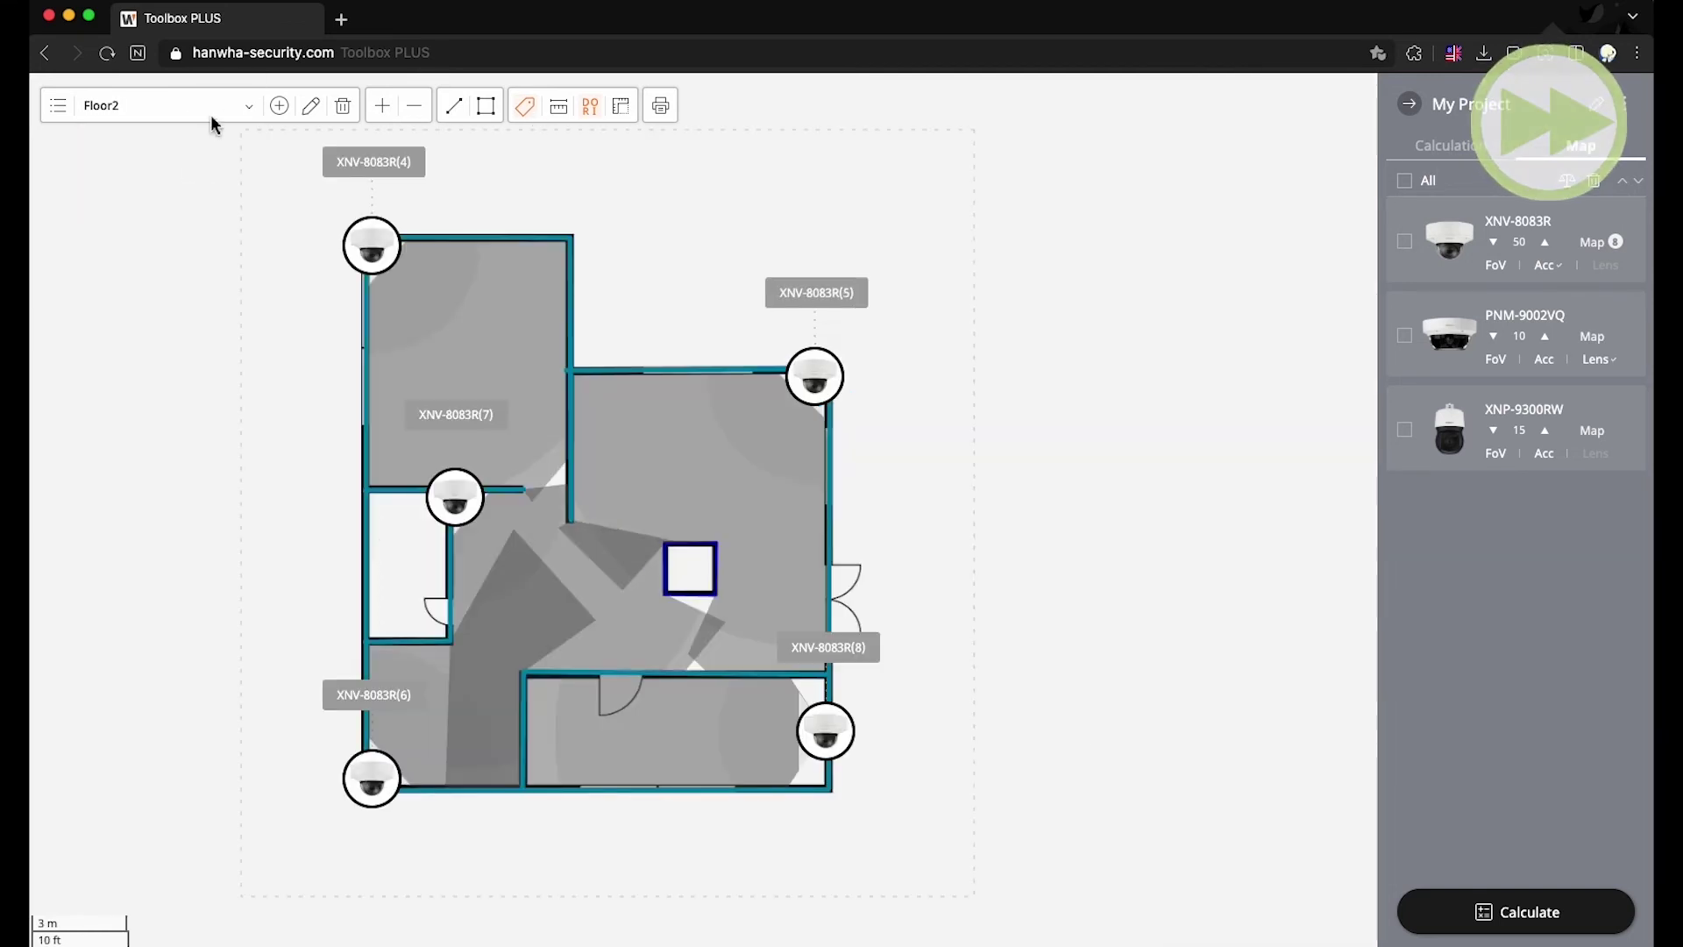
{"action": "left_click", "coordinate": [214, 105]}
{"action": "left_click", "coordinate": [157, 195]}
Step: Trace Floor3's outer walls from the top room's right side around the angled corners to the narrow room's upper-right corner
{"action": "left_click", "coordinate": [453, 105]}
{"action": "left_click", "coordinate": [810, 374]}
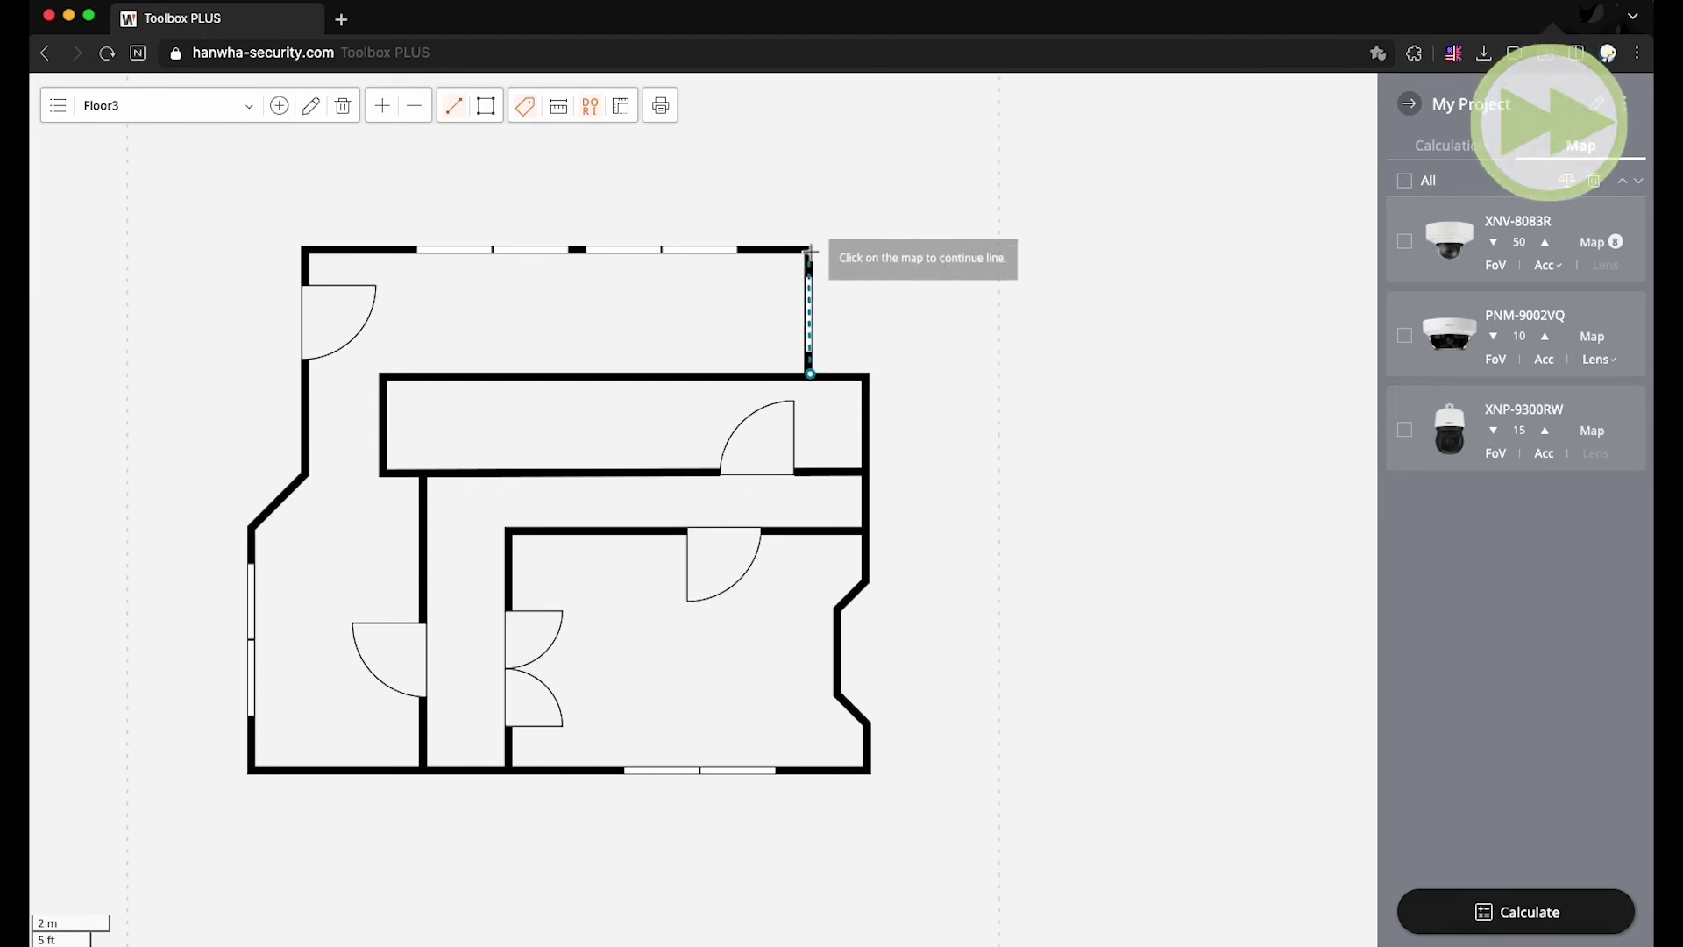
{"action": "left_click", "coordinate": [809, 250]}
{"action": "left_click", "coordinate": [306, 250]}
{"action": "left_click", "coordinate": [305, 473]}
{"action": "left_click", "coordinate": [254, 527]}
{"action": "left_click", "coordinate": [252, 772]}
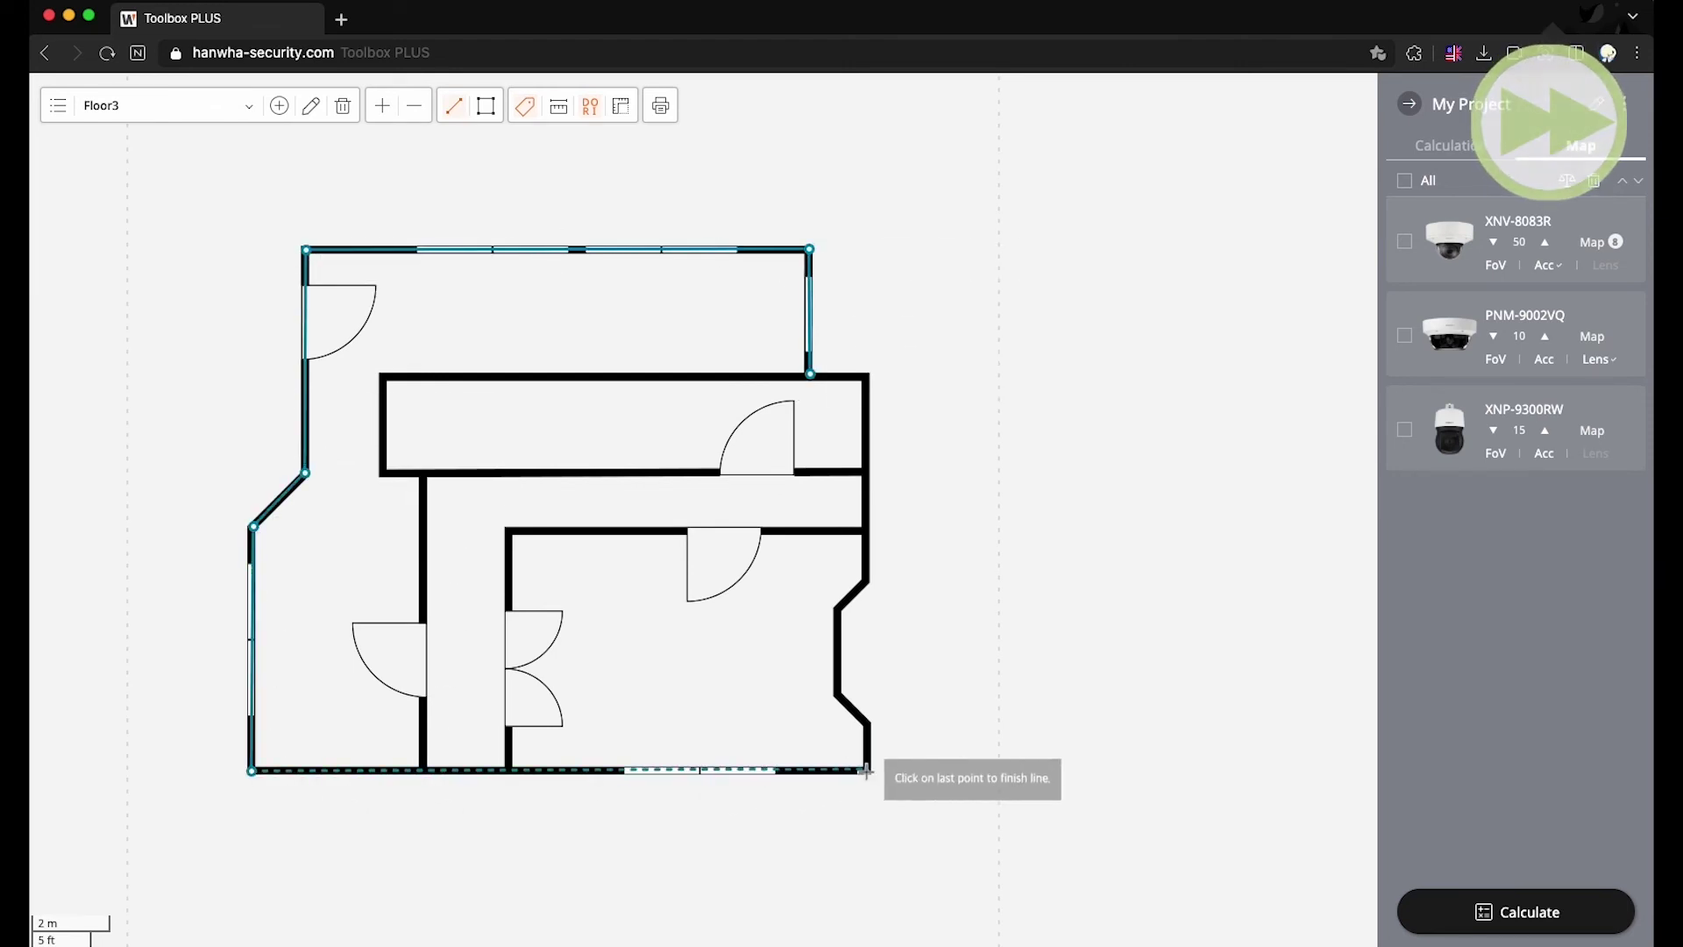
{"action": "left_click", "coordinate": [869, 772]}
{"action": "left_click", "coordinate": [869, 725]}
{"action": "left_click", "coordinate": [837, 696]}
{"action": "left_click", "coordinate": [838, 609]}
{"action": "left_click", "coordinate": [867, 578]}
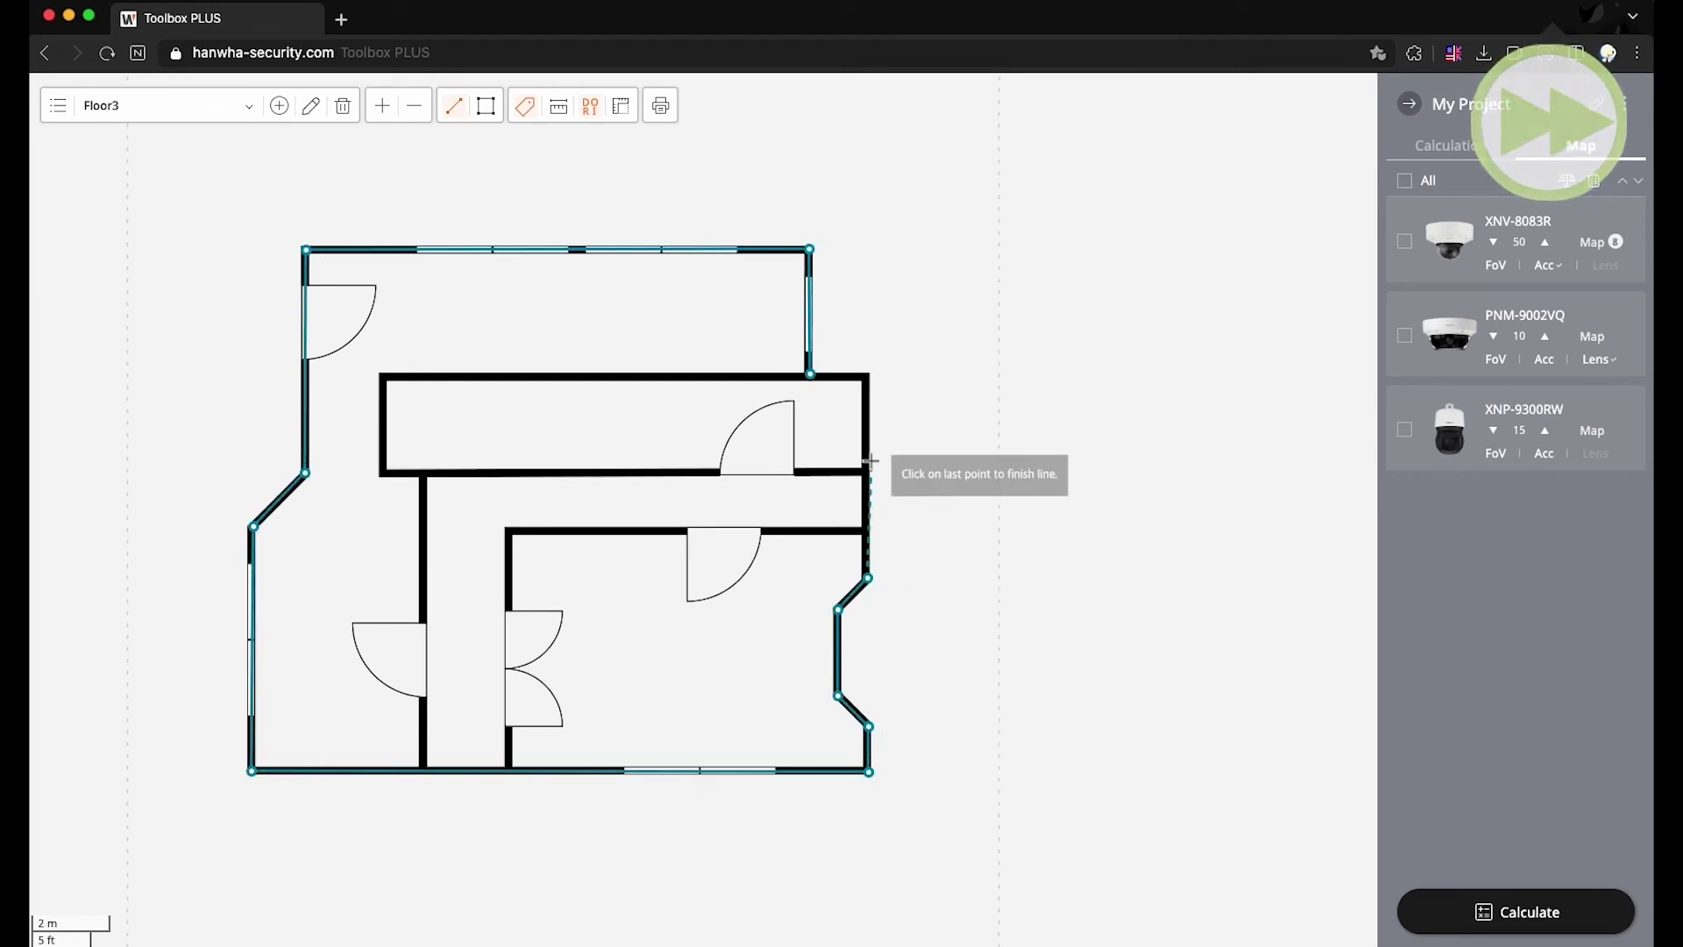
{"action": "left_click", "coordinate": [867, 377]}
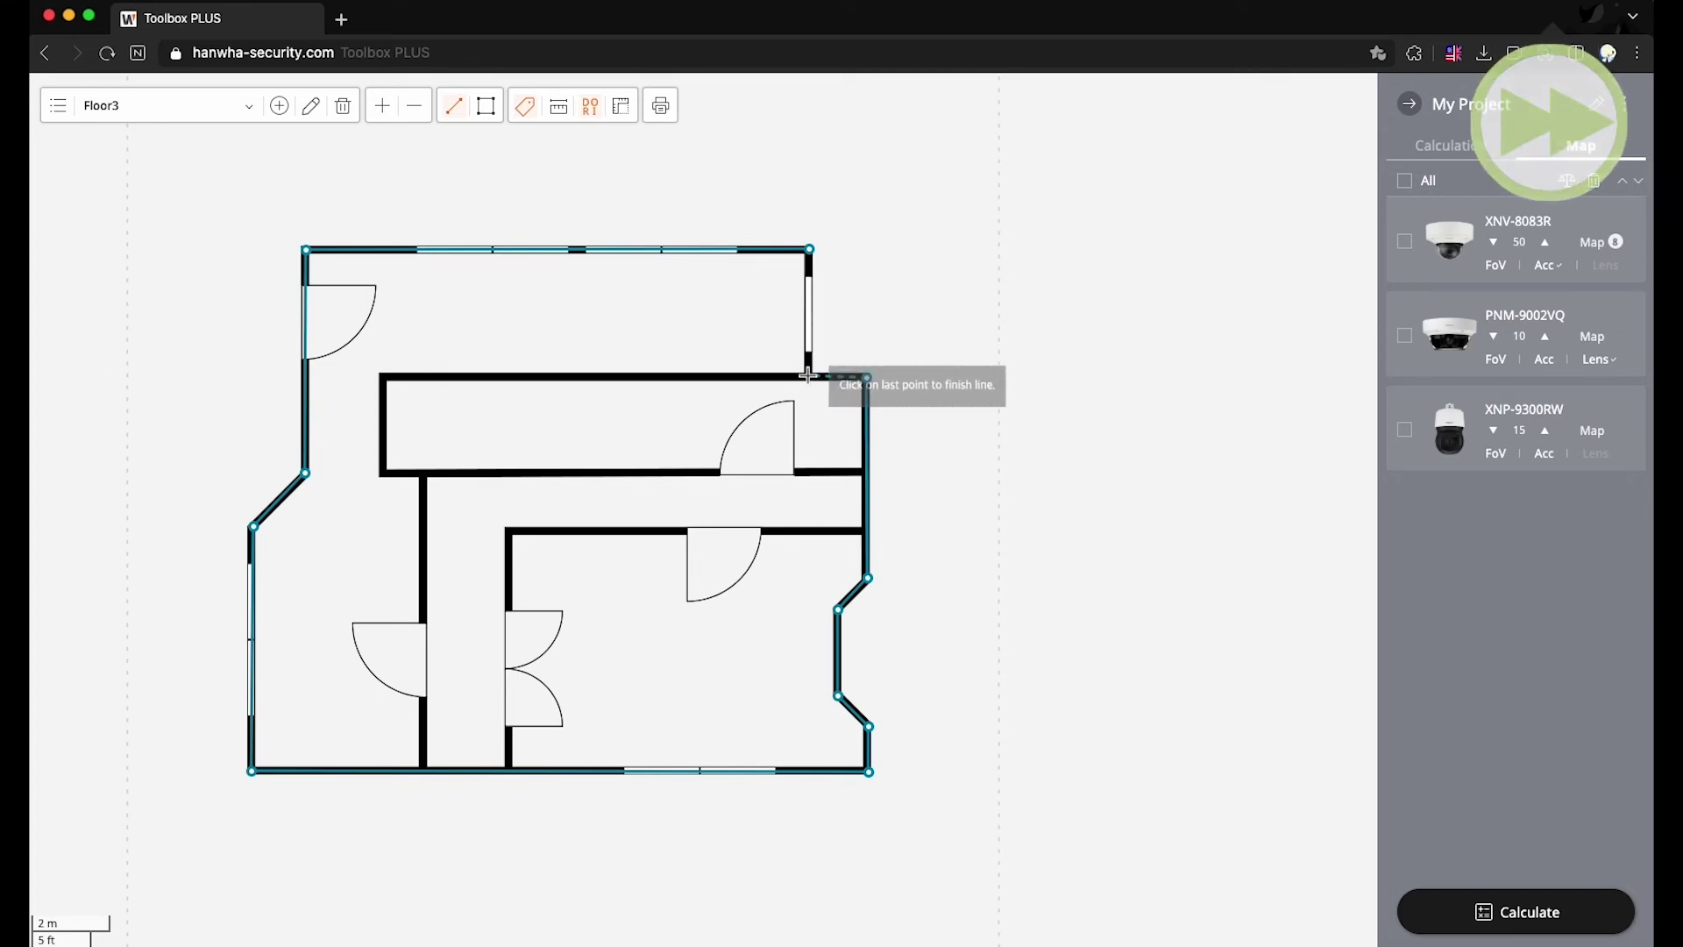
Step: Trace the remaining walls of Floor3's narrow room and the right wall of the top room
{"action": "left_click", "coordinate": [384, 377]}
{"action": "left_click", "coordinate": [384, 474]}
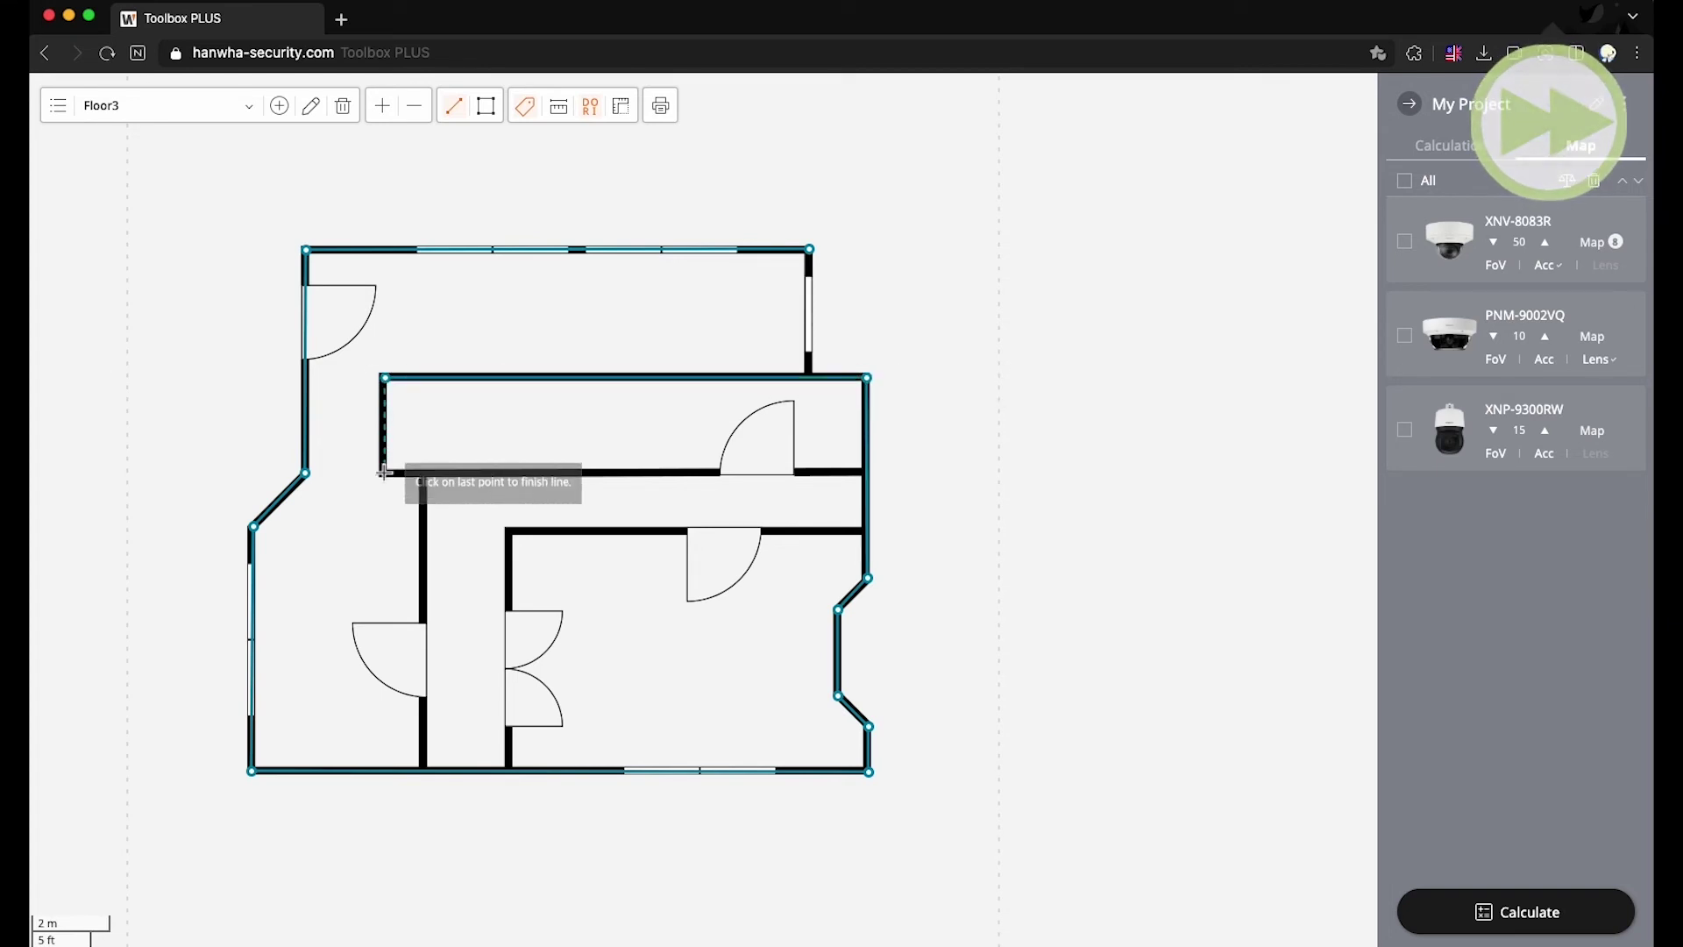
{"action": "left_click", "coordinate": [870, 473]}
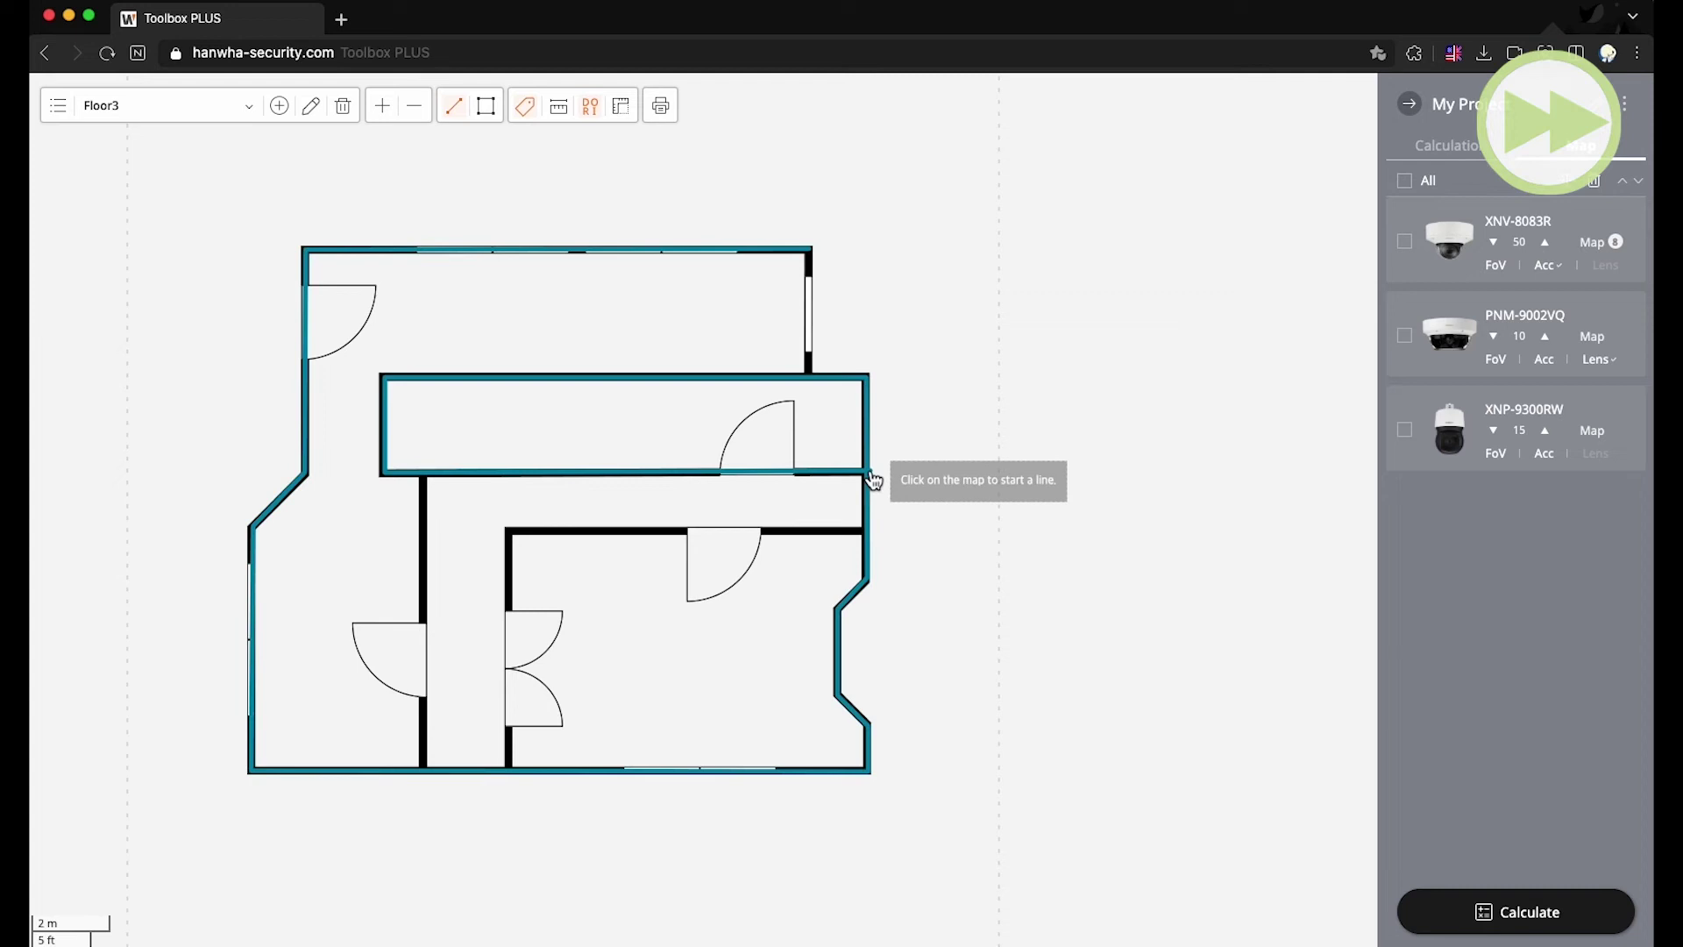
{"action": "left_click", "coordinate": [810, 248]}
{"action": "left_click", "coordinate": [811, 378]}
{"action": "left_click", "coordinate": [815, 379]}
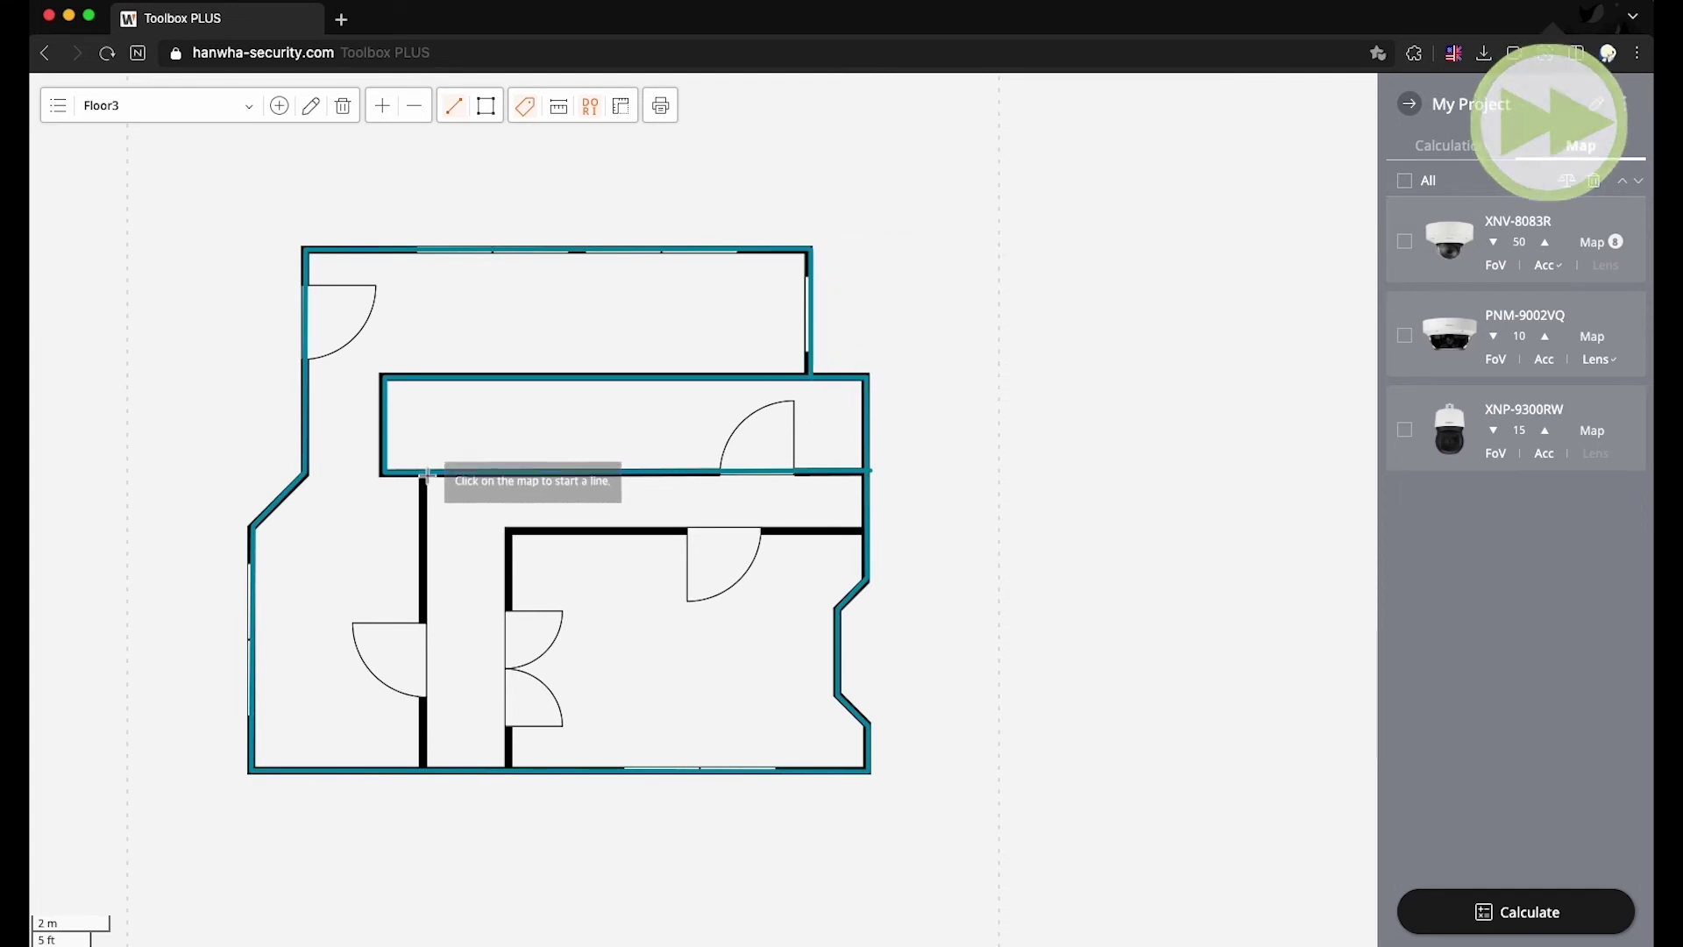
Step: Trace the left wall of Floor3's vertical corridor and the left and upper walls of the lower-right room
{"action": "left_click", "coordinate": [425, 474]}
{"action": "left_click", "coordinate": [424, 771]}
{"action": "left_click", "coordinate": [509, 773]}
{"action": "left_click", "coordinate": [509, 530]}
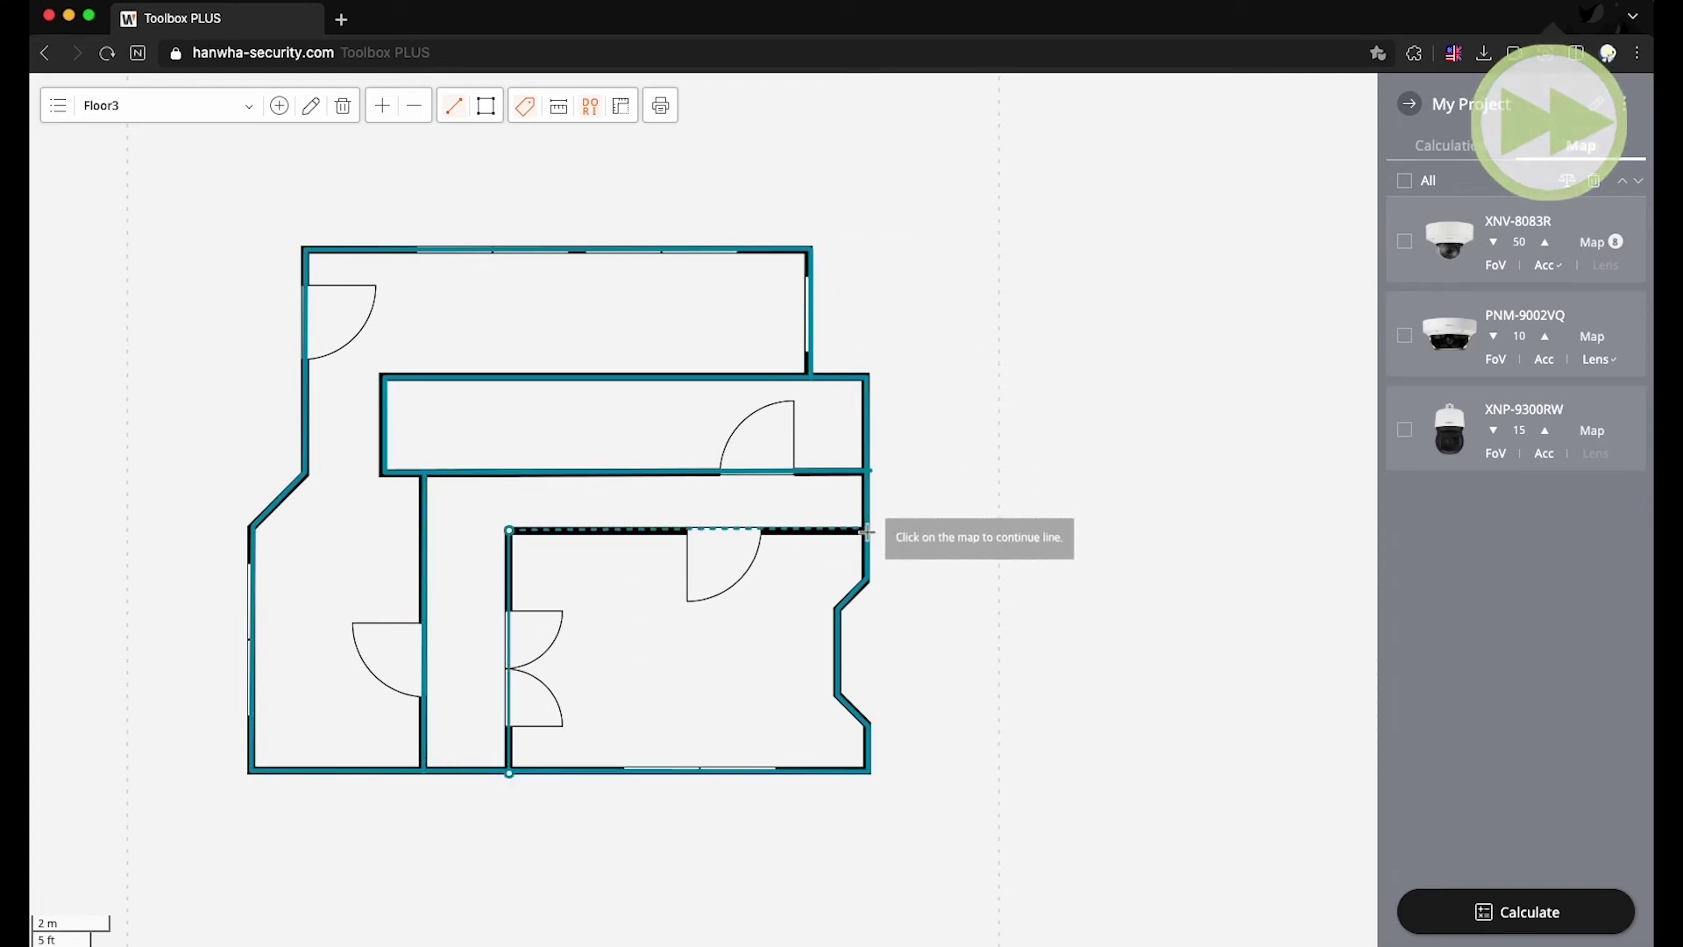
{"action": "left_click", "coordinate": [870, 528]}
{"action": "left_click", "coordinate": [871, 529]}
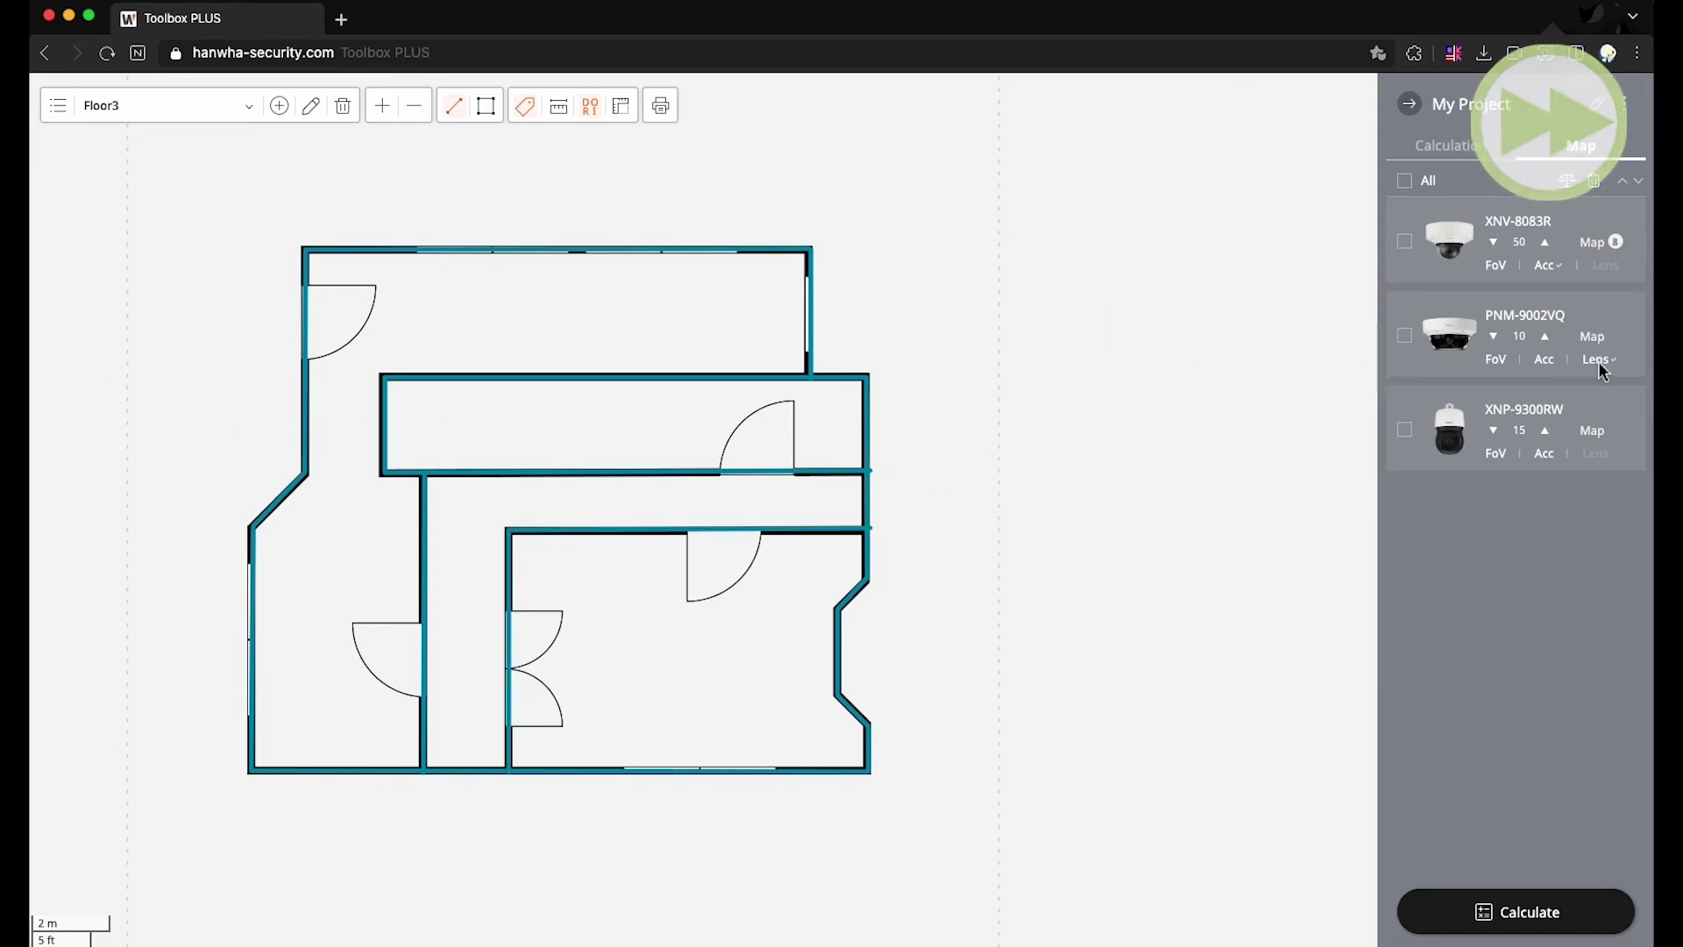
Step: Place a PNM-9002VQ in the middle of Floor3's lower-right room, set its channels to 3 m height and aim them in different directions
{"action": "left_click_drag", "start_coordinate": [1463, 338], "coordinate": [681, 751]}
{"action": "left_click", "coordinate": [1257, 480]}
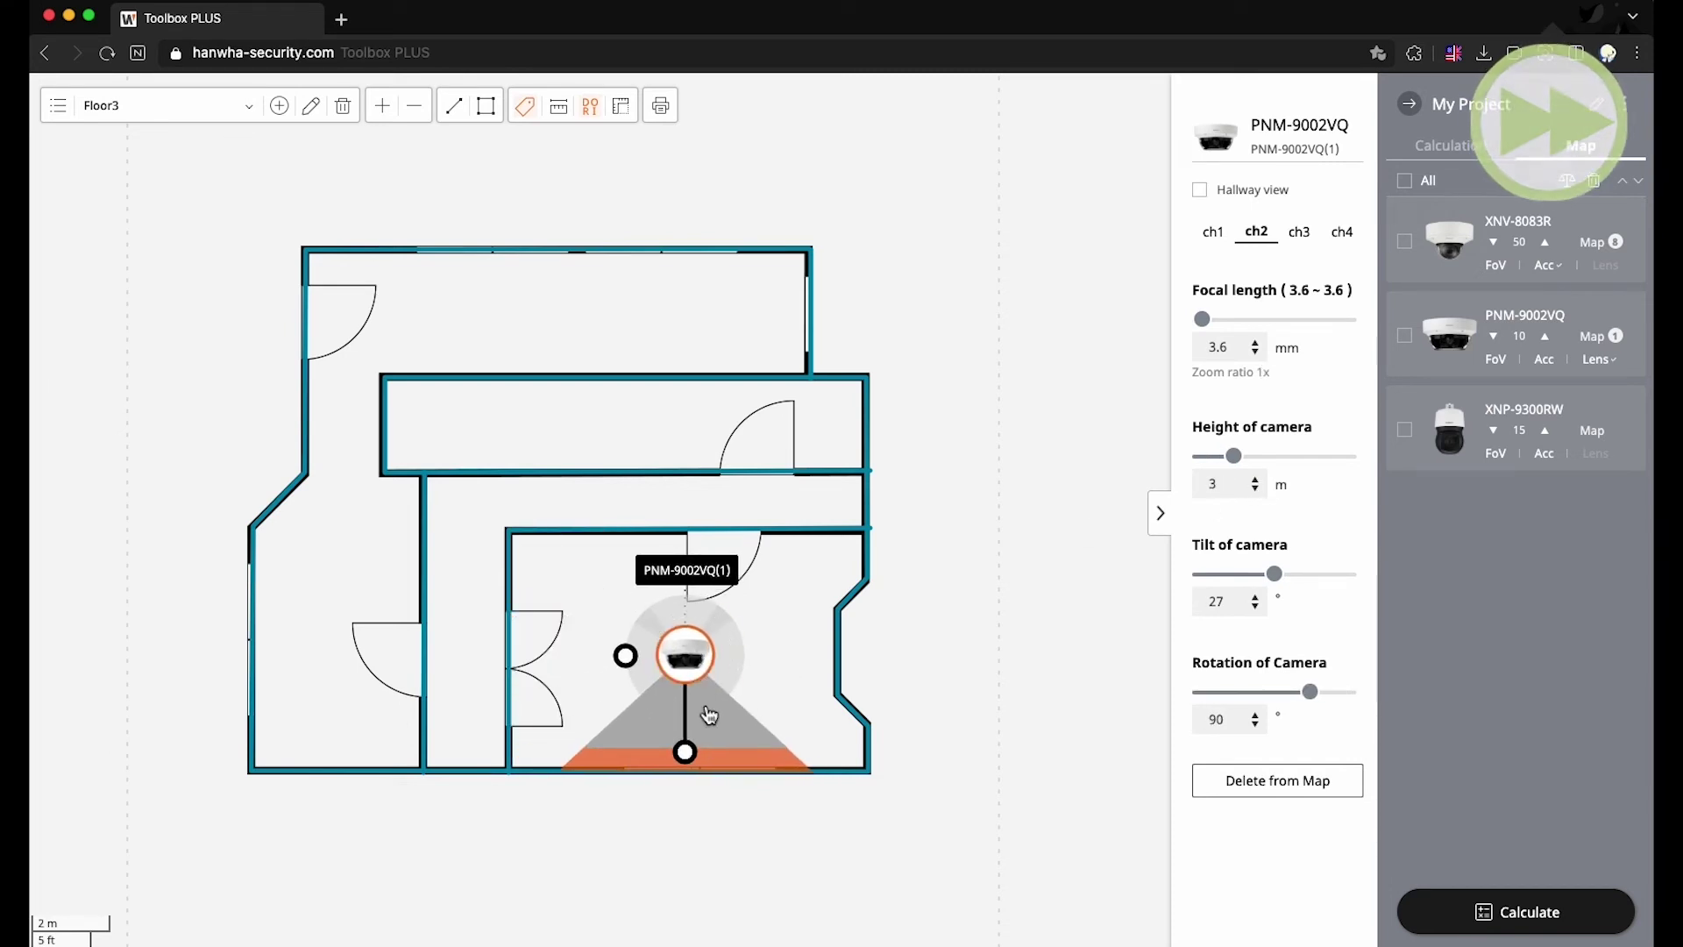
{"action": "left_click", "coordinate": [697, 702]}
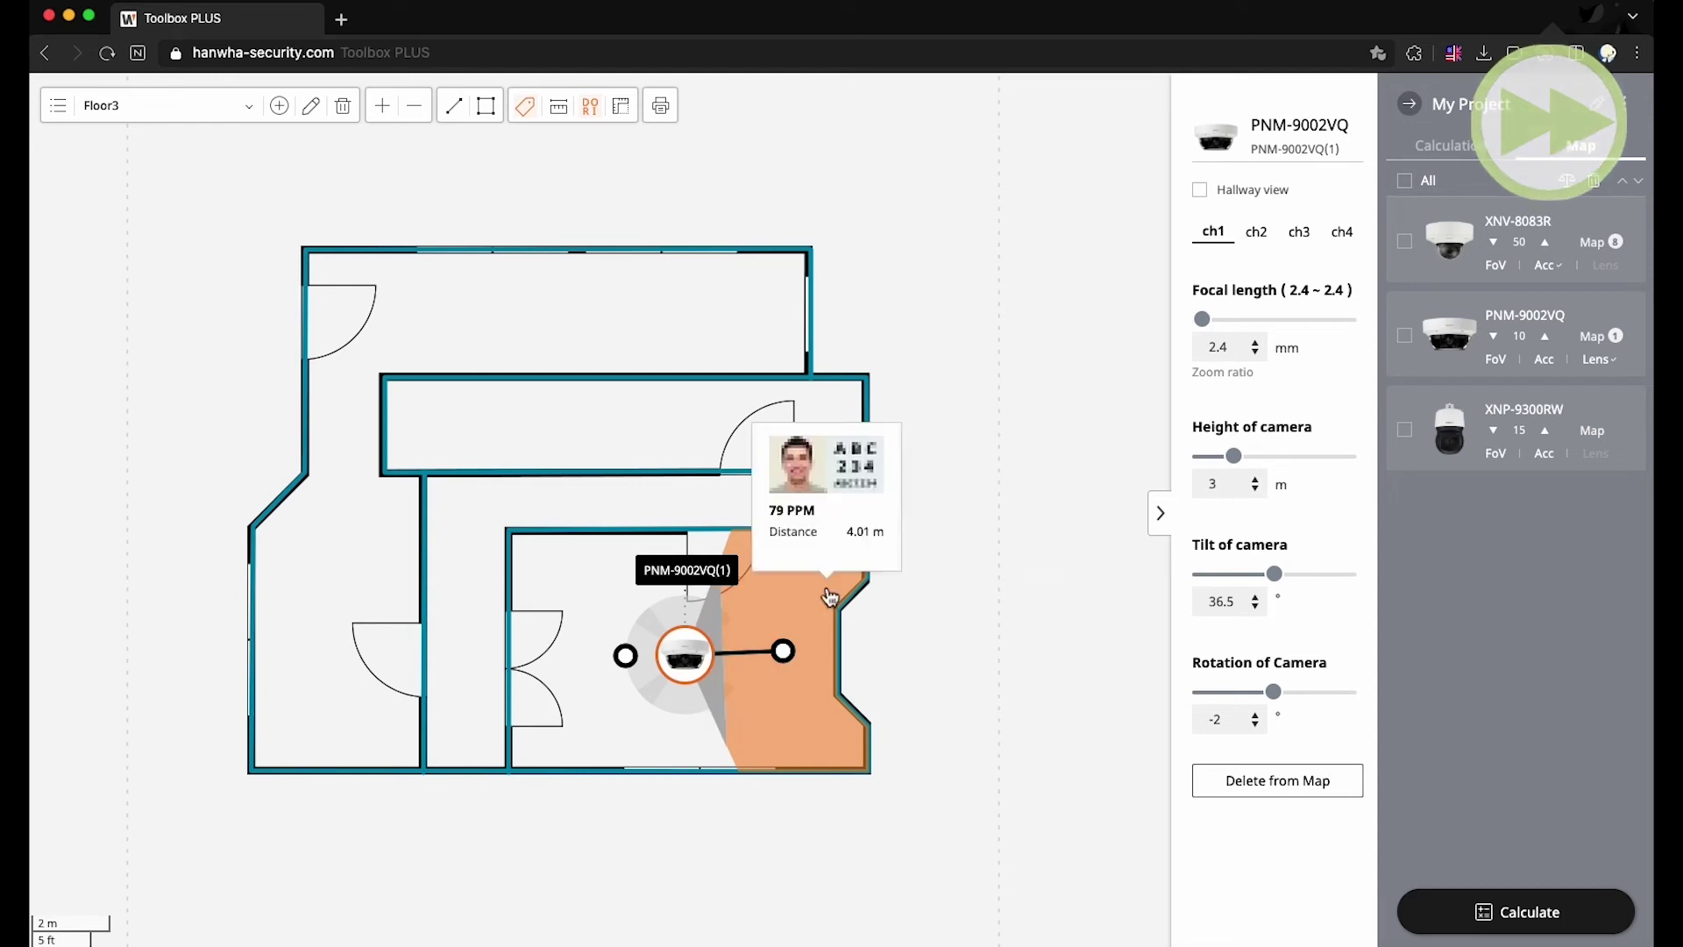
{"action": "left_click", "coordinate": [684, 613]}
{"action": "left_click", "coordinate": [1256, 480]}
{"action": "mouse_move", "coordinate": [686, 574]}
{"action": "left_mouse_down"}
{"action": "mouse_move", "coordinate": [745, 605]}
{"action": "mouse_move", "coordinate": [614, 579]}
{"action": "mouse_move", "coordinate": [679, 561]}
{"action": "left_mouse_up"}
{"action": "left_click", "coordinate": [625, 656]}
Step: Place an XNP-9300RW in the top room's upper-right corner with 15.9 mm focal length, 3 m height, 72.2° tilt and 166° rotation
{"action": "left_click_drag", "start_coordinate": [1446, 432], "coordinate": [796, 282]}
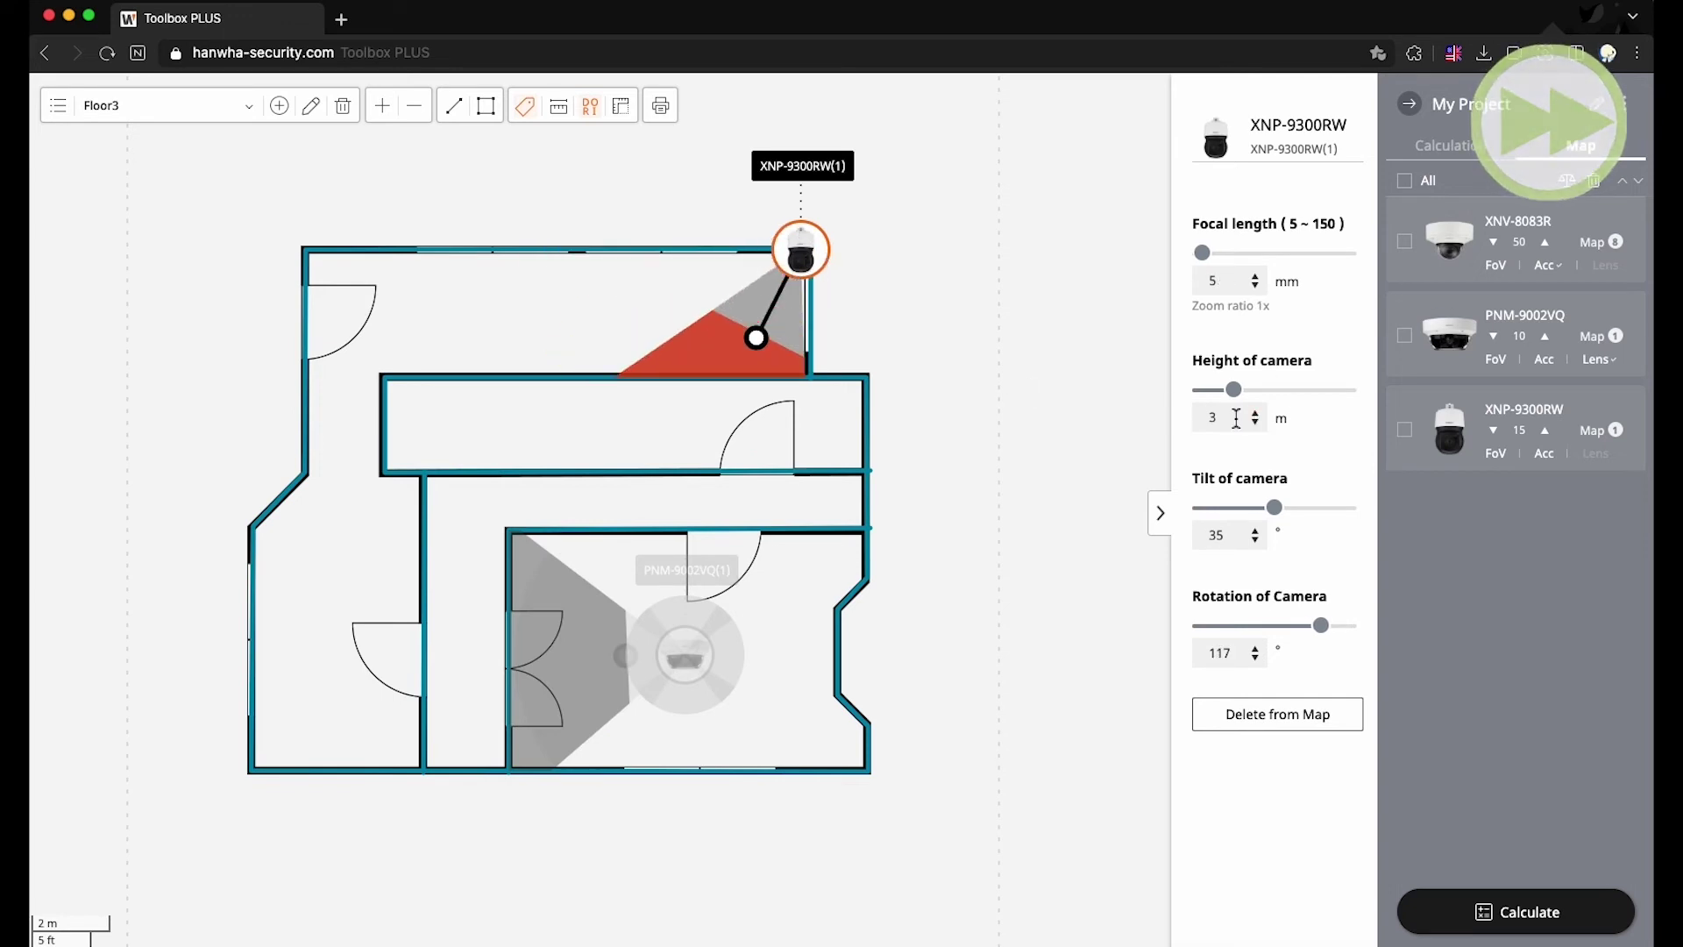
{"action": "left_click_drag", "start_coordinate": [754, 335], "coordinate": [707, 289]}
{"action": "left_click", "coordinate": [1330, 627]}
{"action": "left_click_drag", "start_coordinate": [1275, 508], "coordinate": [1307, 510]}
{"action": "left_click_drag", "start_coordinate": [747, 327], "coordinate": [361, 370]}
{"action": "mouse_move", "coordinate": [1309, 509]}
{"action": "left_mouse_down"}
{"action": "mouse_move", "coordinate": [1288, 517]}
{"action": "mouse_move", "coordinate": [1326, 519]}
{"action": "left_mouse_up"}
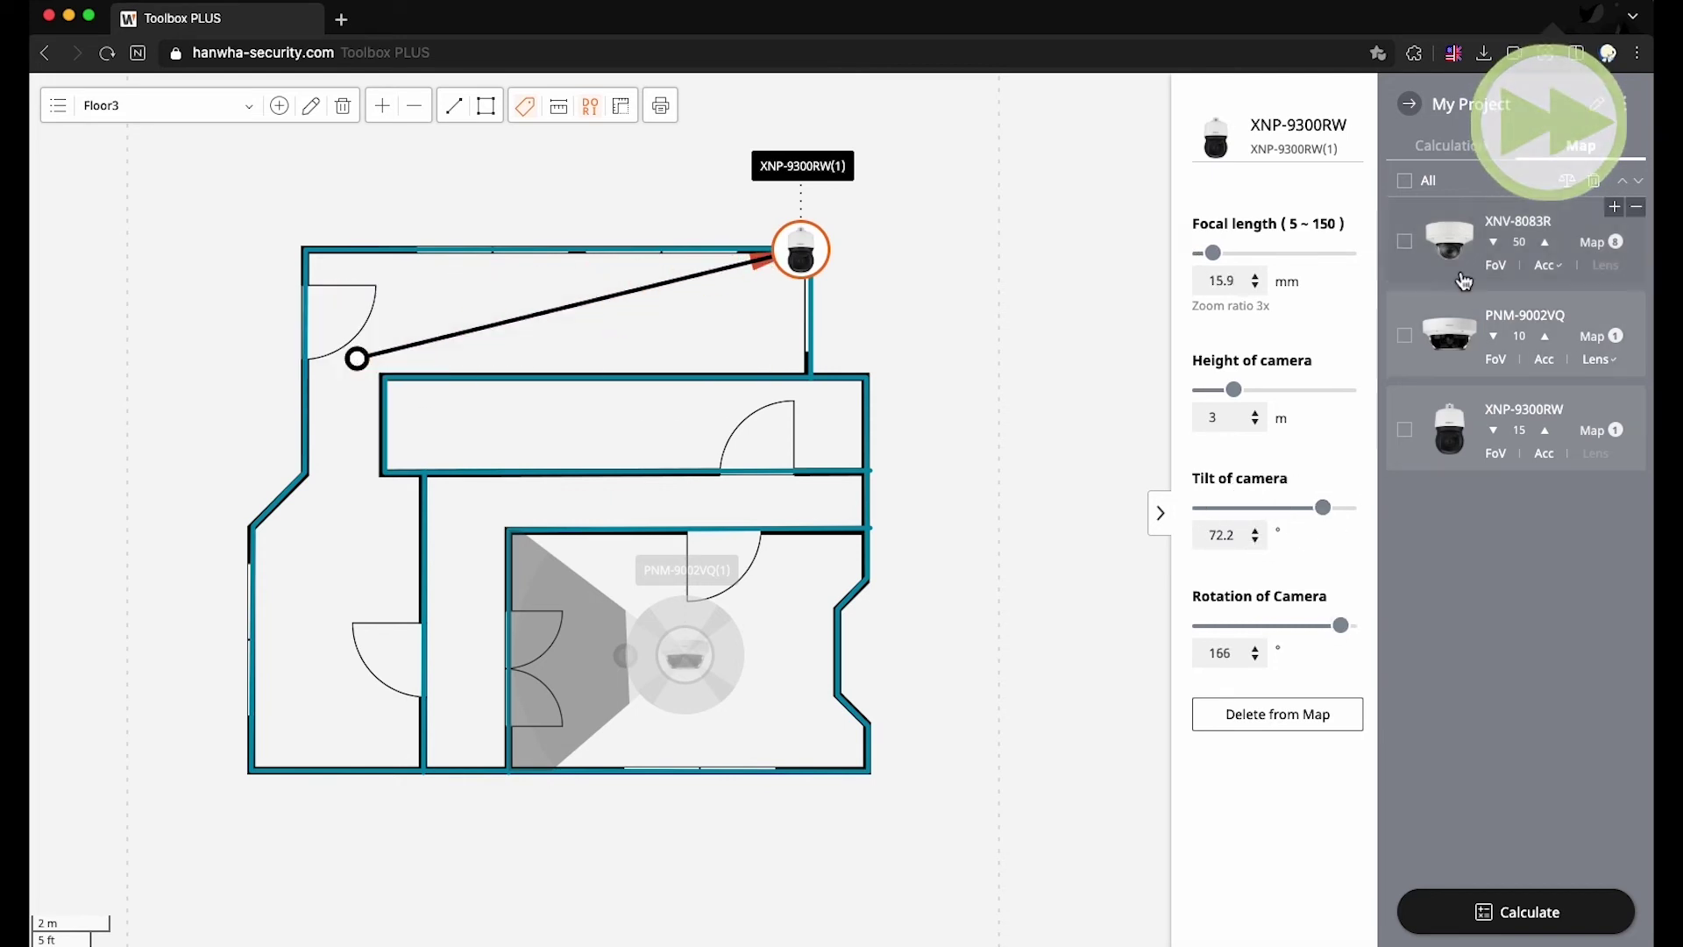
Step: Place XNV-8083R cameras in Floor3's lower-left corner, aimed up into the room, and at the narrow room's left end, rotated about 7°
{"action": "left_click_drag", "start_coordinate": [1449, 244], "coordinate": [263, 756]}
{"action": "left_click_drag", "start_coordinate": [376, 694], "coordinate": [337, 603]}
{"action": "left_click_drag", "start_coordinate": [1449, 244], "coordinate": [401, 427]}
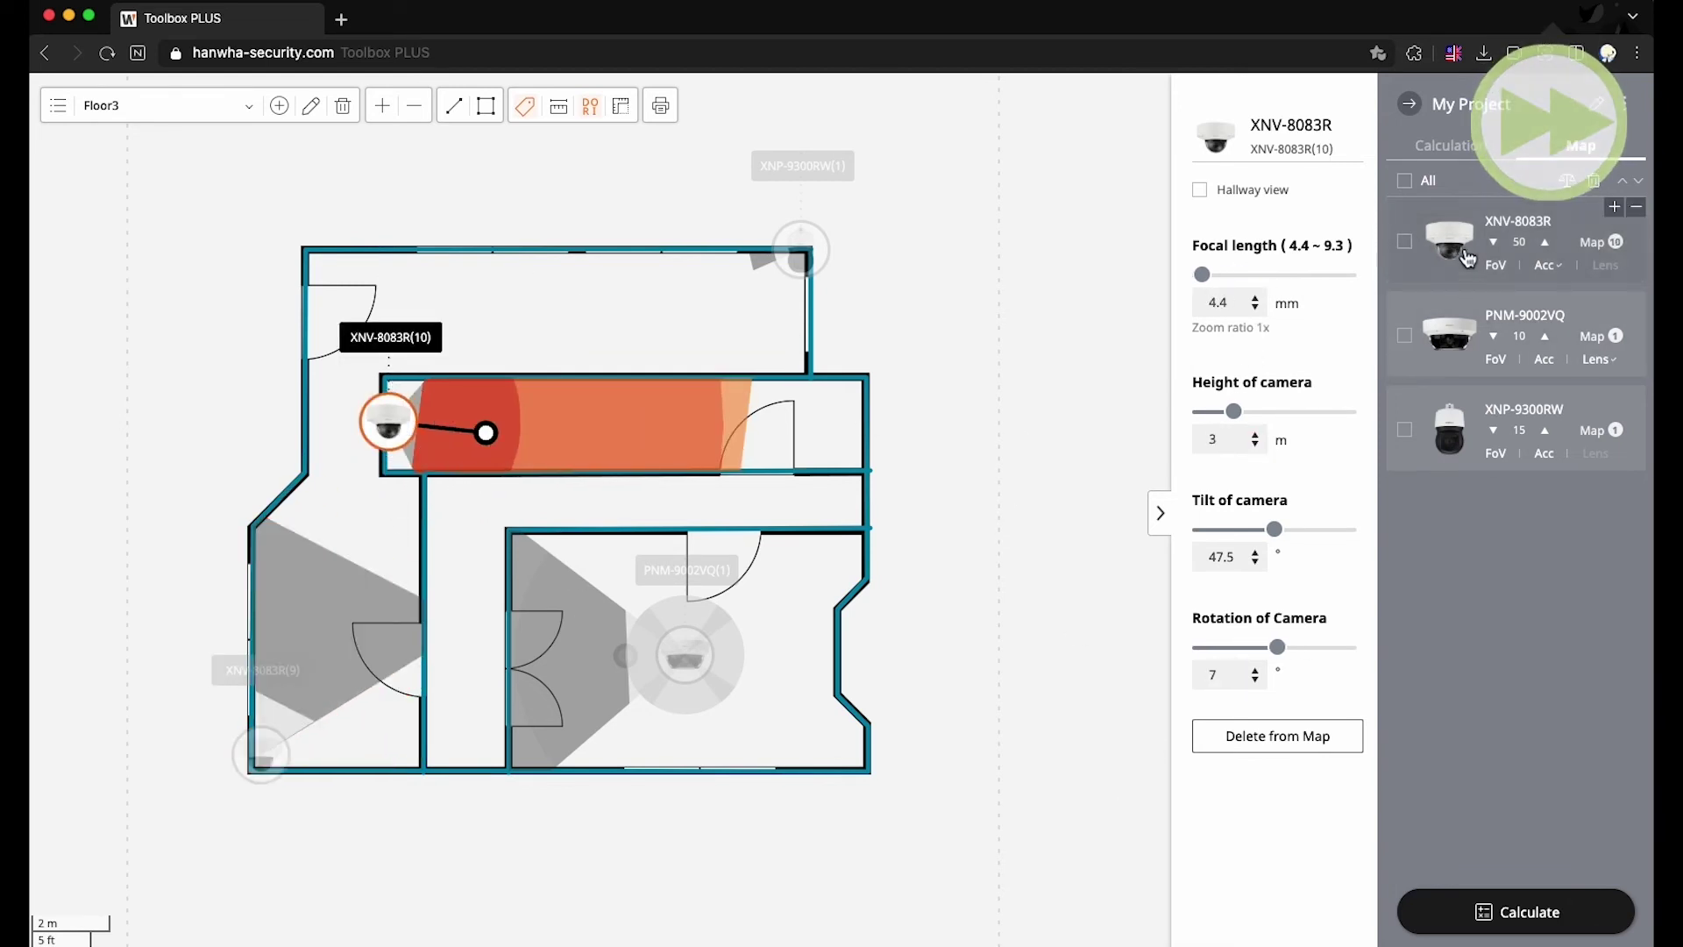
Step: Place an XNV-8083R at the right end of Floor3's horizontal corridor, aim it along the corridor and adjust its height and position
{"action": "left_click_drag", "start_coordinate": [1449, 244], "coordinate": [847, 491]}
{"action": "left_click_drag", "start_coordinate": [849, 582], "coordinate": [654, 509]}
{"action": "left_click", "coordinate": [1255, 435]}
{"action": "left_click_drag", "start_coordinate": [848, 489], "coordinate": [857, 500]}
Step: Add an XNV-8083R at the vertical corridor's lower end with 3 m height and about -89° rotation, and readjust the horizontal corridor camera's aim
{"action": "left_click_drag", "start_coordinate": [467, 767], "coordinate": [464, 759]}
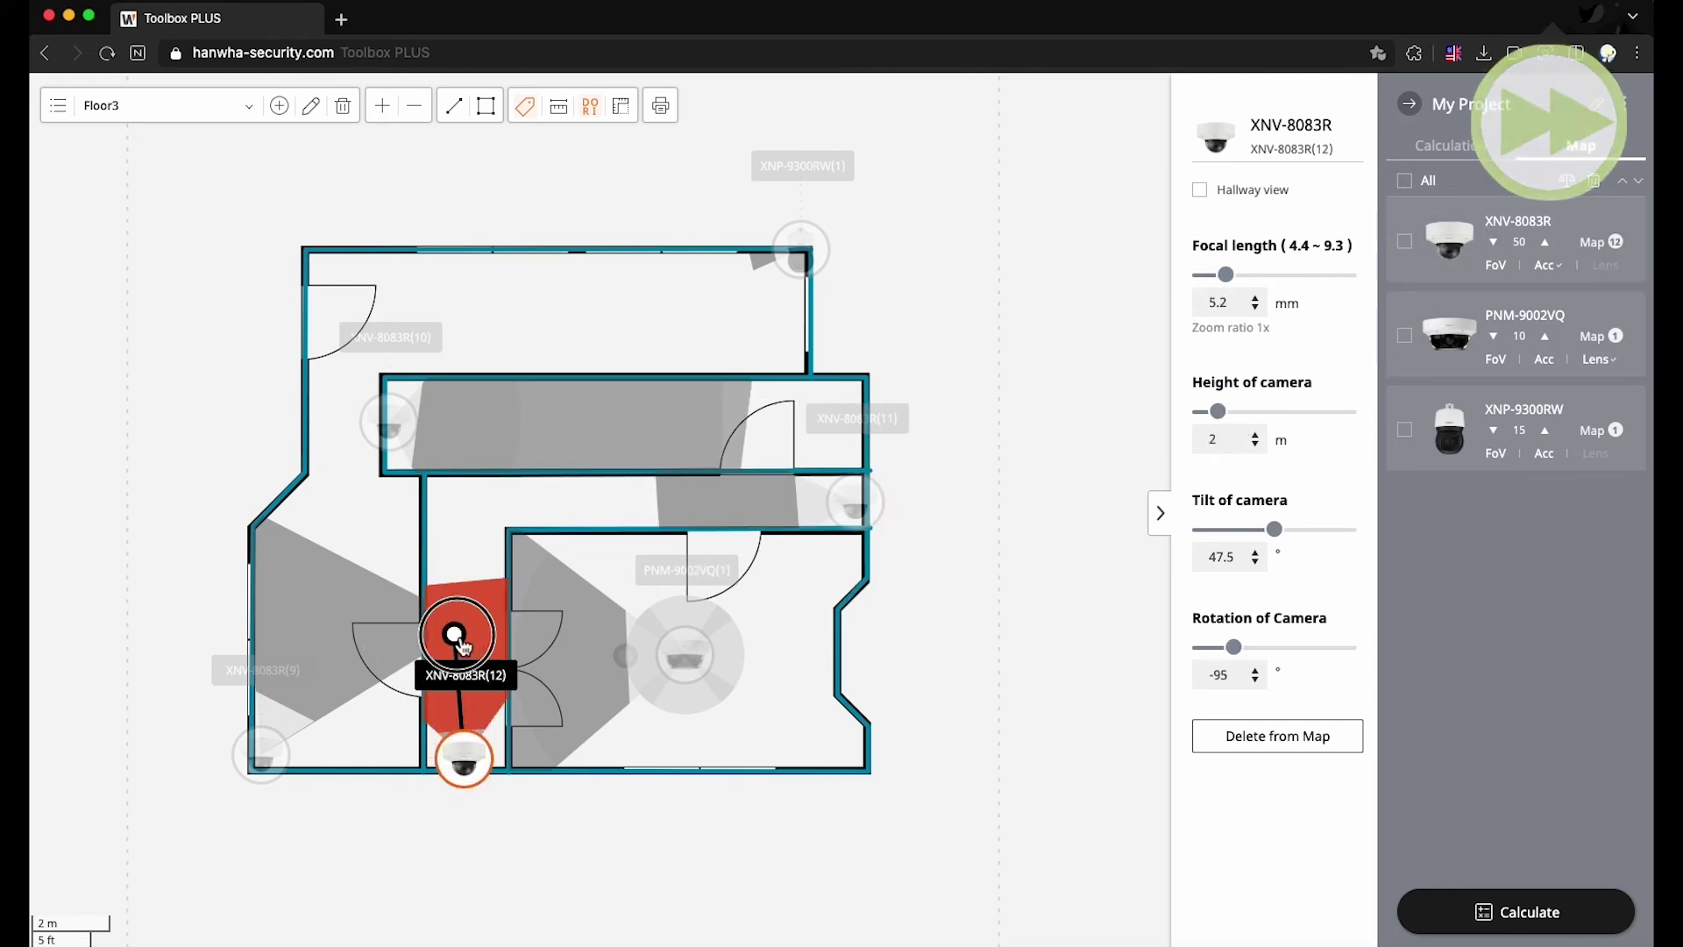
{"action": "left_click_drag", "start_coordinate": [464, 684], "coordinate": [465, 596]}
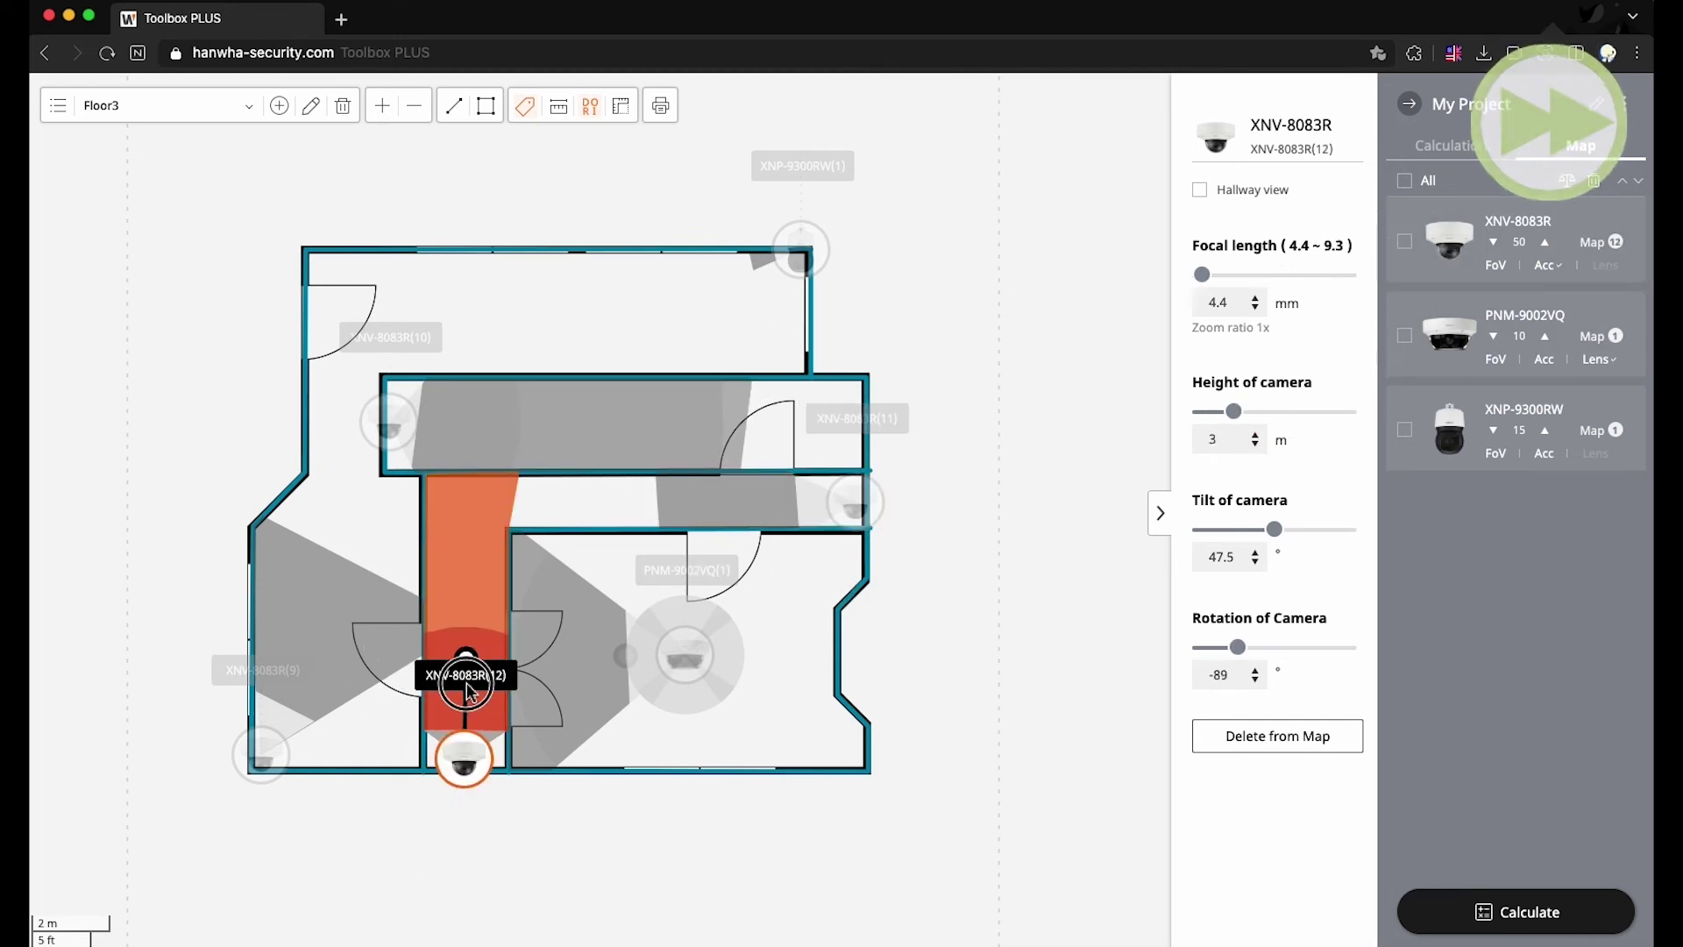
{"action": "left_click", "coordinate": [865, 507]}
{"action": "left_click_drag", "start_coordinate": [654, 510], "coordinate": [754, 505]}
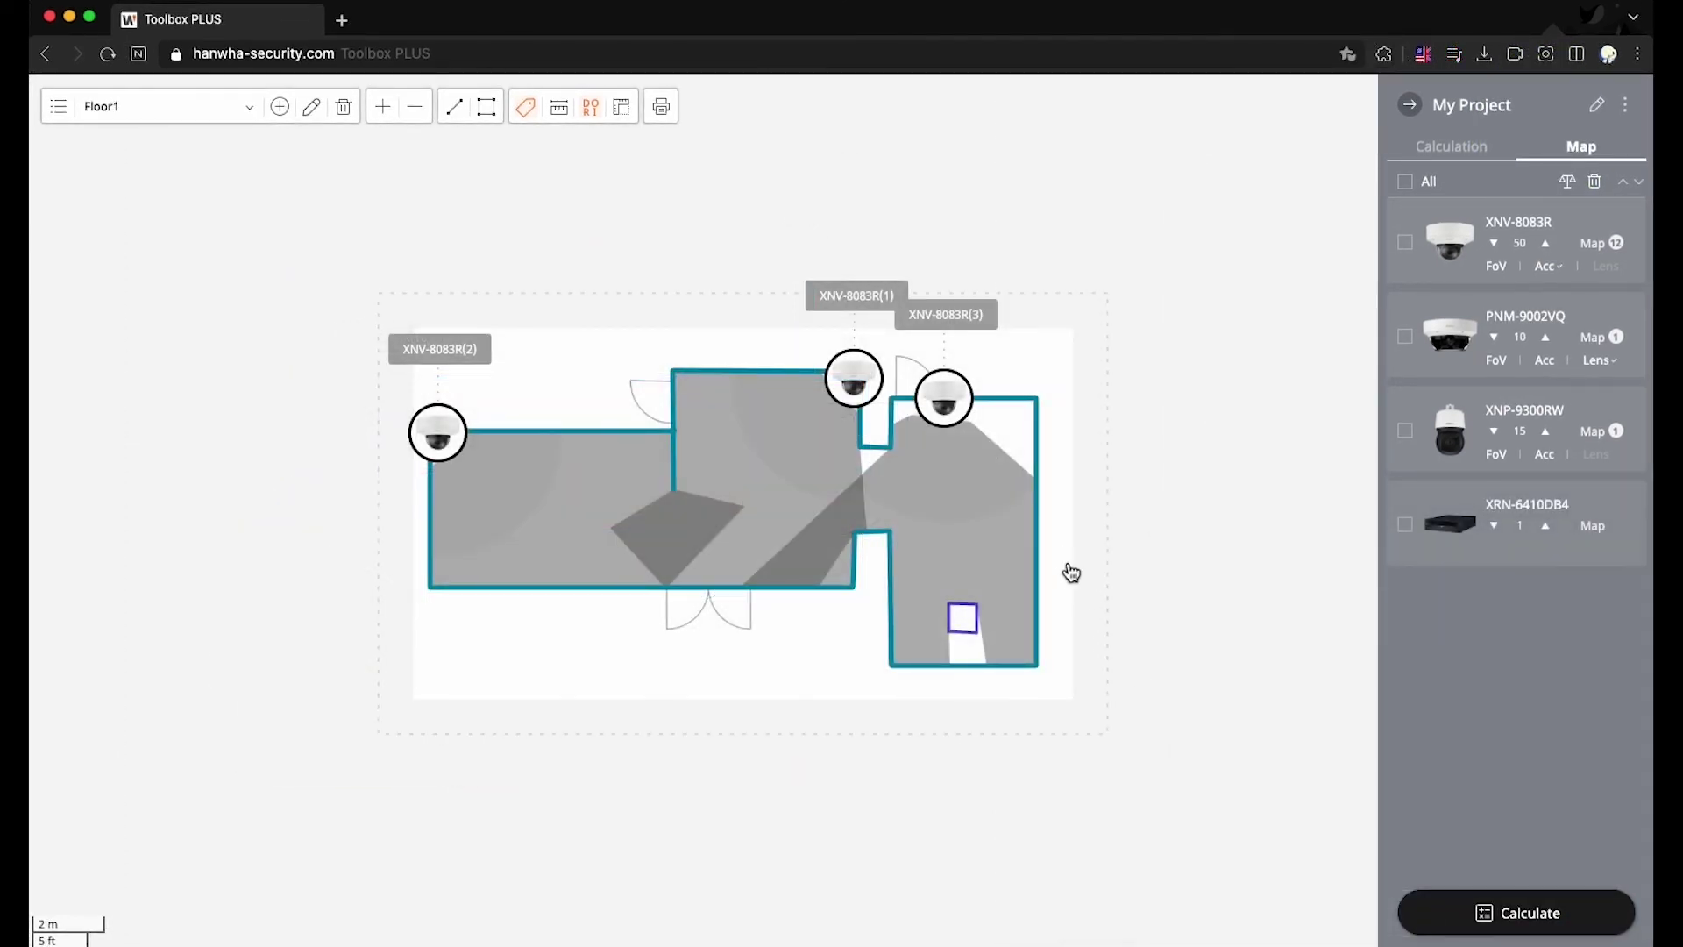
Step: Rename the camera XNV-8083R(3) on the Floor1 map as Floor1_camera_Room
{"action": "left_click", "coordinate": [944, 410]}
{"action": "left_click", "coordinate": [968, 316]}
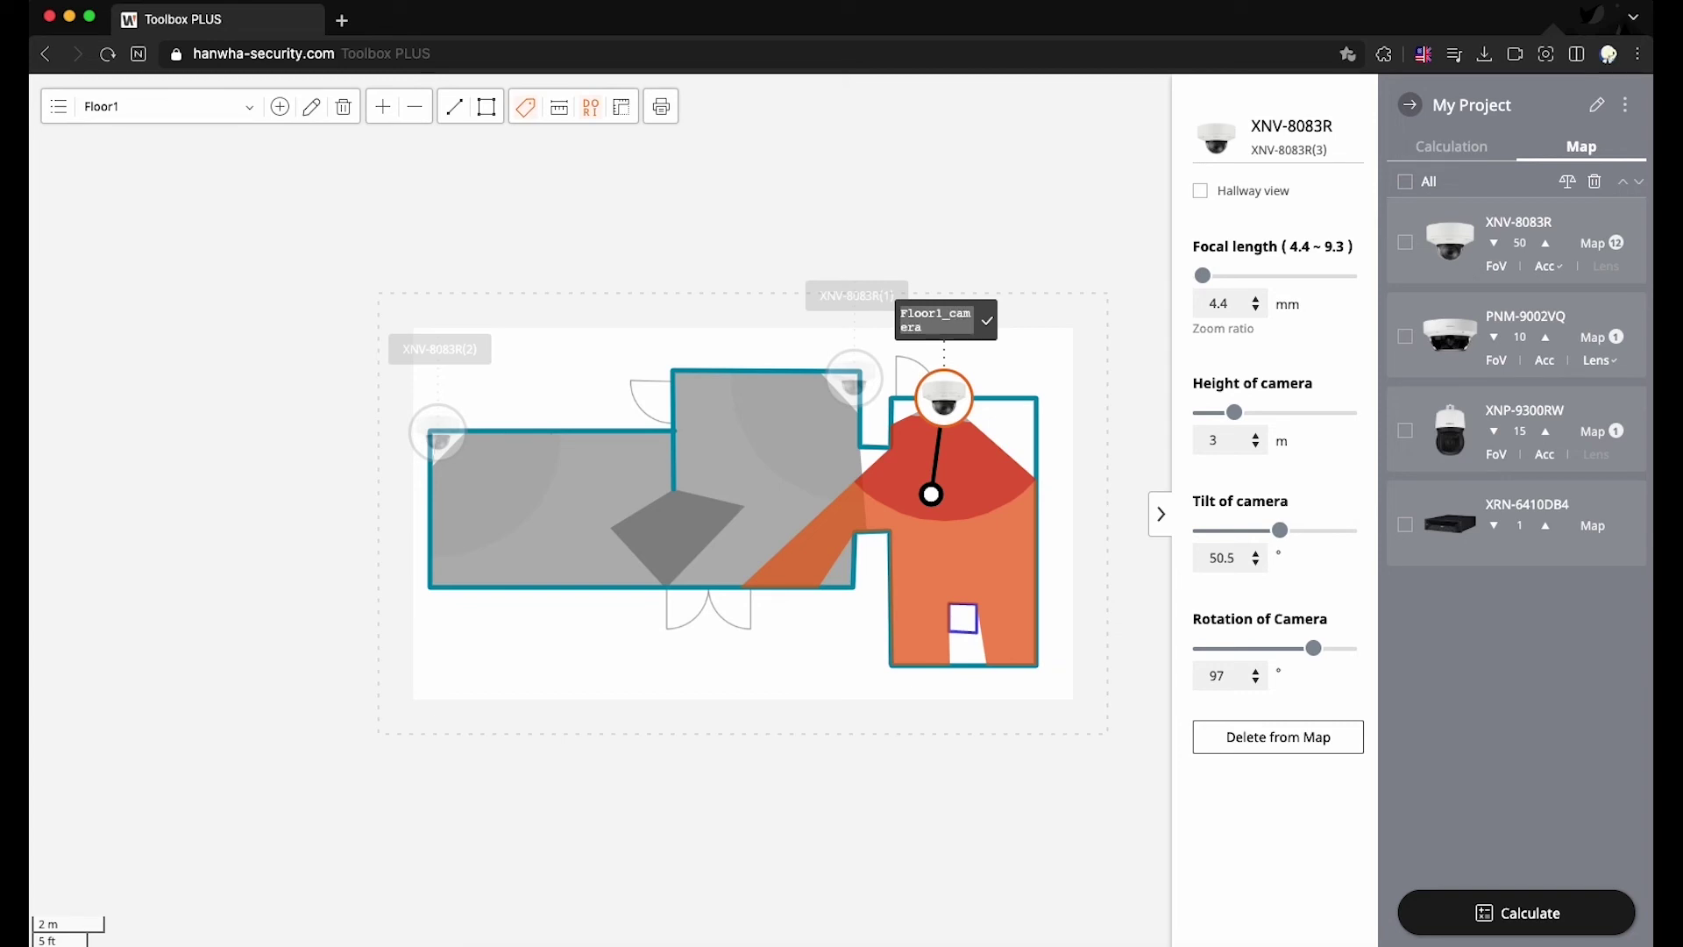
{"action": "left_click", "coordinate": [992, 327]}
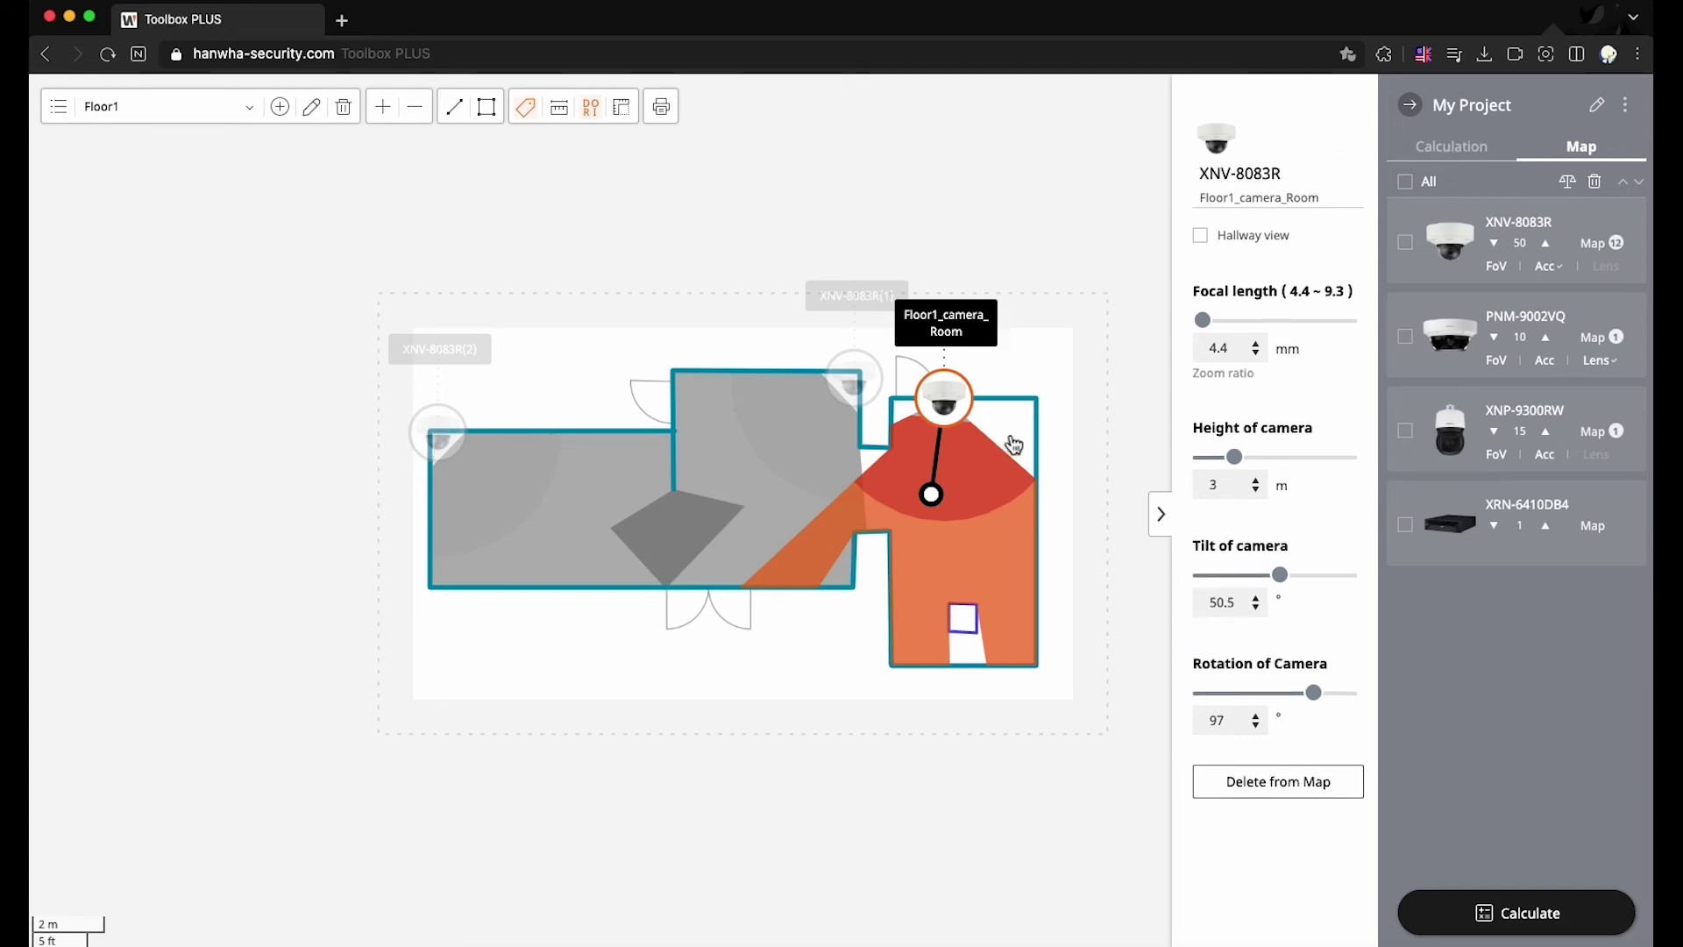
Step: Look through the device list, search it for "xnp", go to the matching camera's floor map and close the list
{"action": "left_click", "coordinate": [59, 106]}
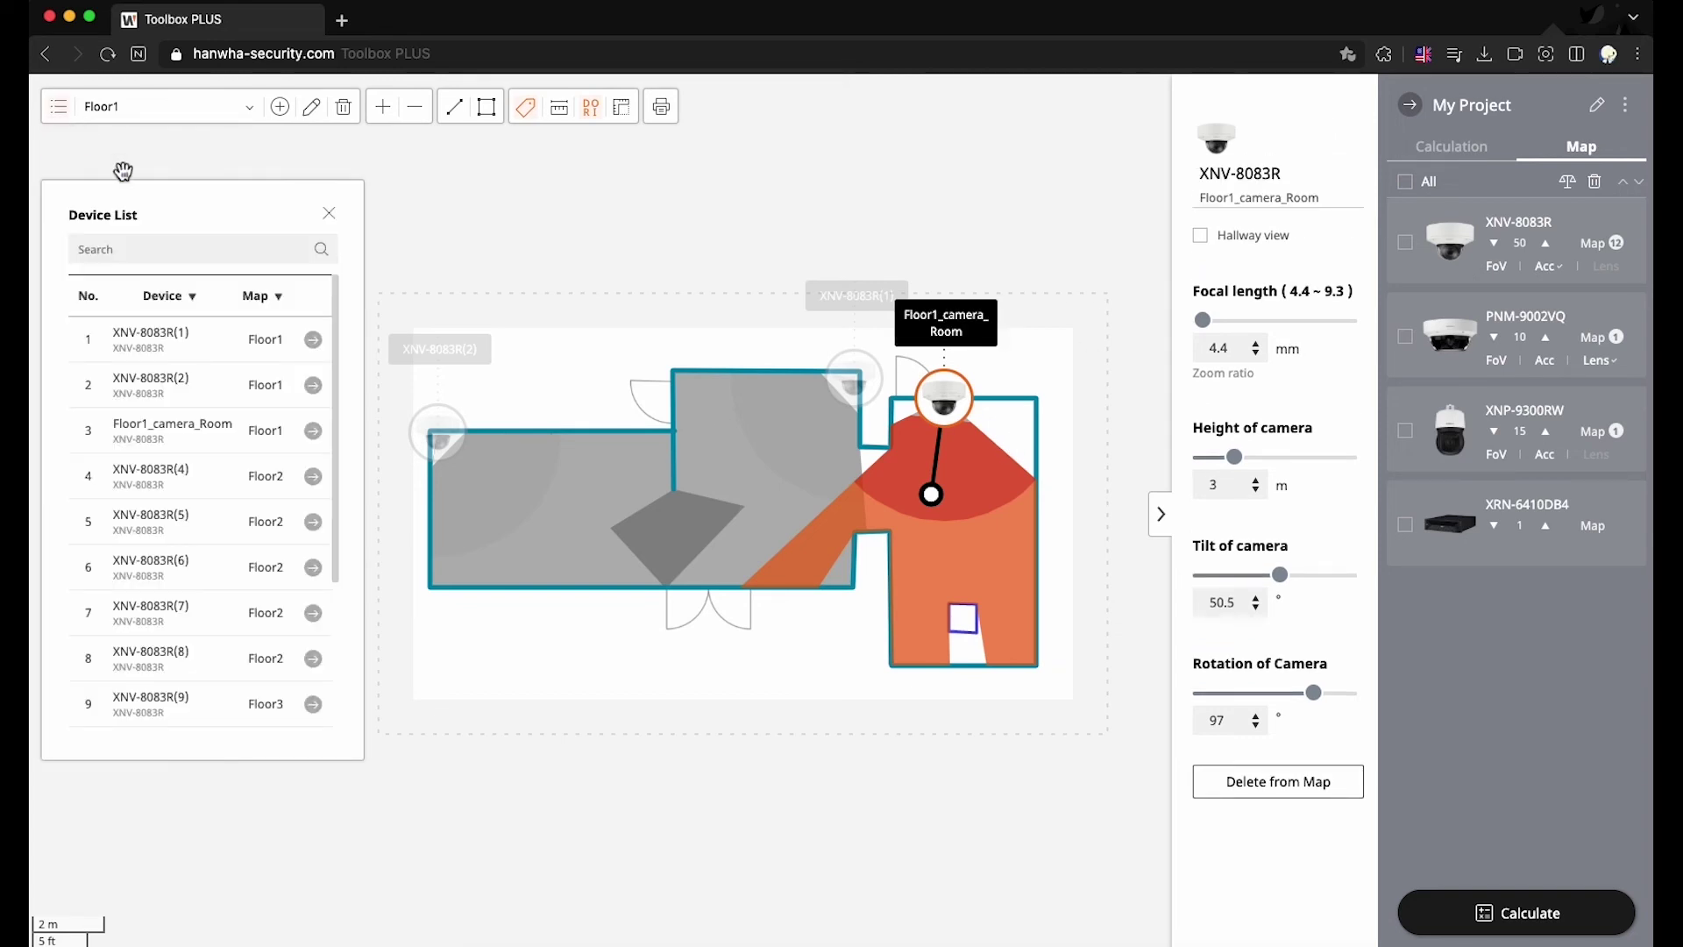
{"action": "scroll", "coordinate": [339, 321], "scroll_direction": "down", "scroll_amount": 4}
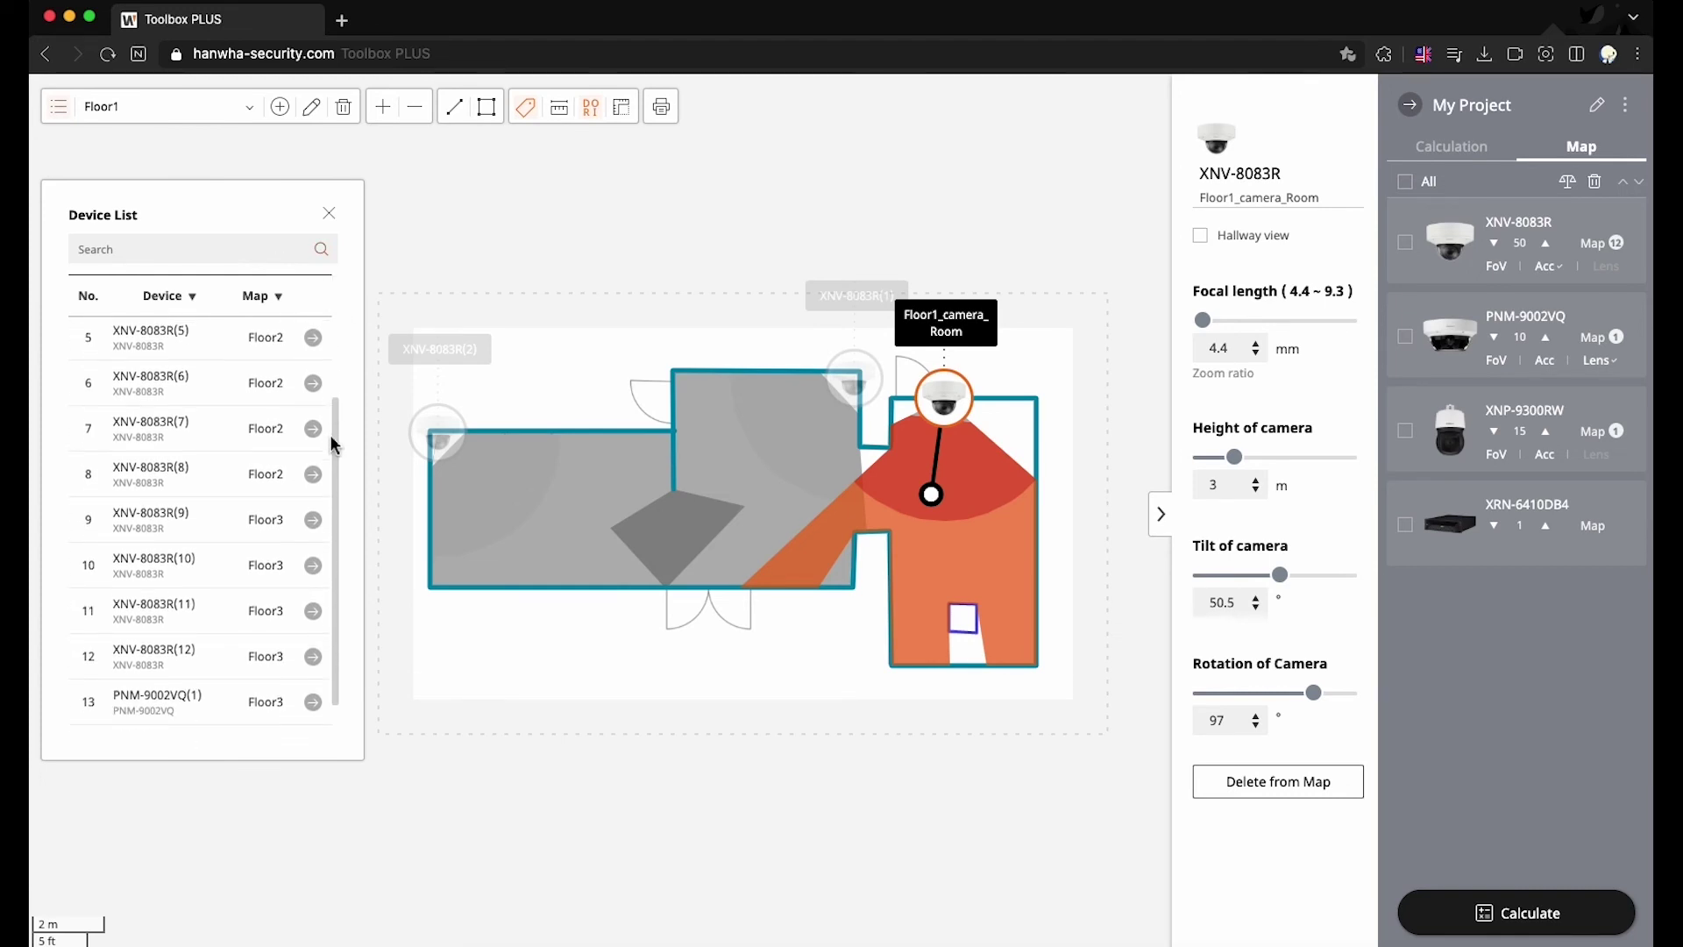
{"action": "left_click_drag", "start_coordinate": [336, 421], "coordinate": [334, 327]}
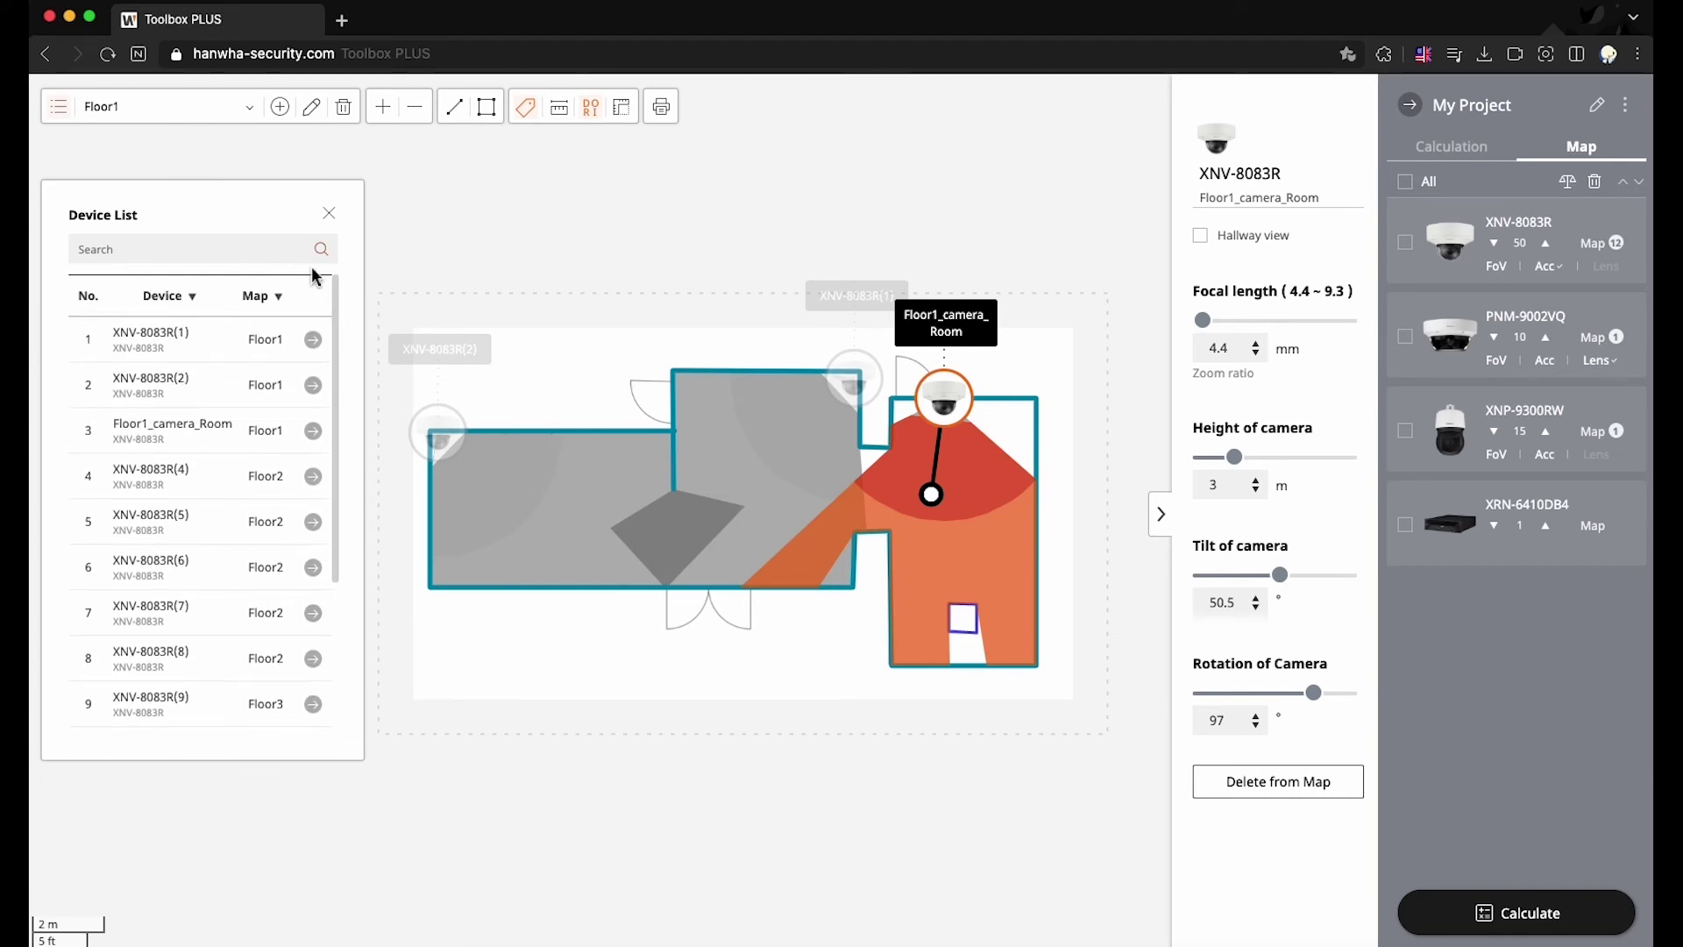
{"action": "type", "text": "x"}
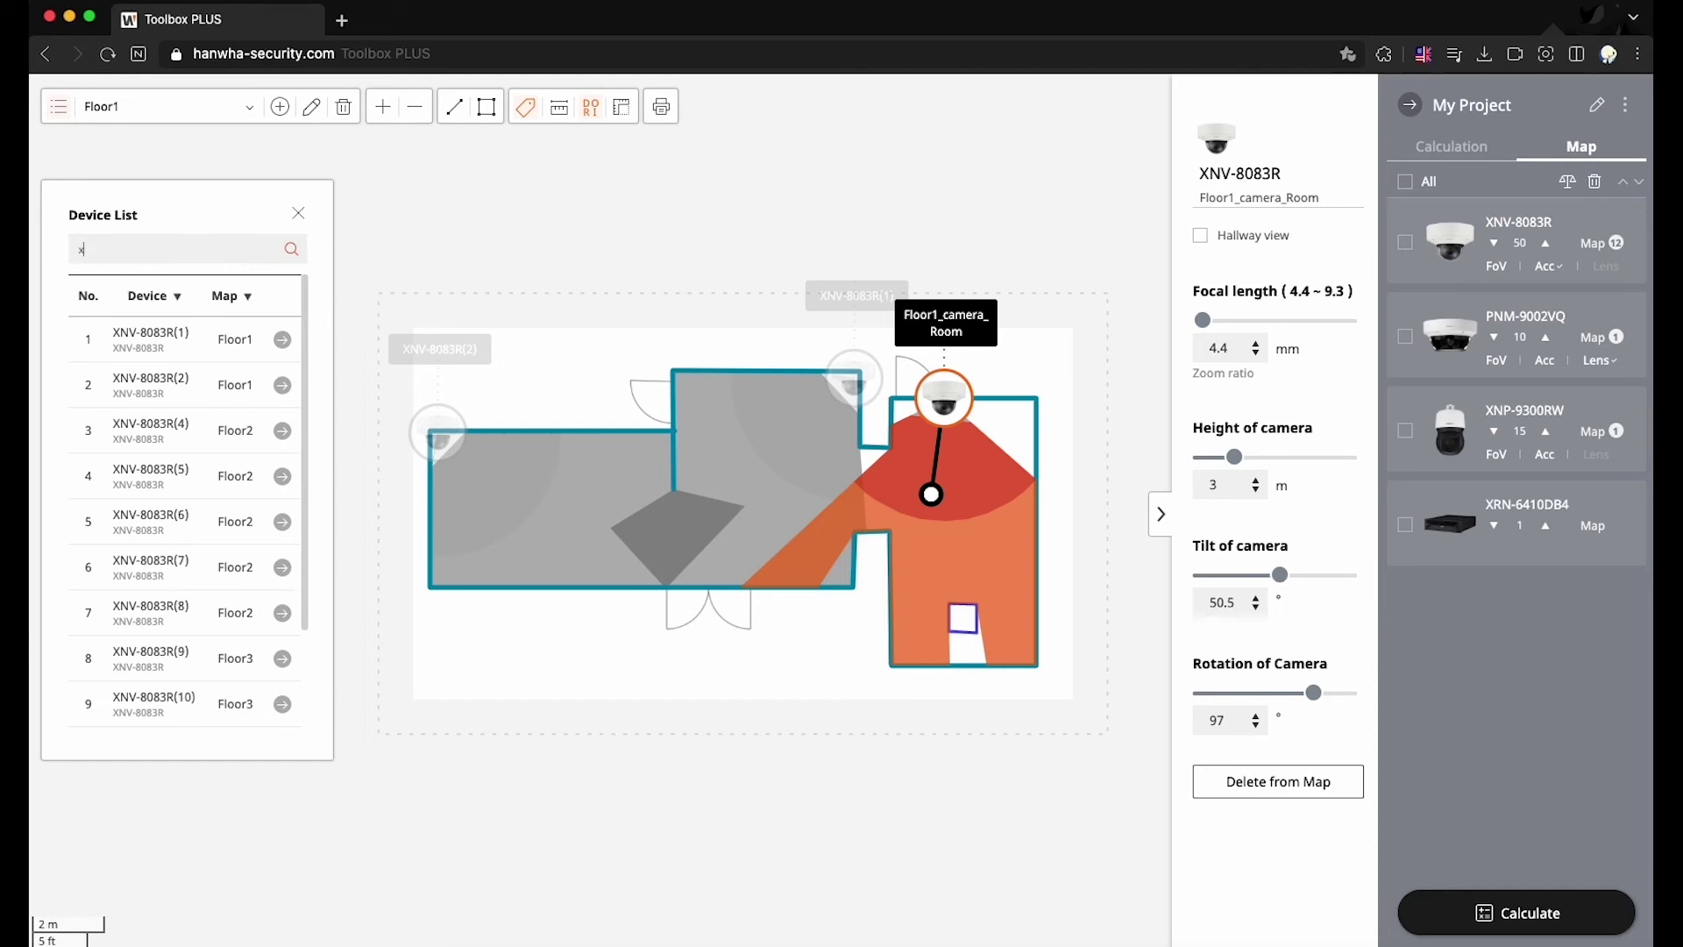
{"action": "type", "text": "np"}
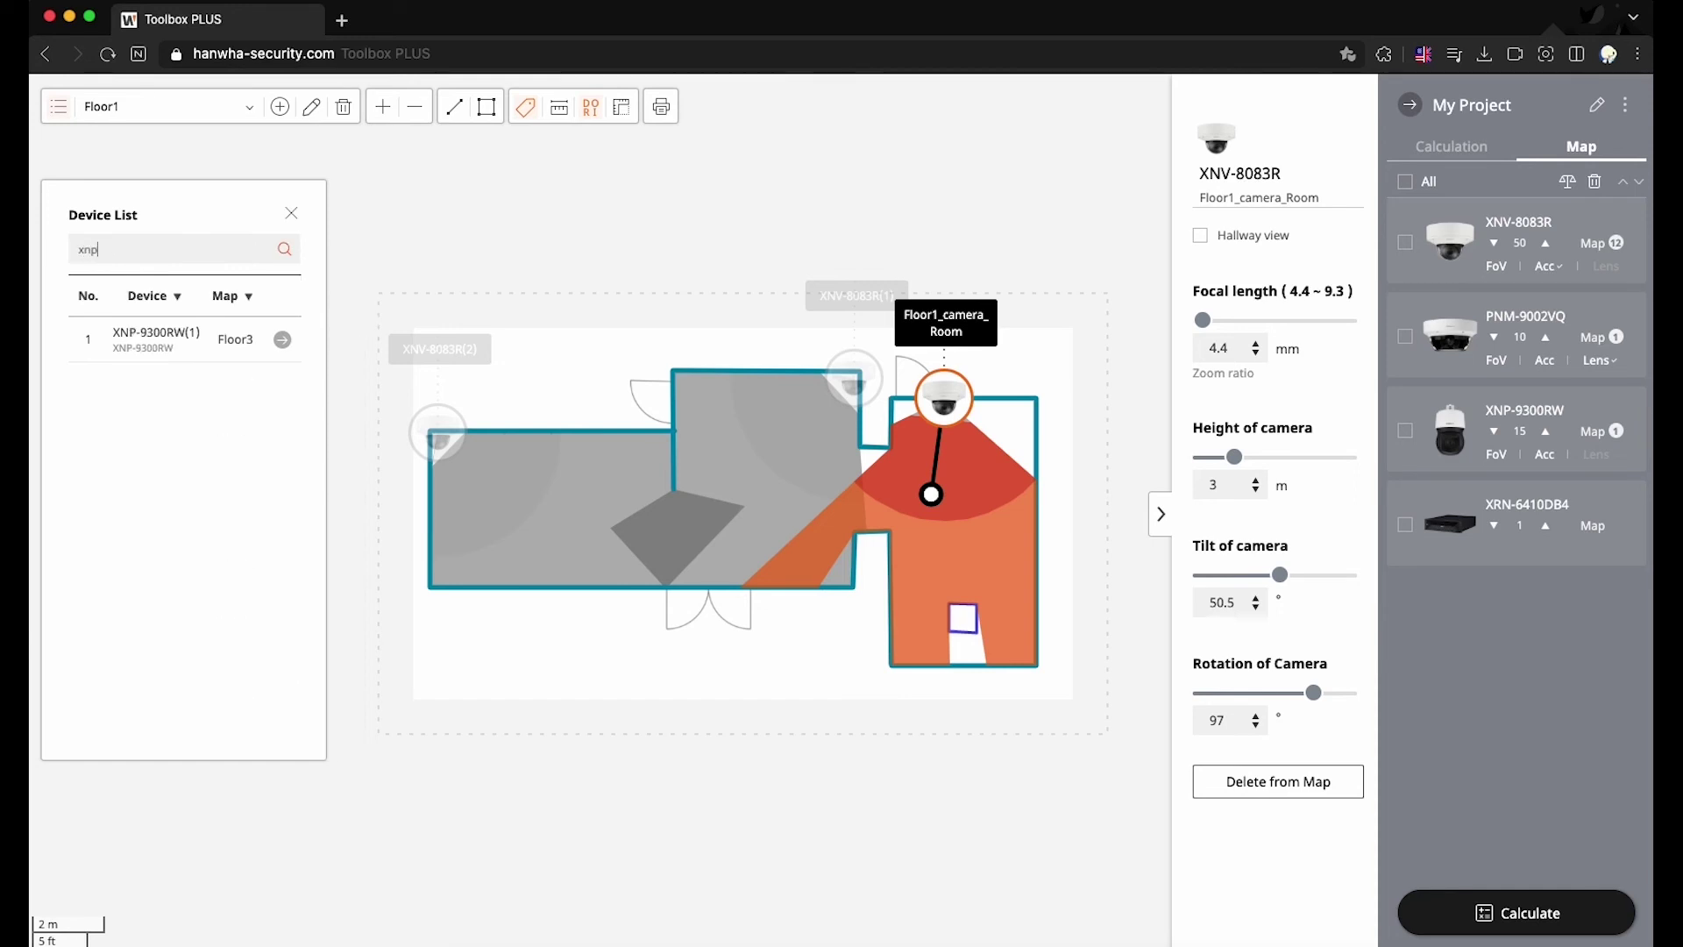
{"action": "left_click", "coordinate": [282, 342]}
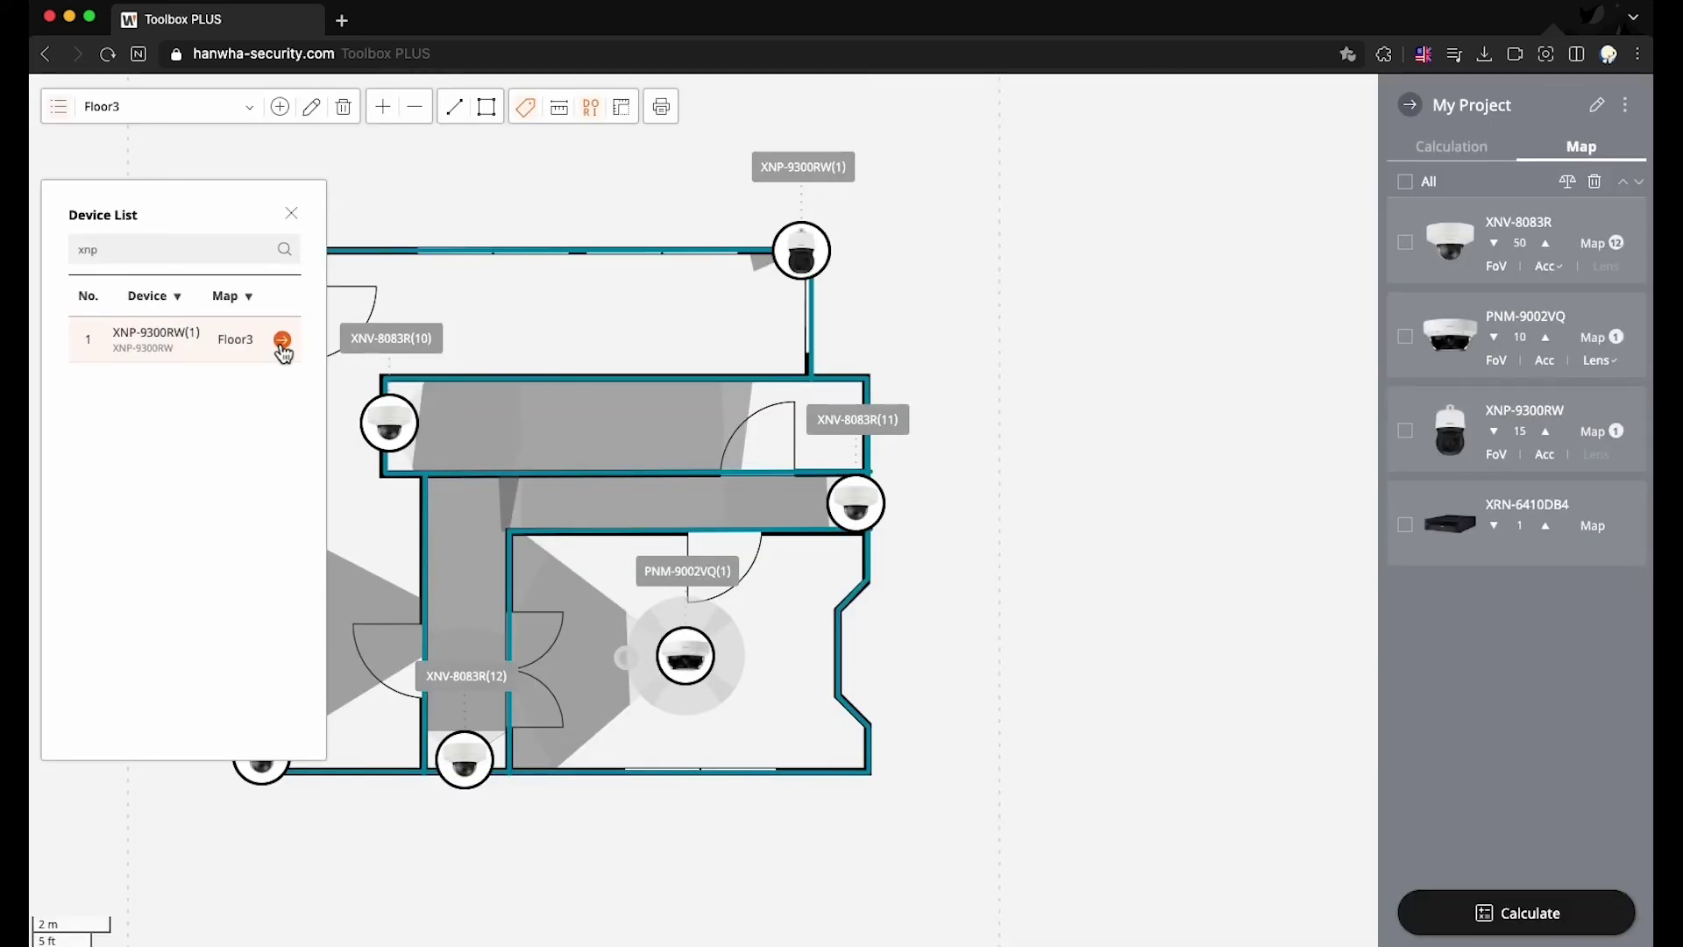
{"action": "left_click", "coordinate": [292, 214]}
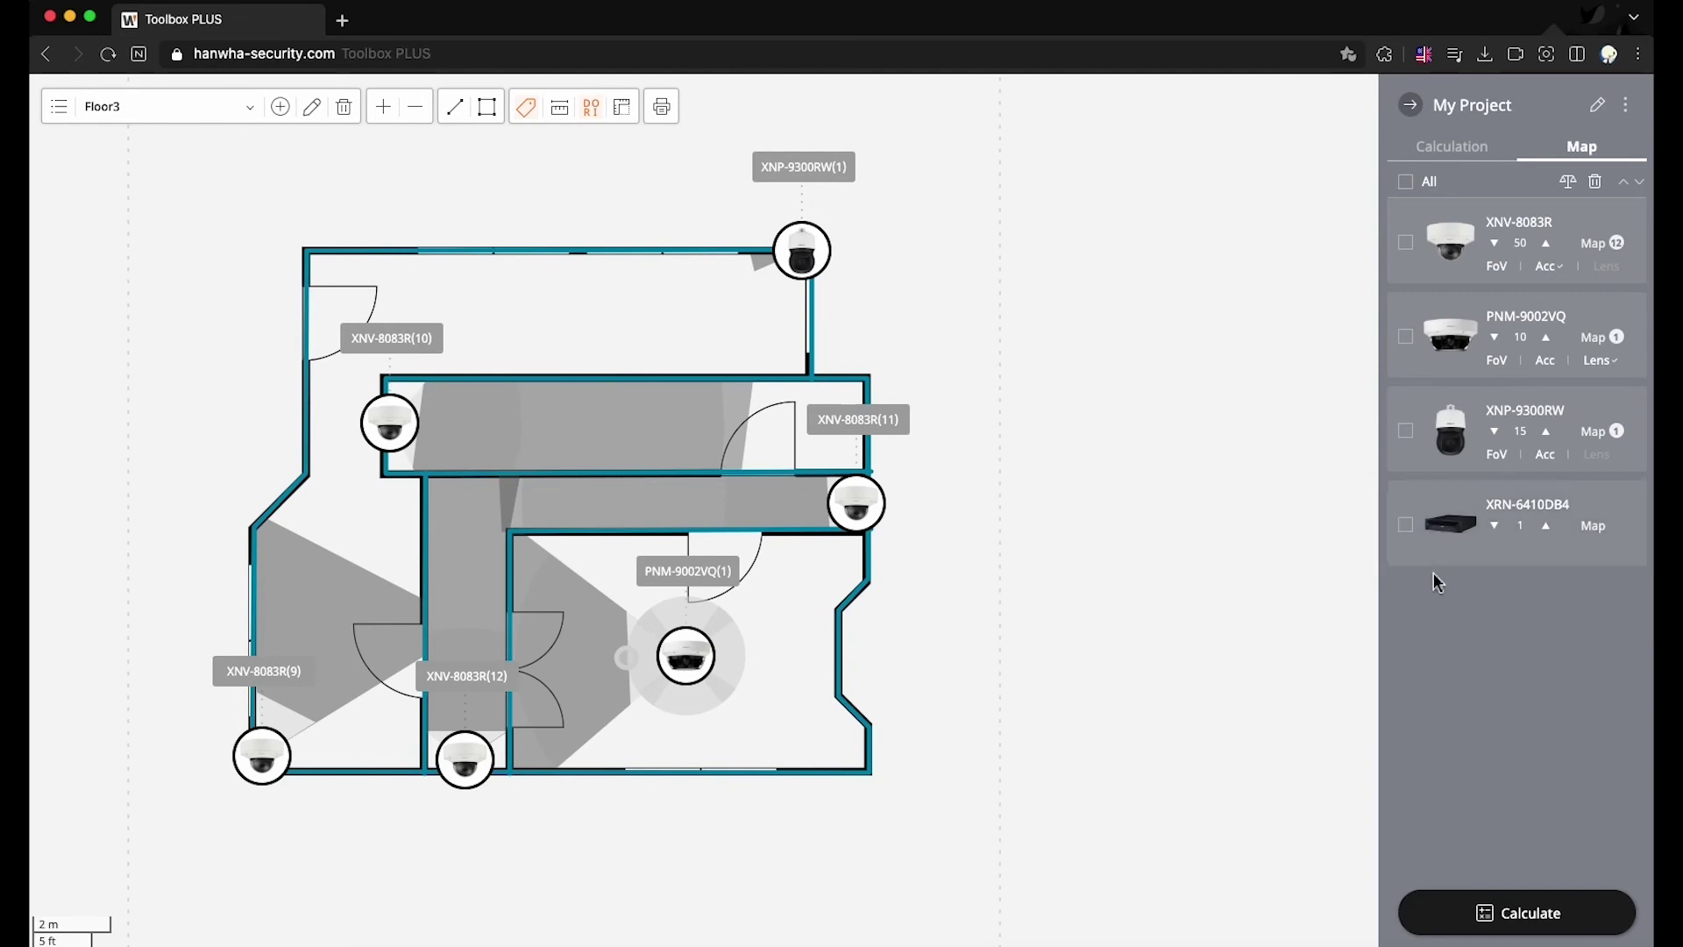
Step: Generate the project report and show its eMAP section
{"action": "left_click", "coordinate": [1627, 106]}
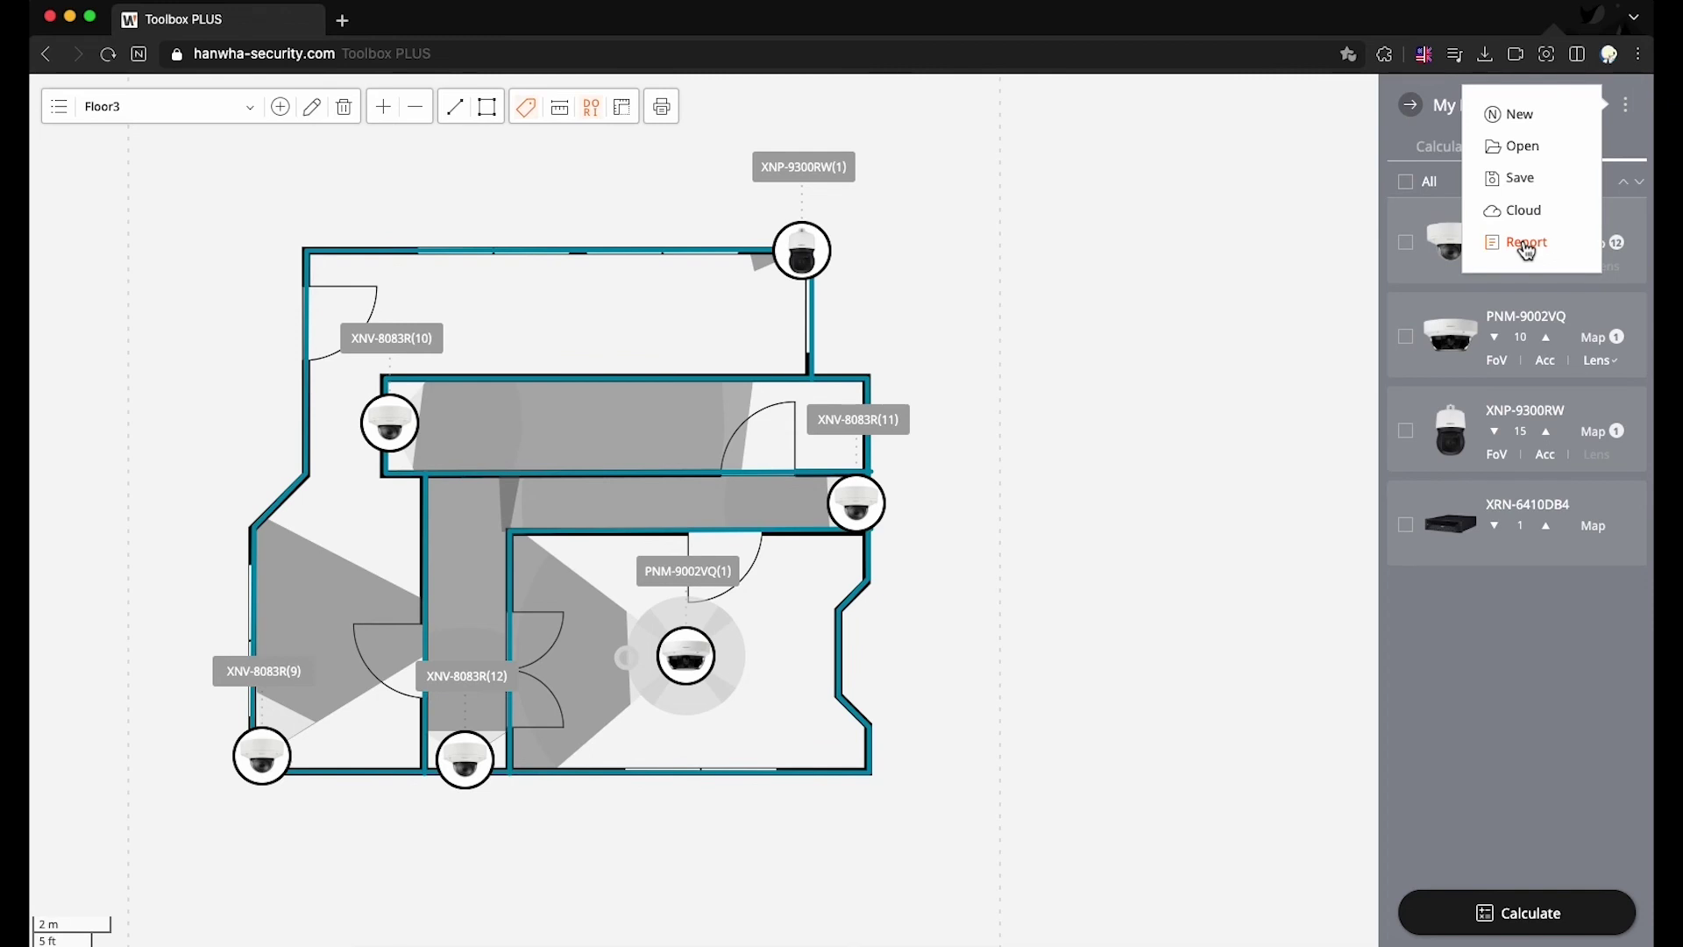
{"action": "left_click", "coordinate": [1526, 250]}
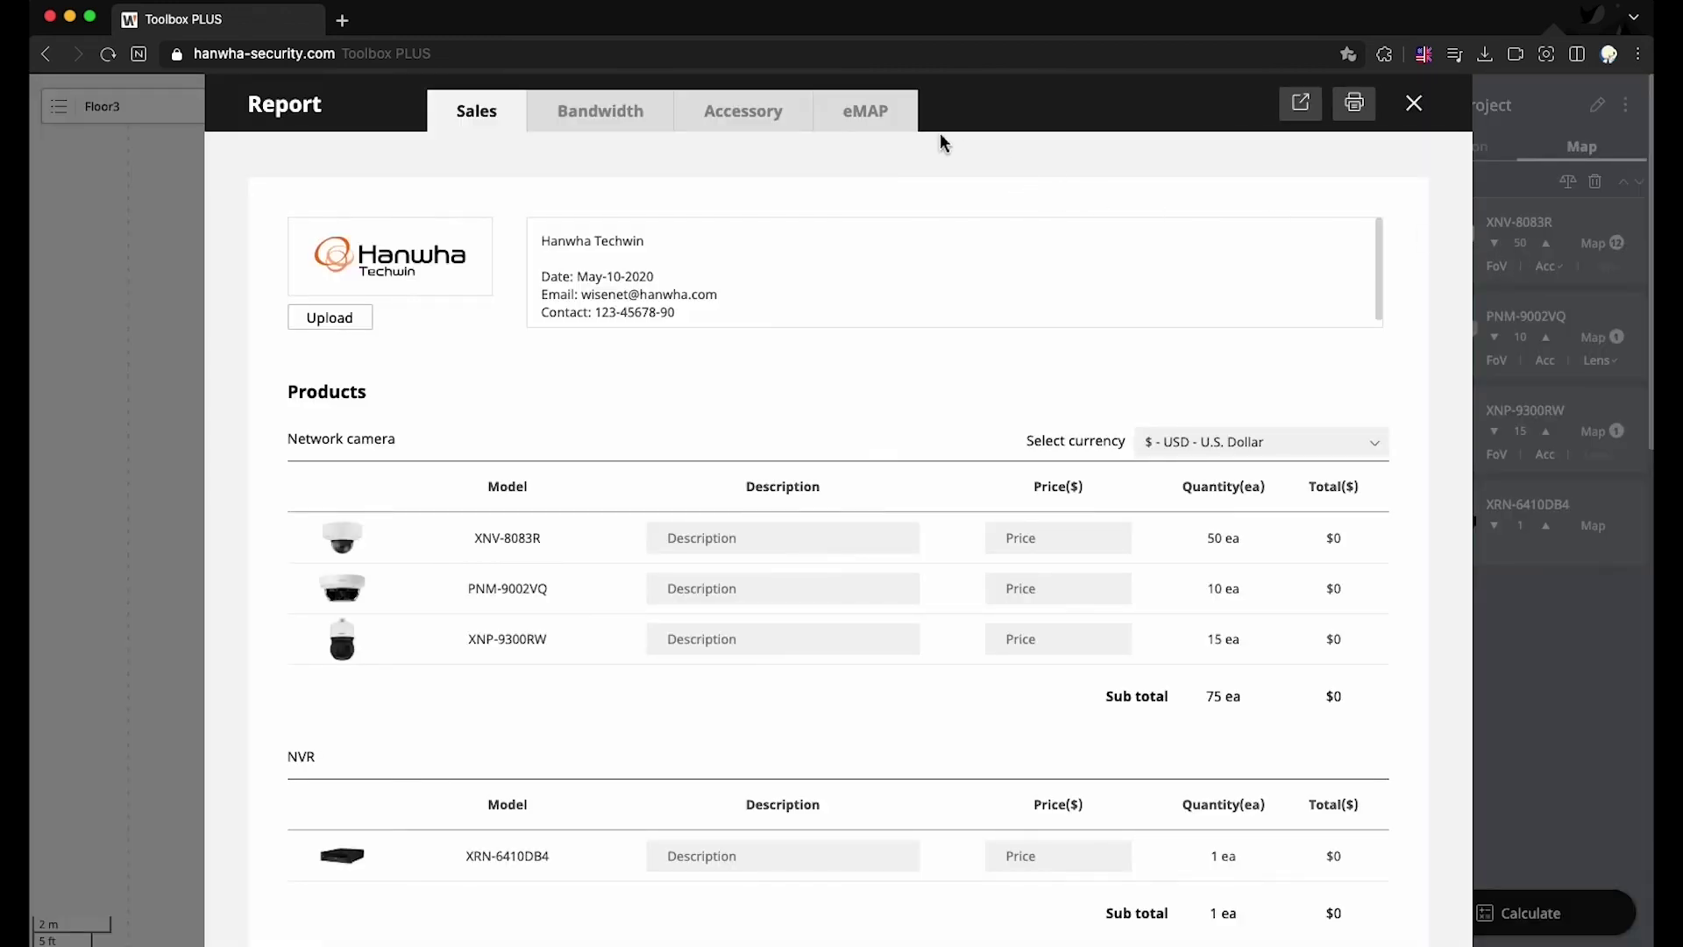
{"action": "left_click", "coordinate": [895, 120]}
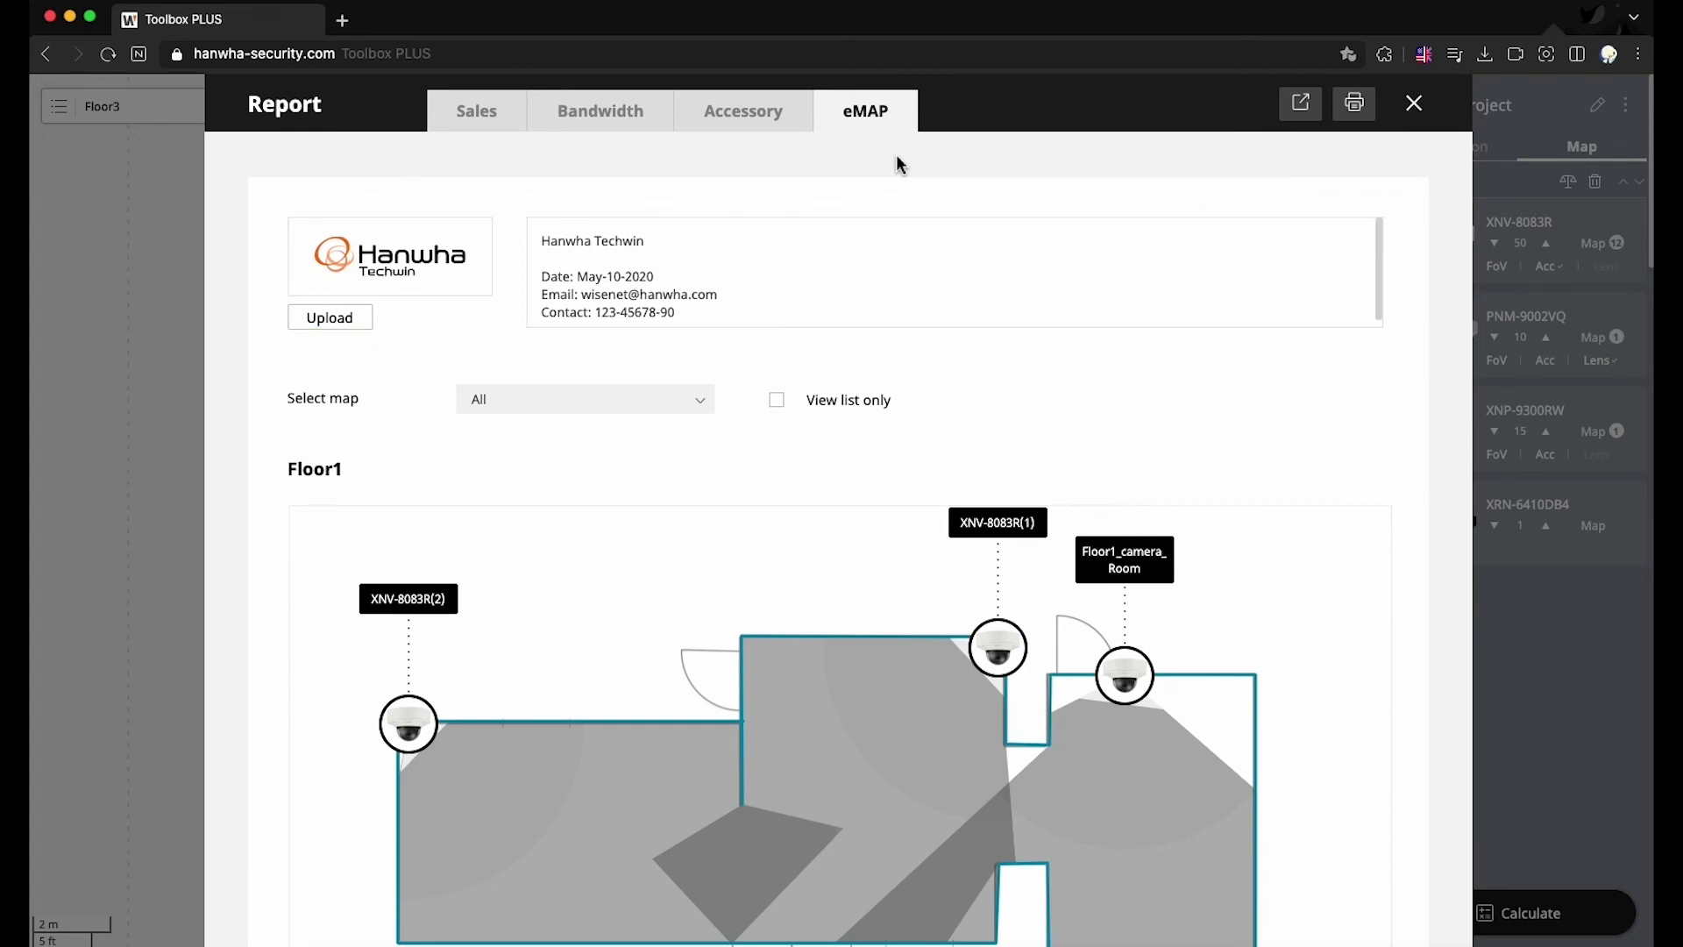
Step: Limit the eMAP report to the Floor1 and Floor2 maps and look through their camera layouts and device lists
{"action": "left_click", "coordinate": [698, 410]}
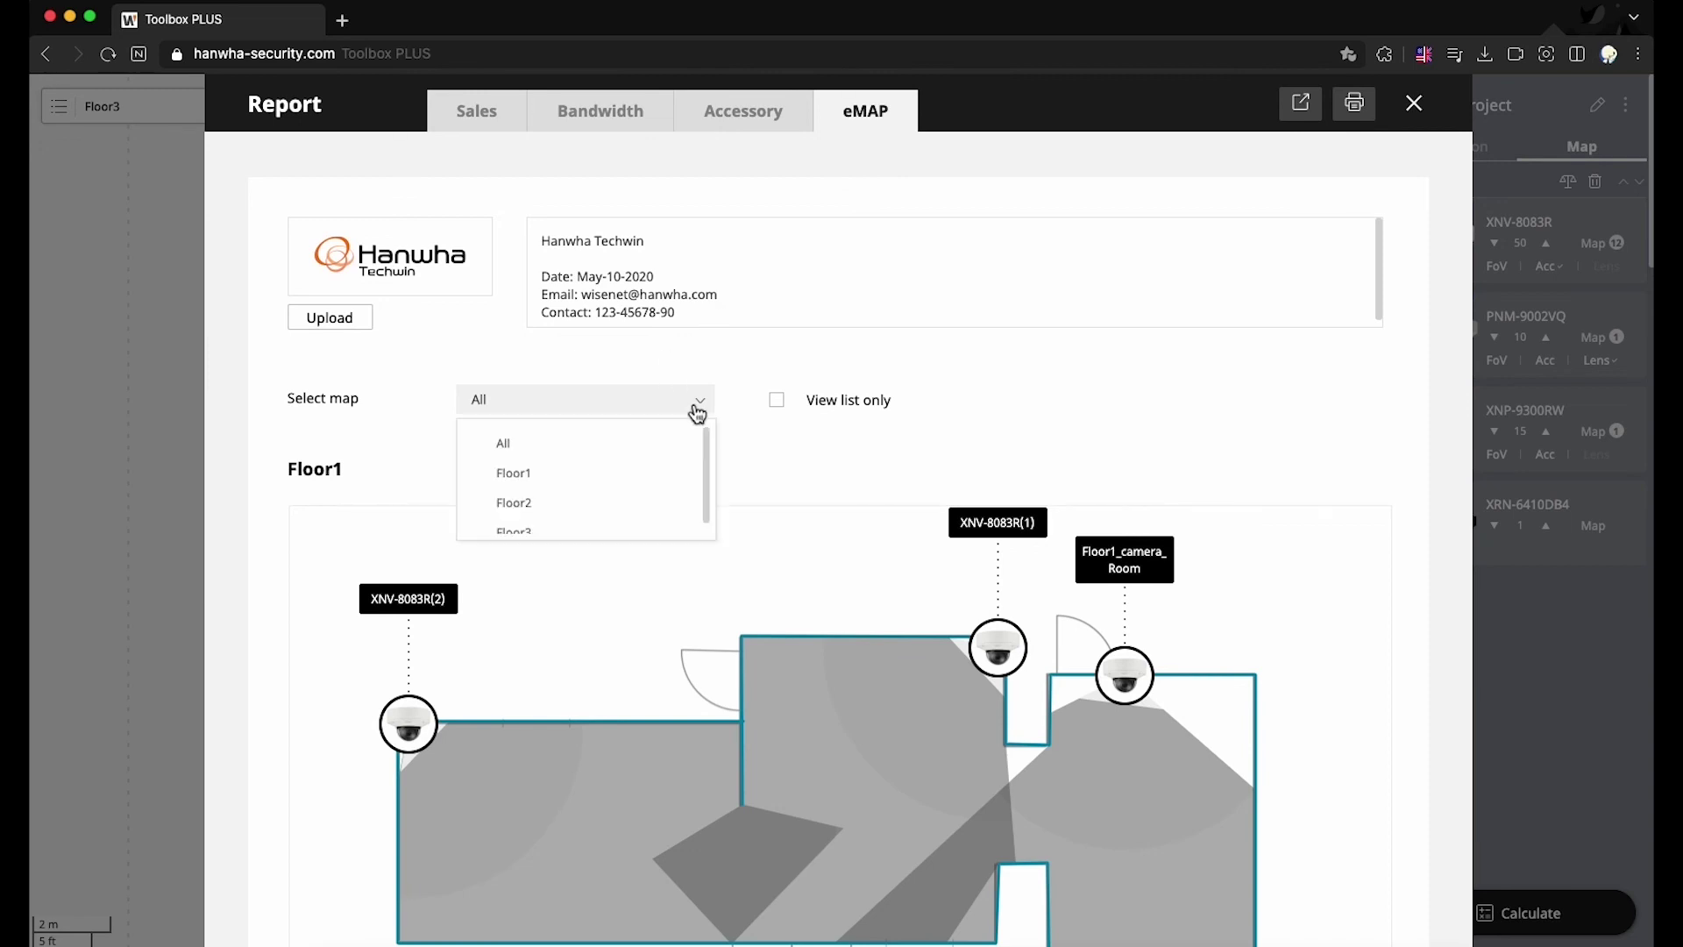
{"action": "scroll", "coordinate": [711, 451], "scroll_direction": "down", "scroll_amount": 2}
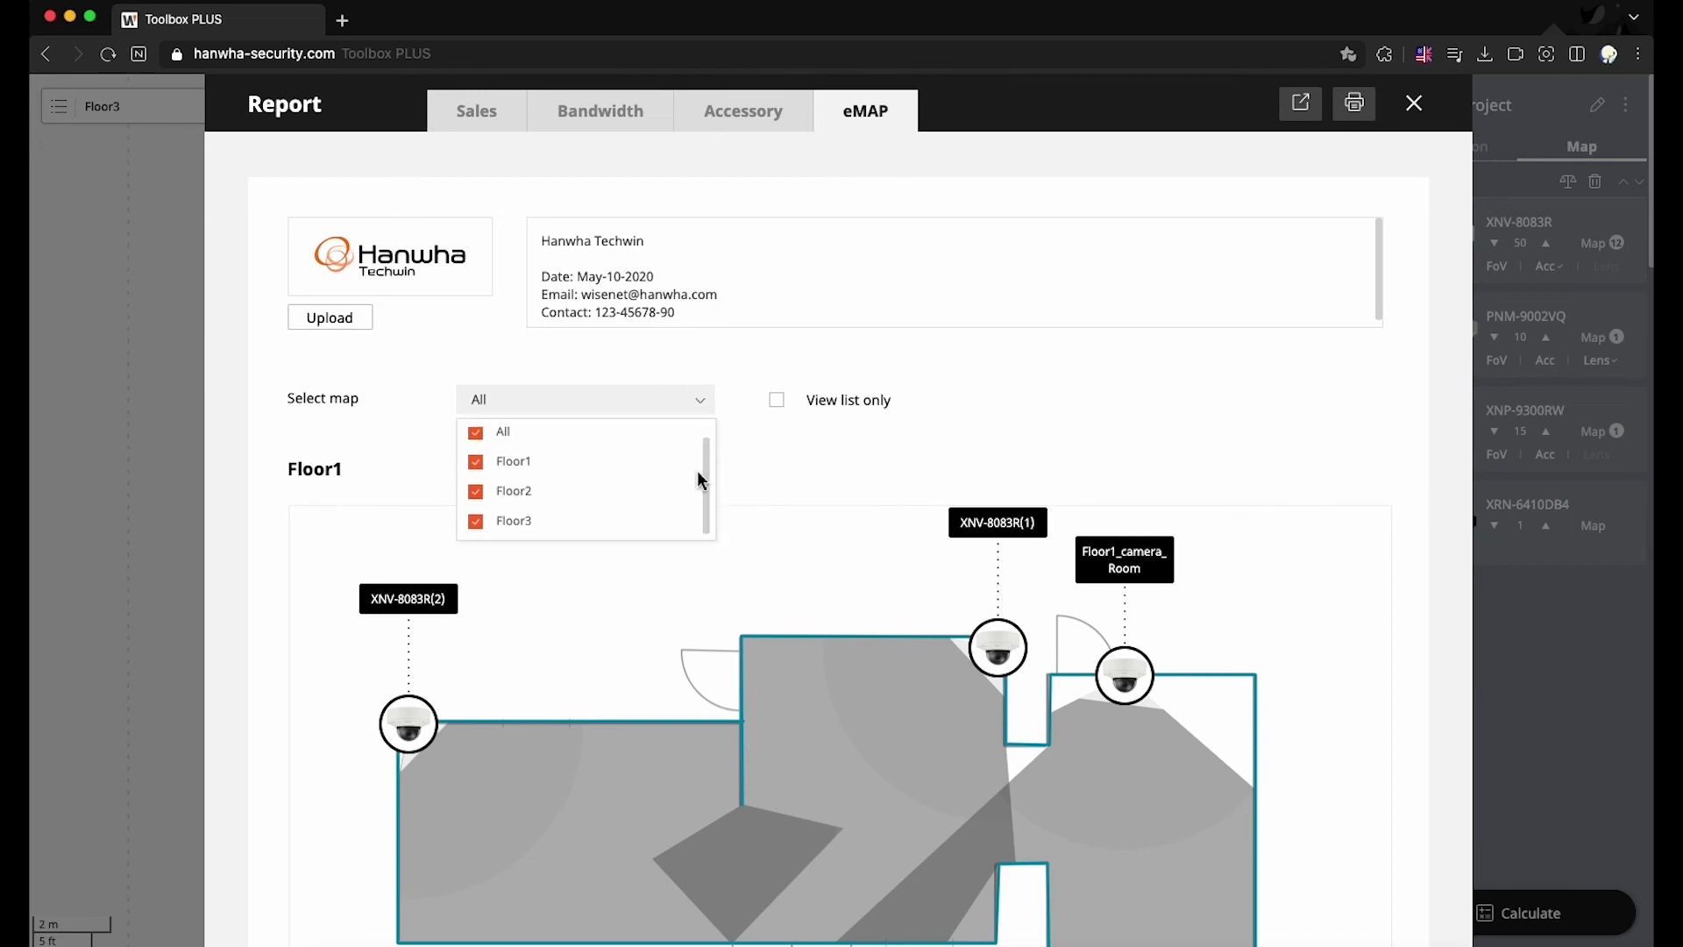
{"action": "left_click", "coordinate": [488, 435]}
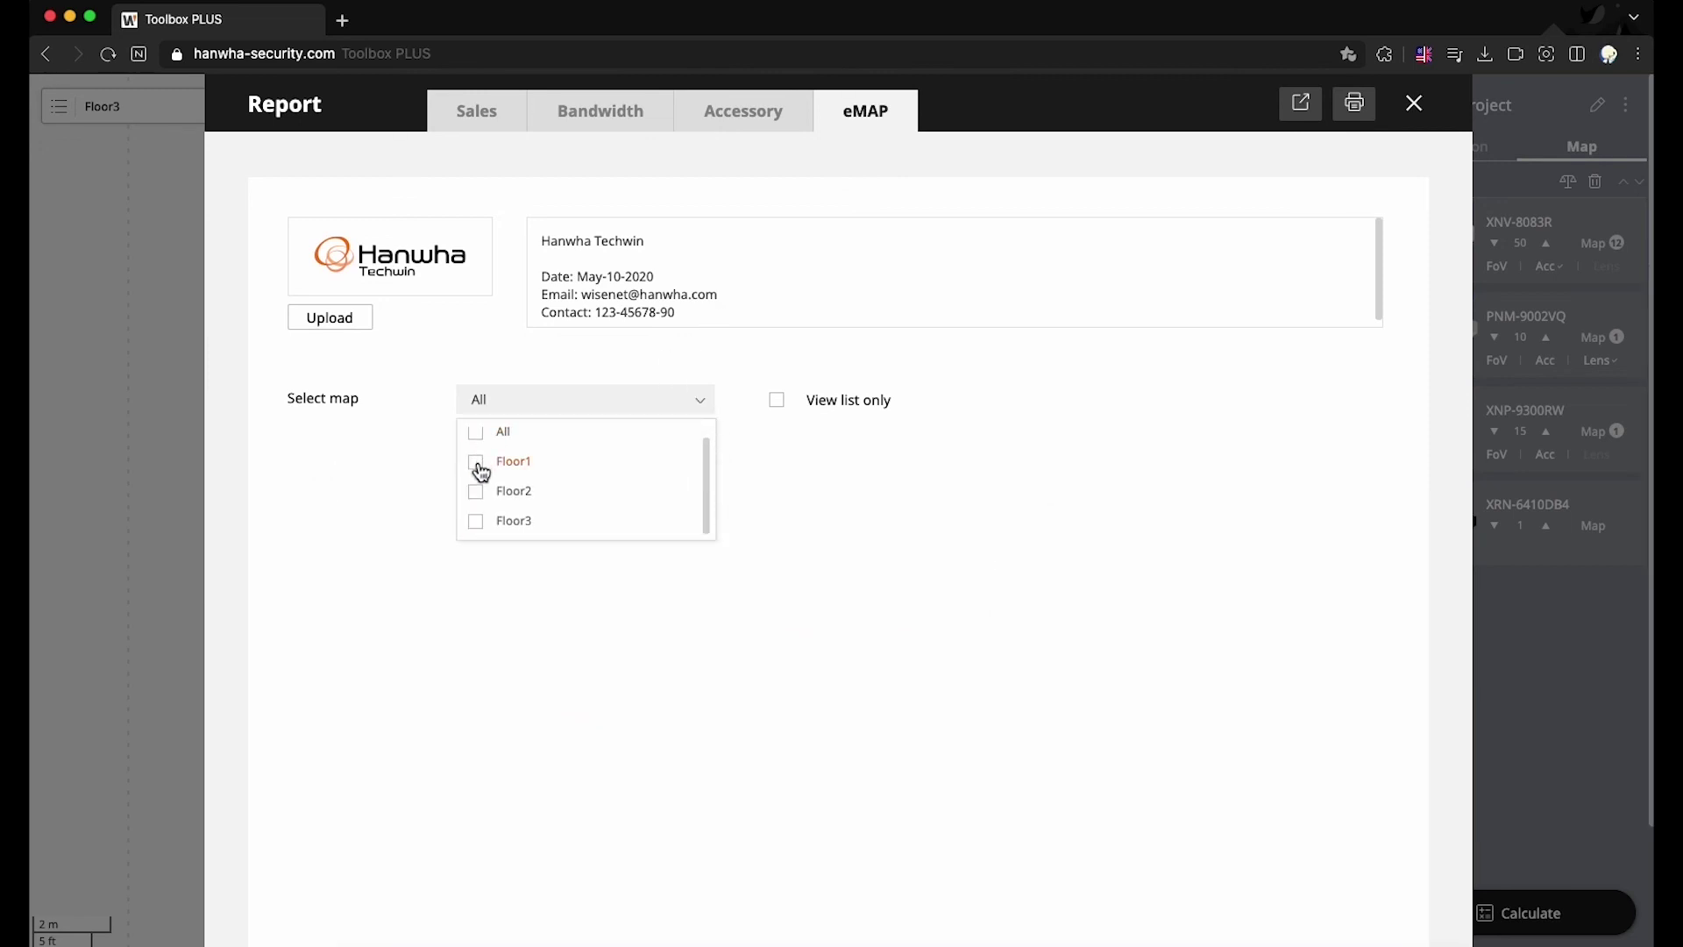
{"action": "left_click", "coordinate": [478, 464]}
{"action": "left_click", "coordinate": [479, 470]}
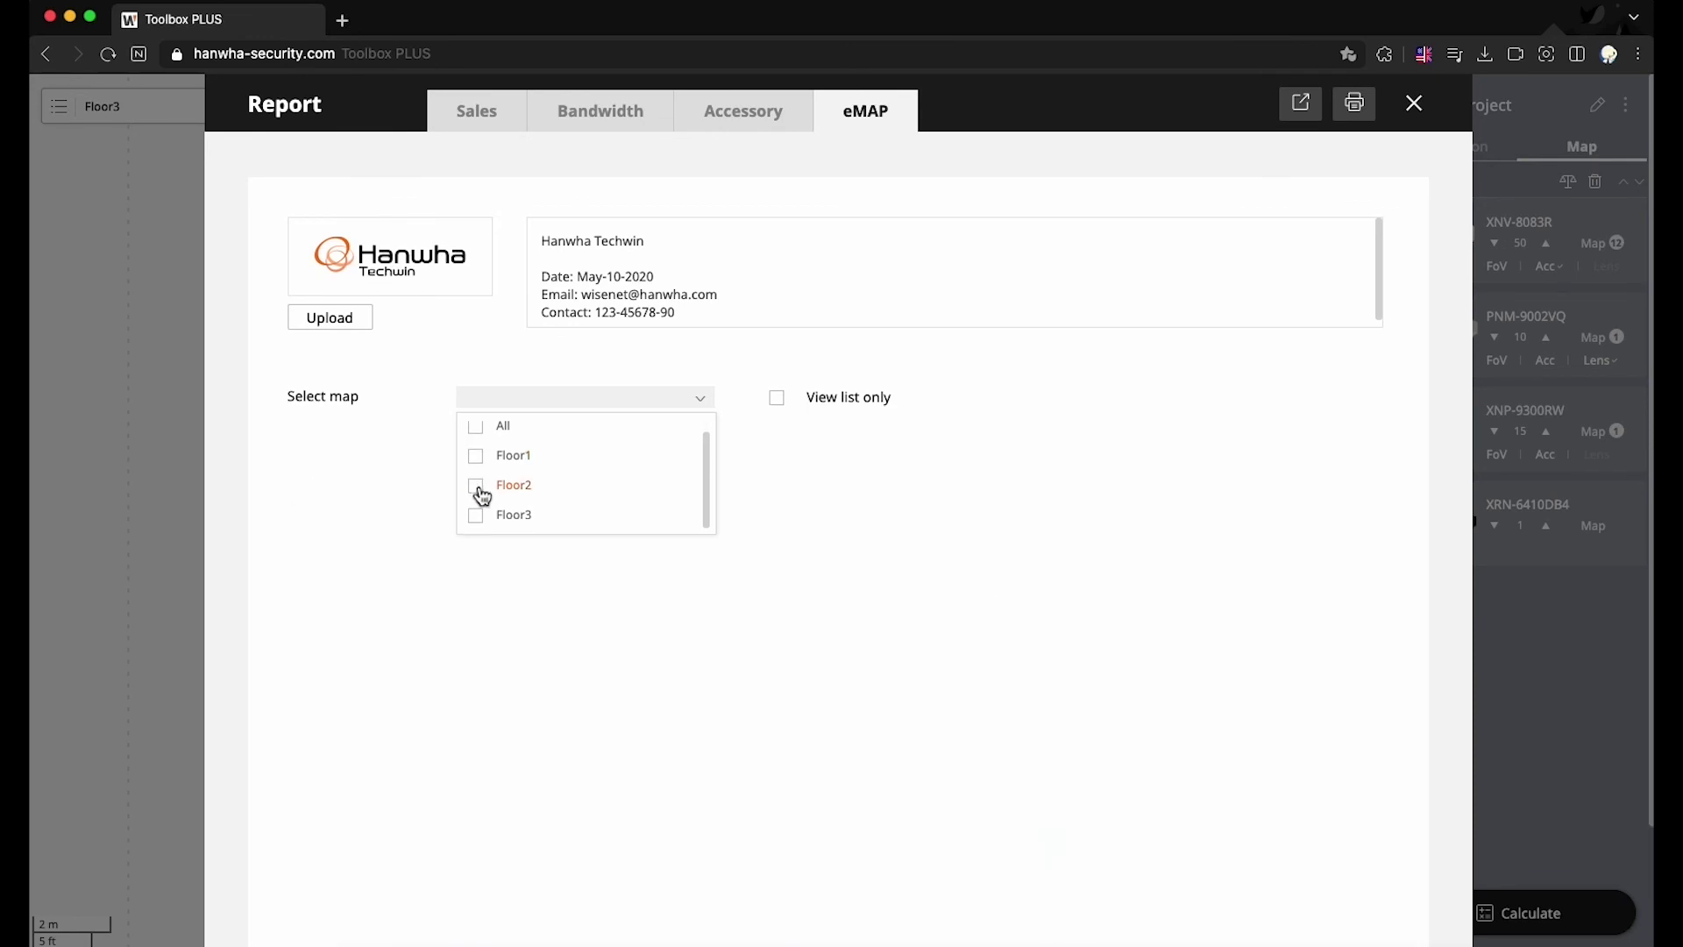
{"action": "left_click", "coordinate": [481, 491]}
{"action": "left_click", "coordinate": [477, 465]}
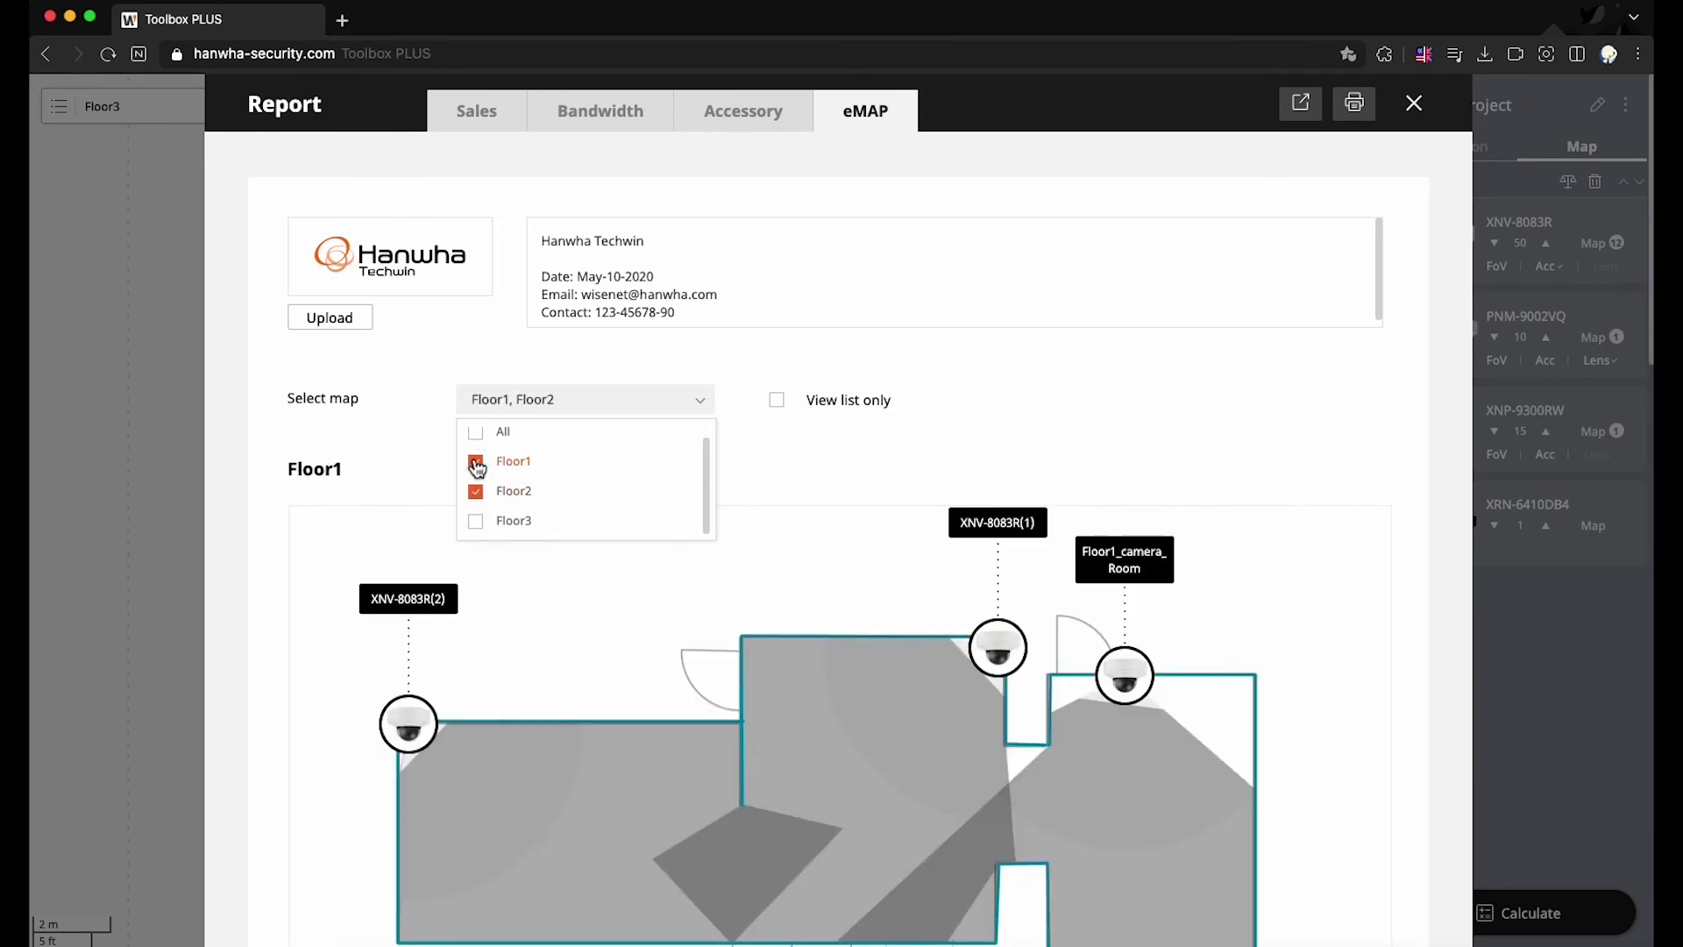
{"action": "left_click", "coordinate": [698, 405]}
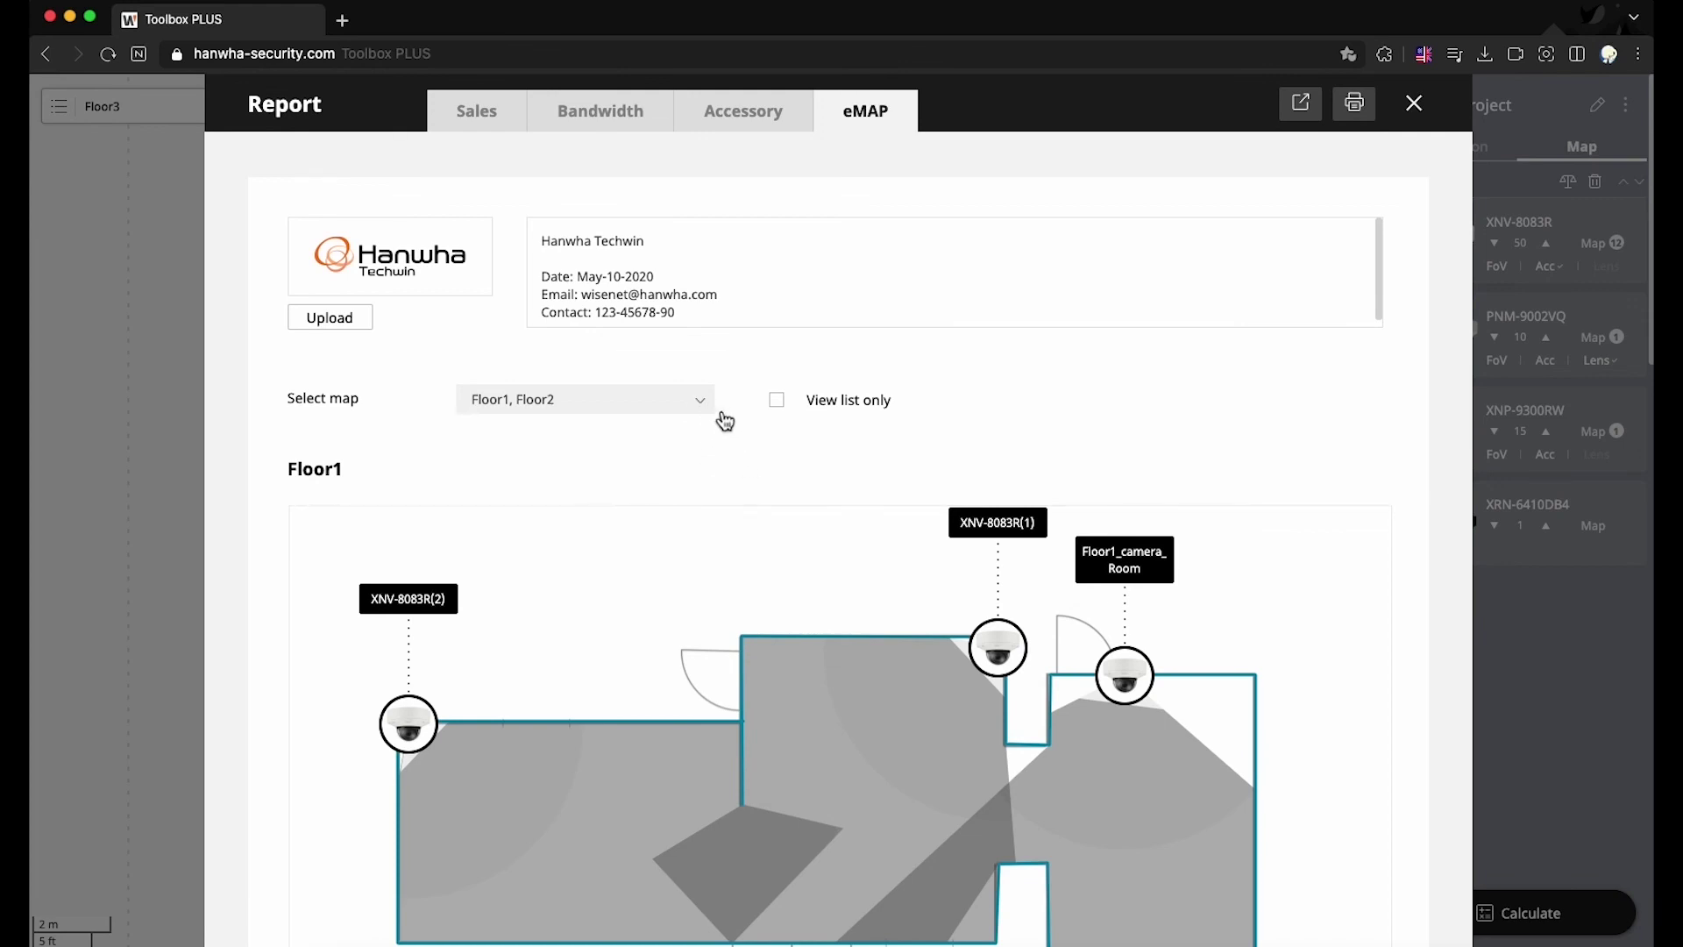
{"action": "scroll", "coordinate": [772, 447], "scroll_direction": "down", "scroll_amount": 15}
{"action": "scroll", "coordinate": [792, 465], "scroll_direction": "up", "scroll_amount": 10}
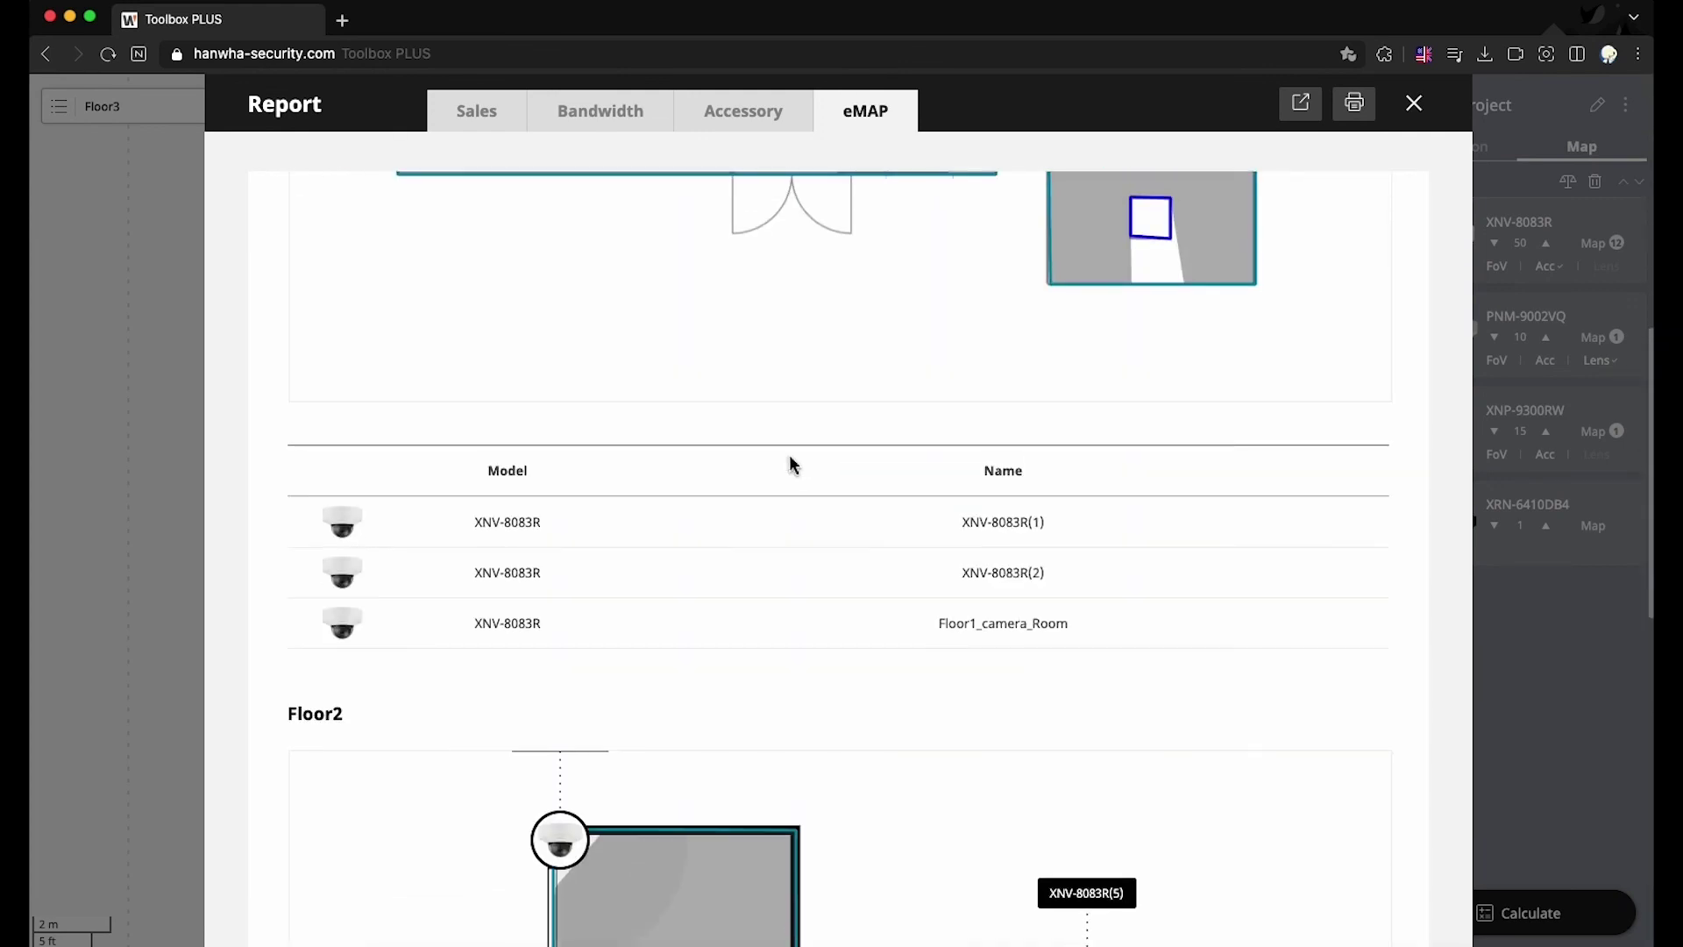
Step: Include all floor maps in the eMAP report again
{"action": "scroll", "coordinate": [791, 464], "scroll_direction": "up", "scroll_amount": 8}
{"action": "left_click", "coordinate": [663, 408]}
{"action": "left_click", "coordinate": [493, 448]}
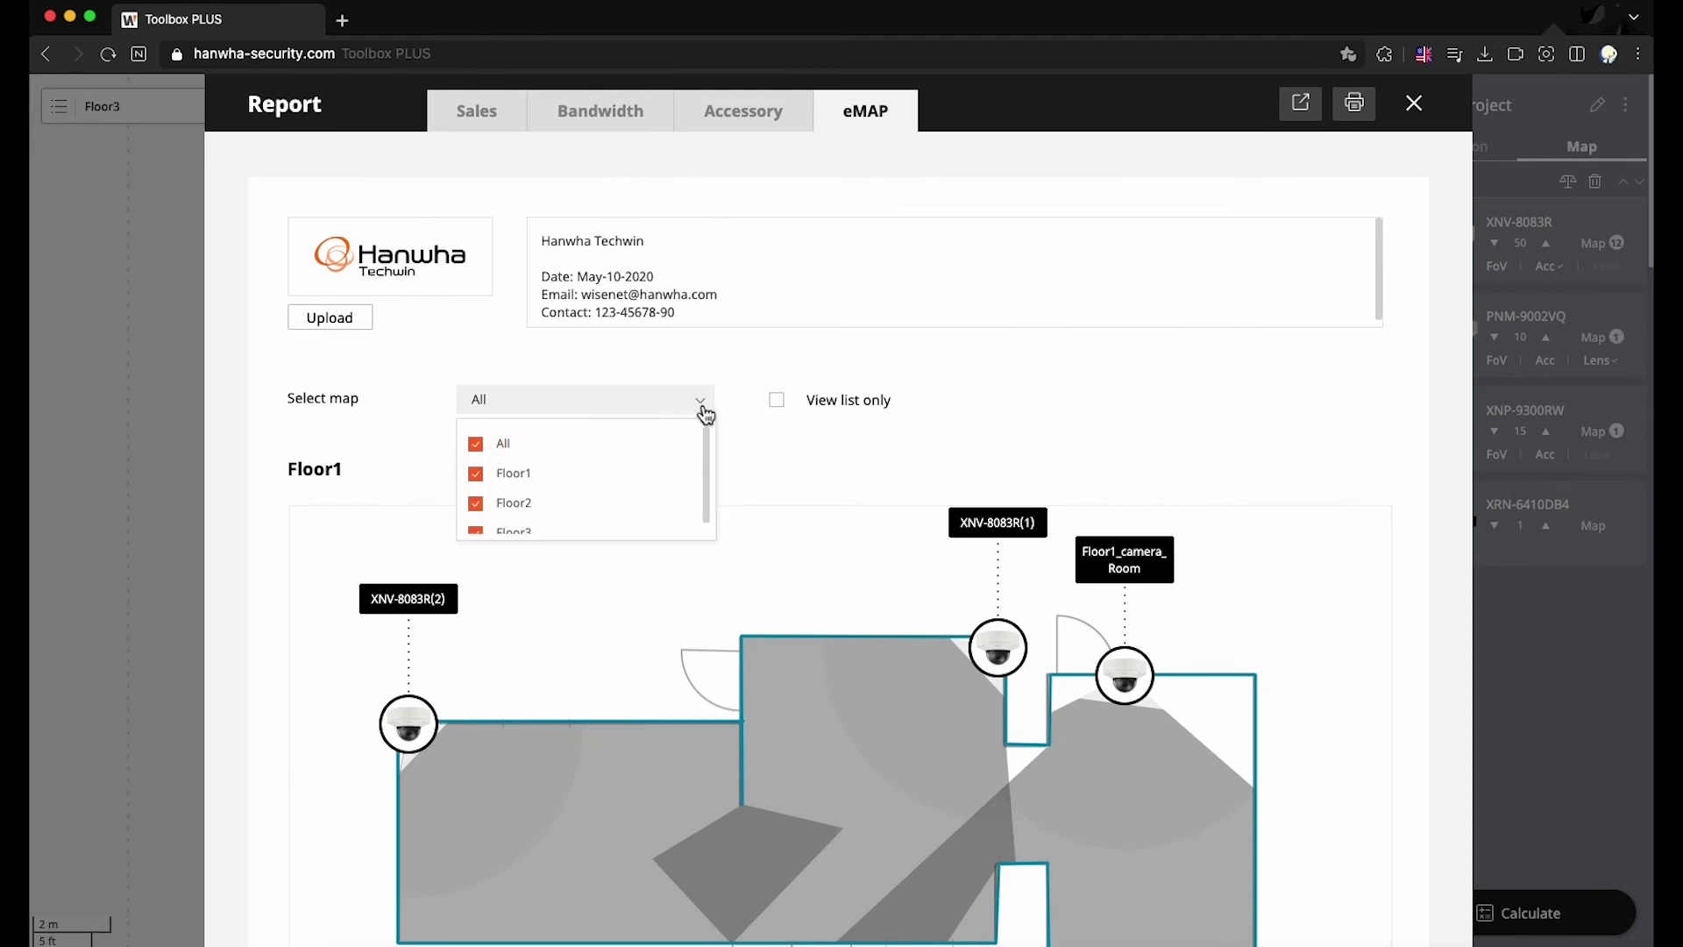
{"action": "left_click", "coordinate": [776, 467]}
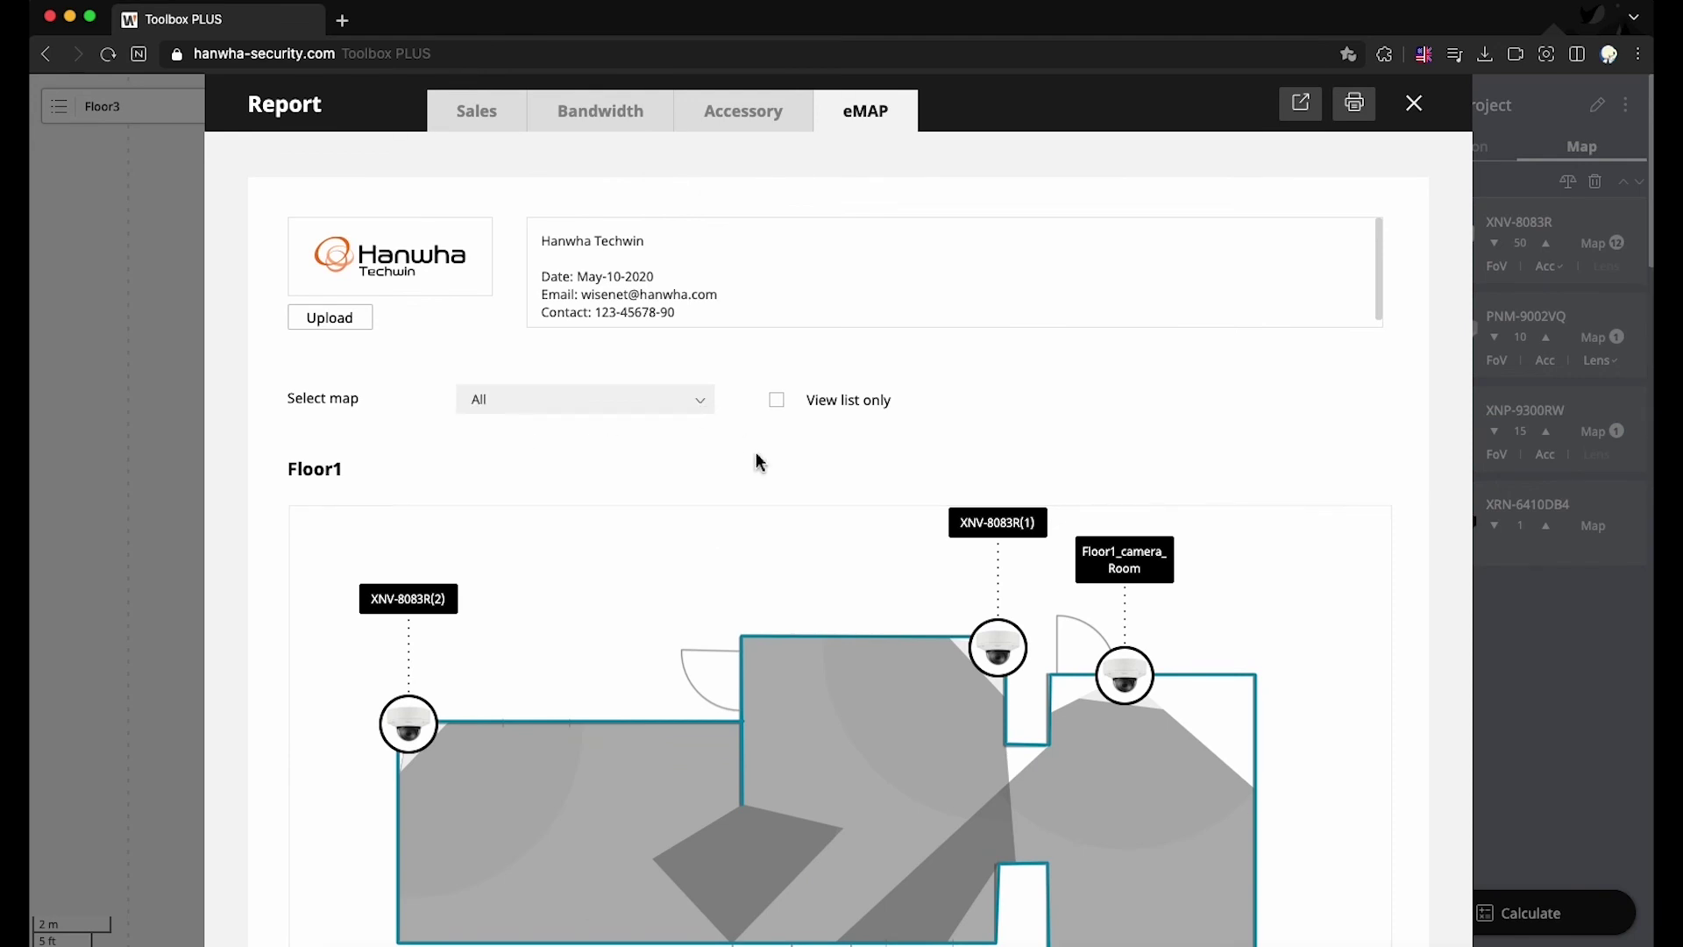
Step: Preview the eMAP report as a list only, return it to the map view, and check the available export formats
{"action": "left_click", "coordinate": [777, 403]}
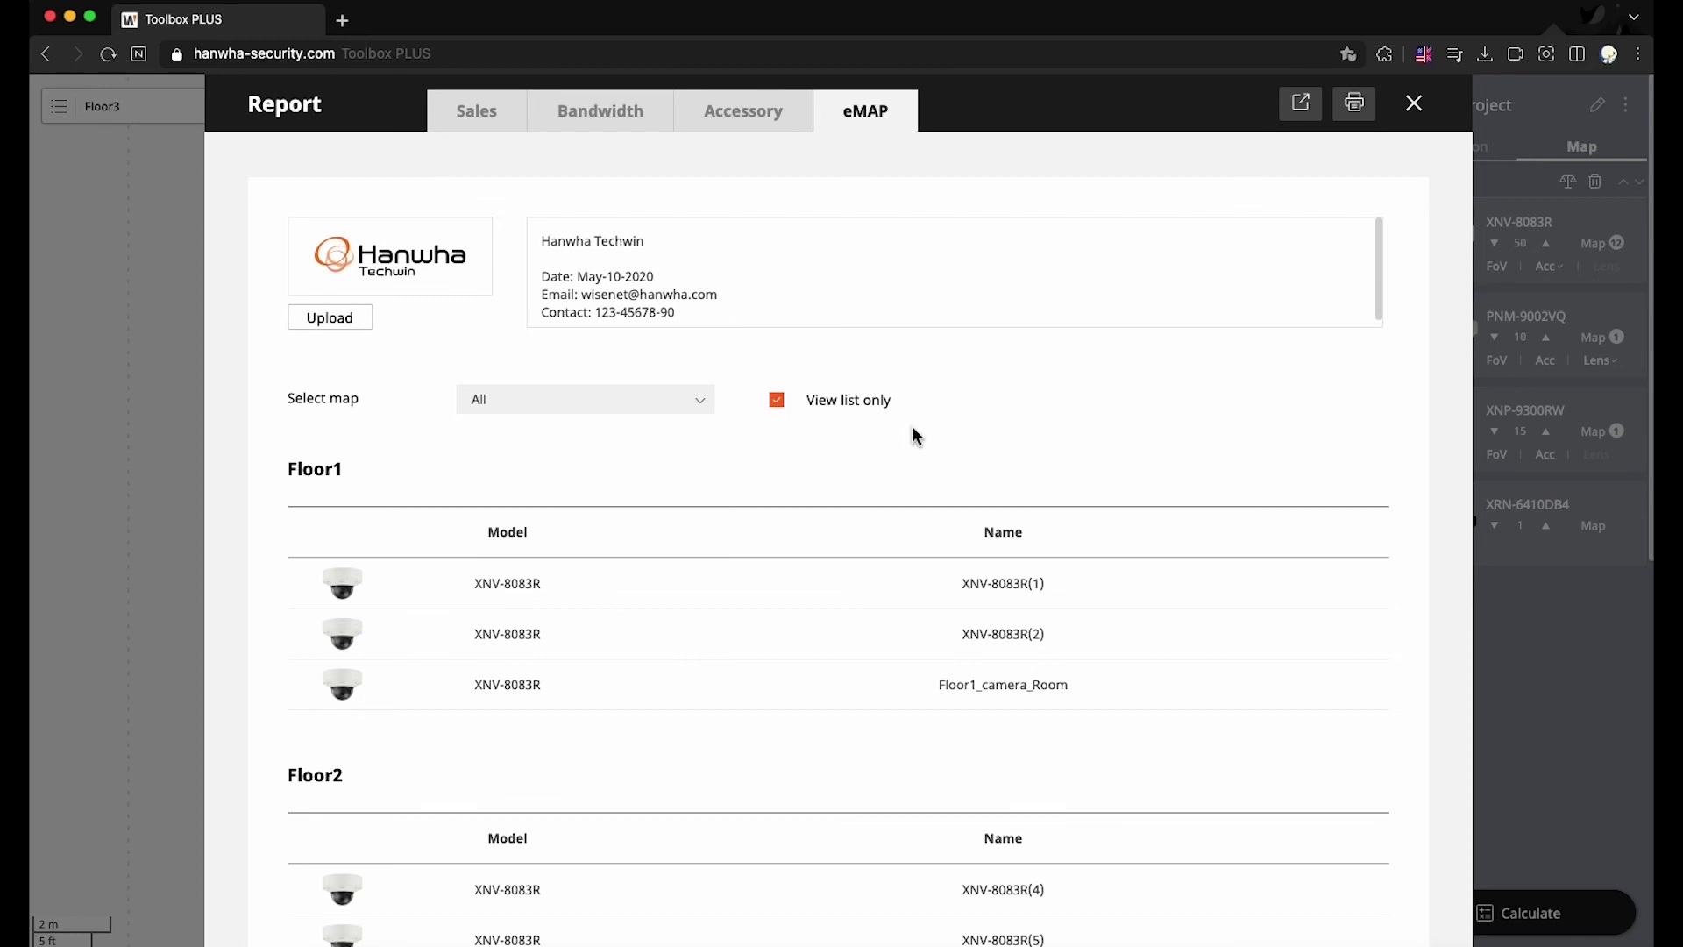
{"action": "left_click", "coordinate": [777, 403]}
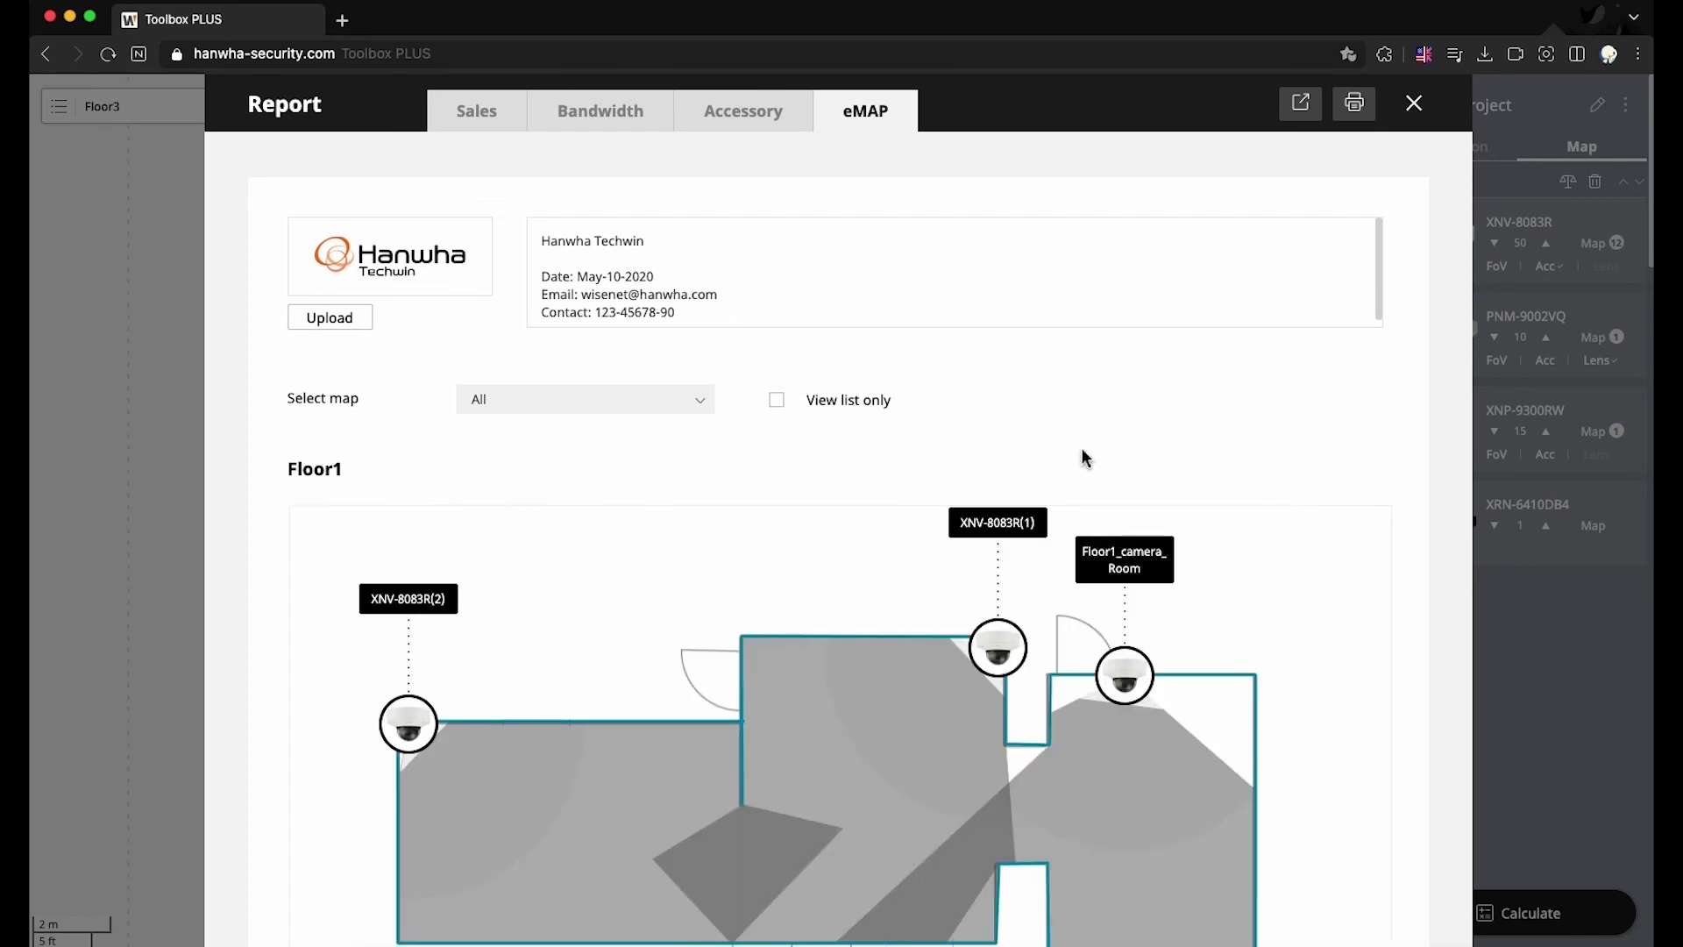
{"action": "left_click", "coordinate": [1302, 105]}
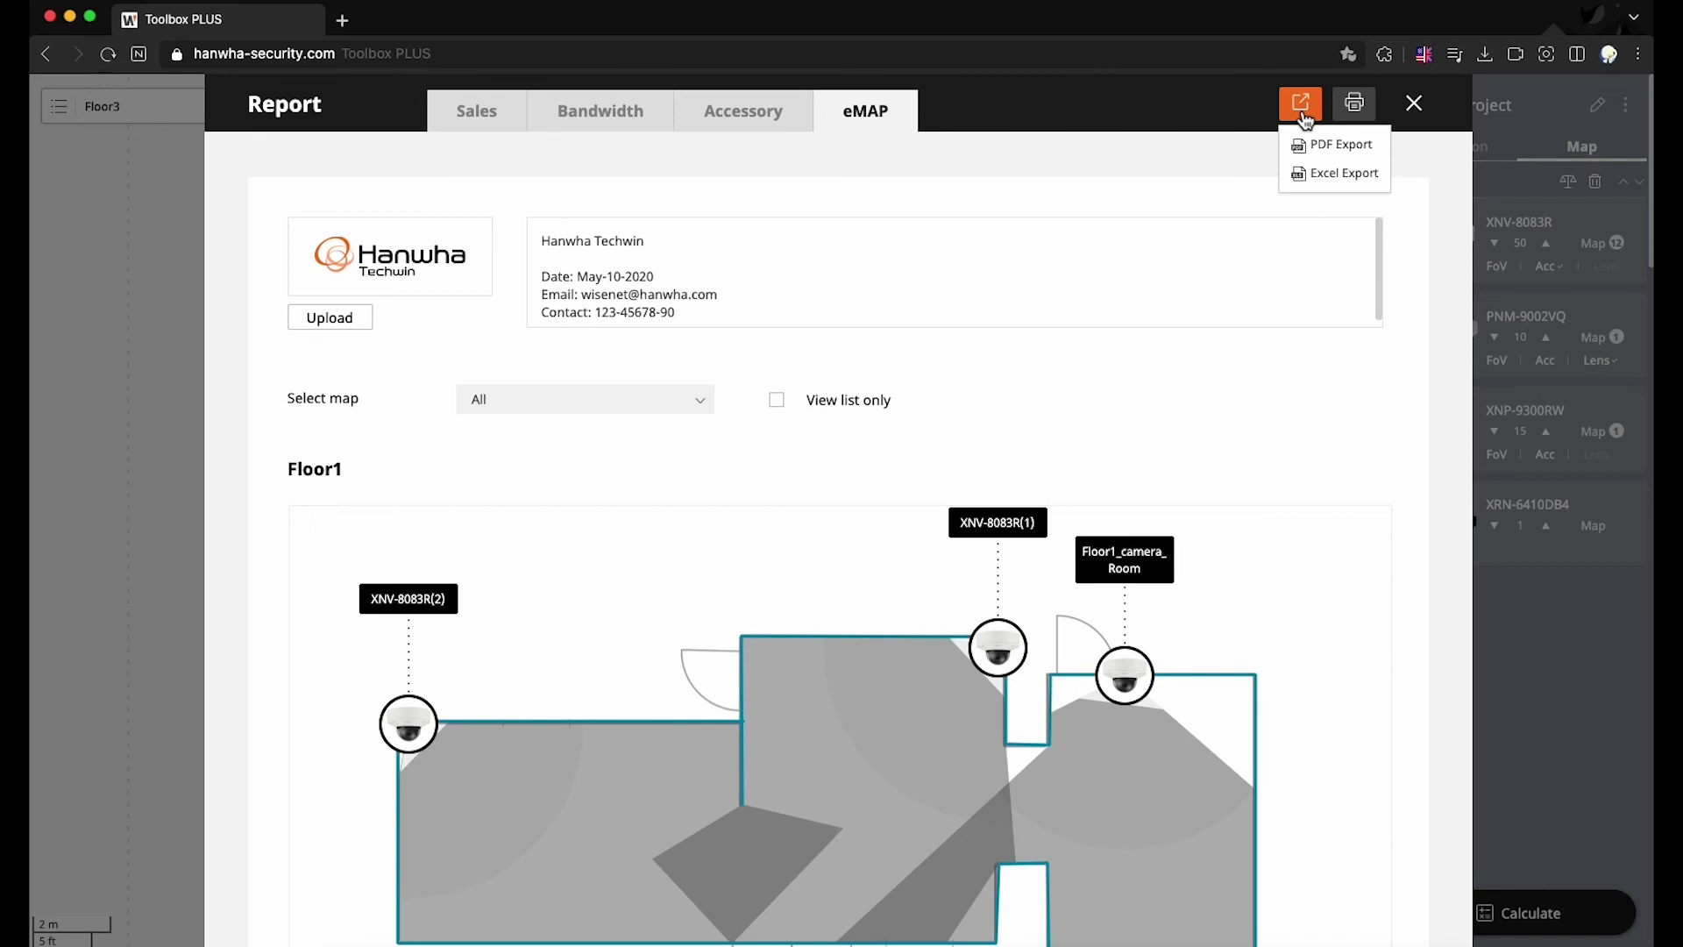
{"action": "left_click", "coordinate": [1305, 120]}
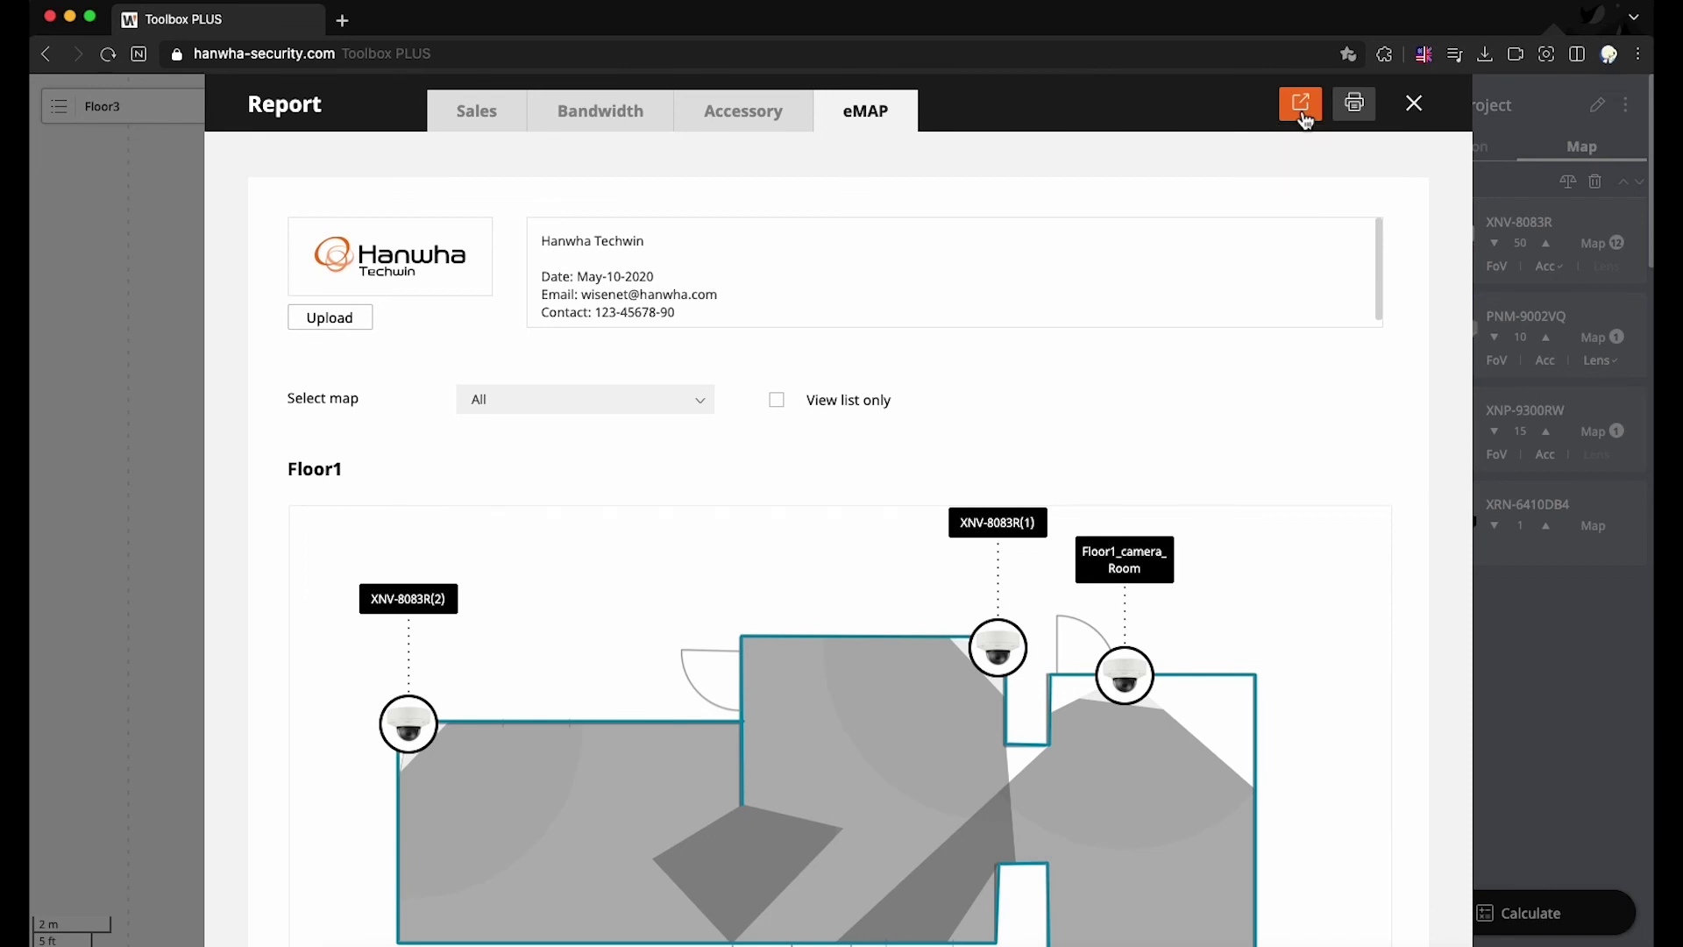